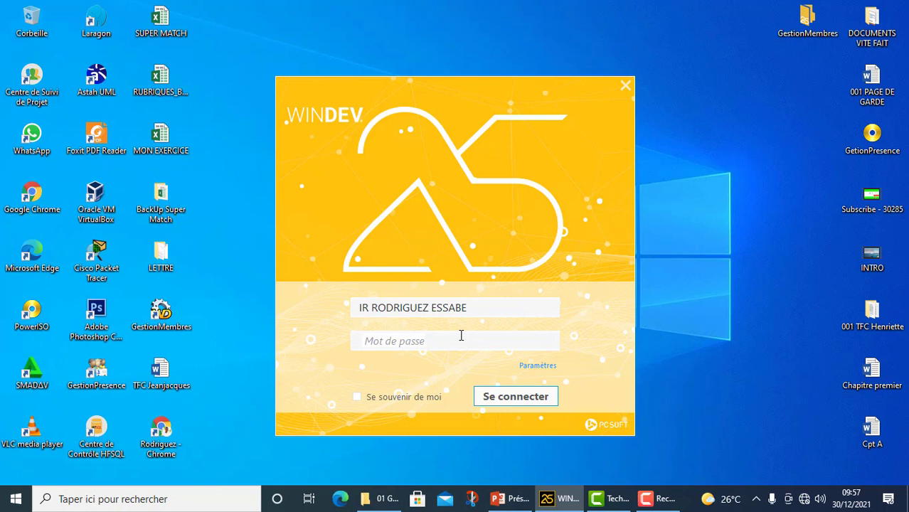
Step: Enter the account password and log in to WINDEV
type("••••••••••")
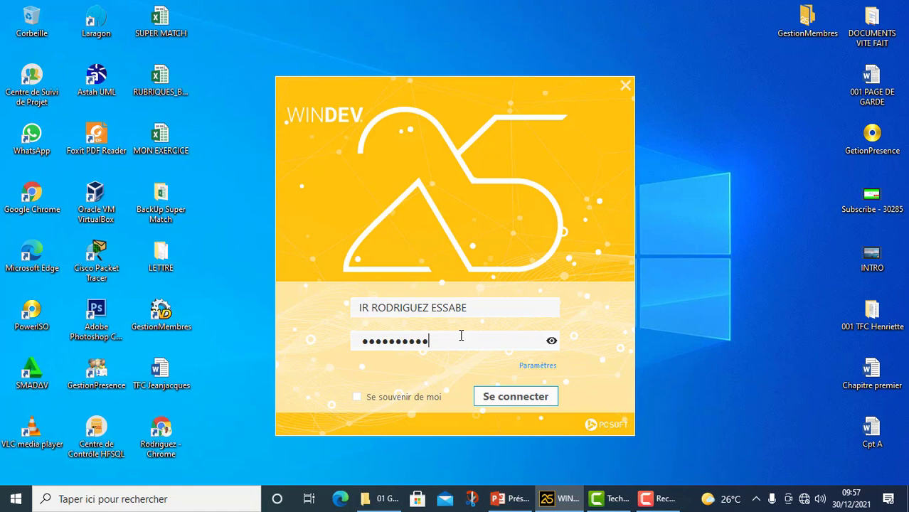
key("Return")
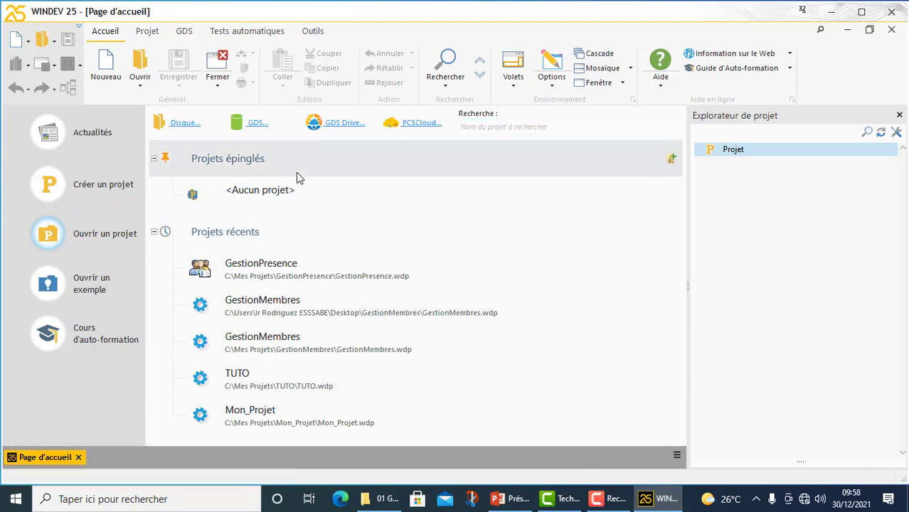
Step: Start a blank Windows application project for the Windows platform as a 32-bit executable with windows
left_click(77, 186)
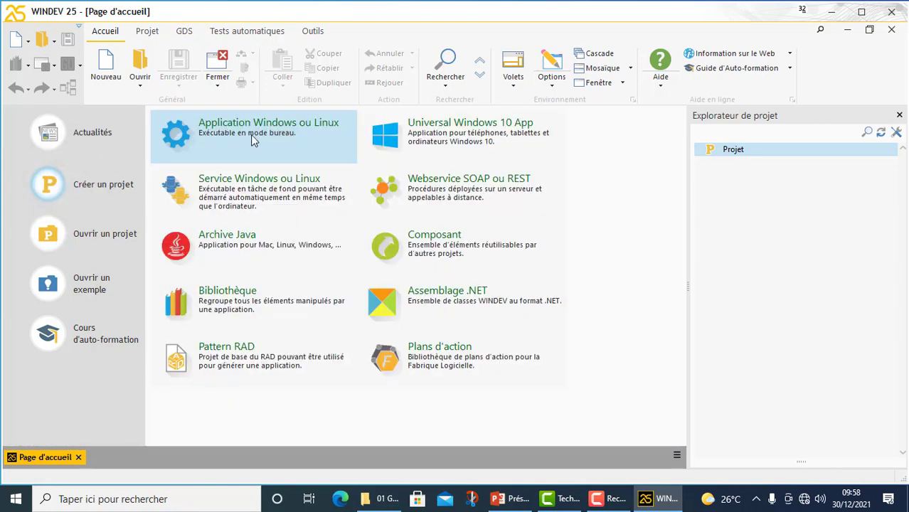
left_click(296, 143)
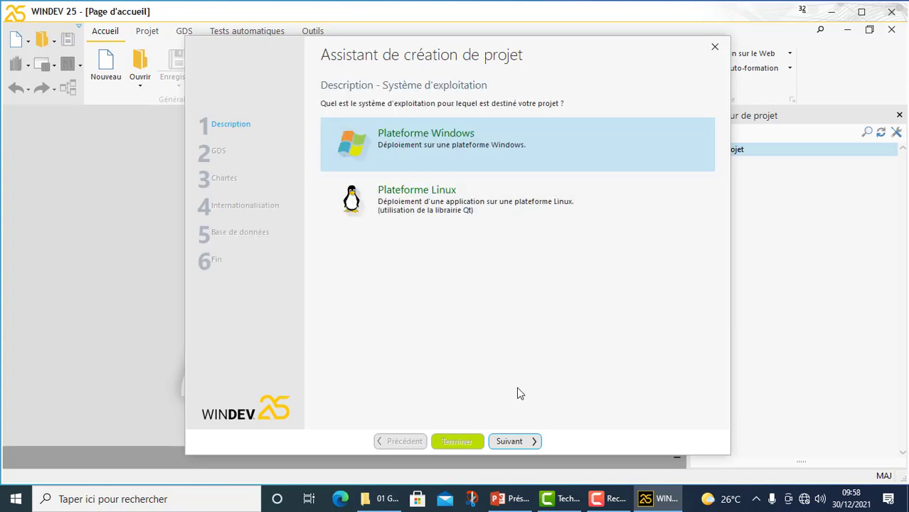
left_click(517, 443)
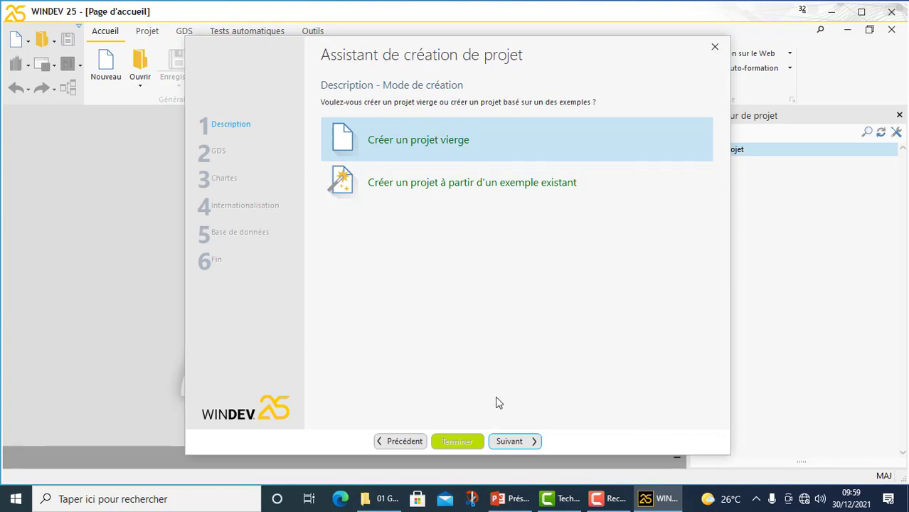
left_click(526, 442)
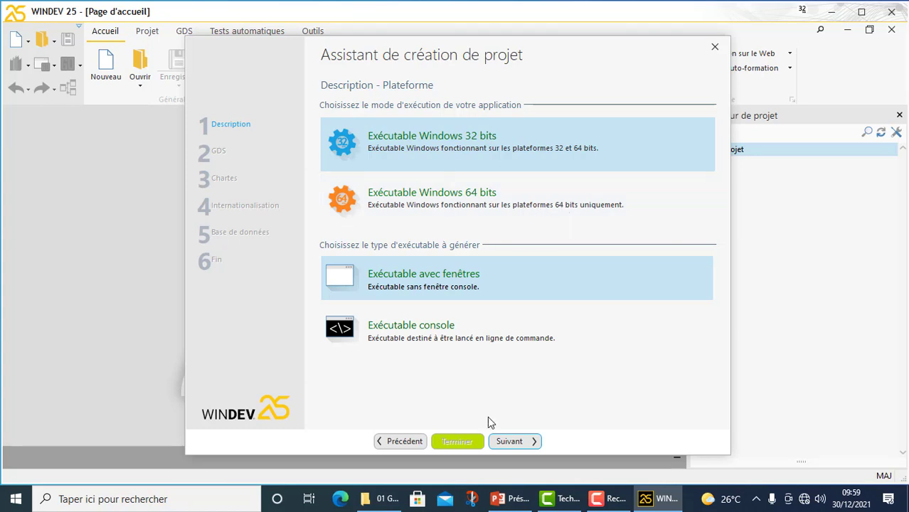
left_click(527, 444)
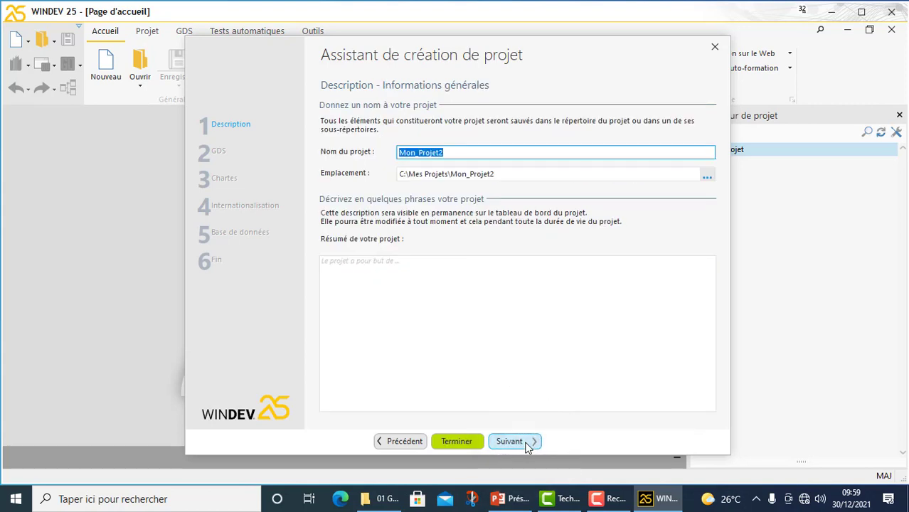
Step: Name the project GESTION_PRESENCES, keeping its default location and attaching no documents
type("GESTION")
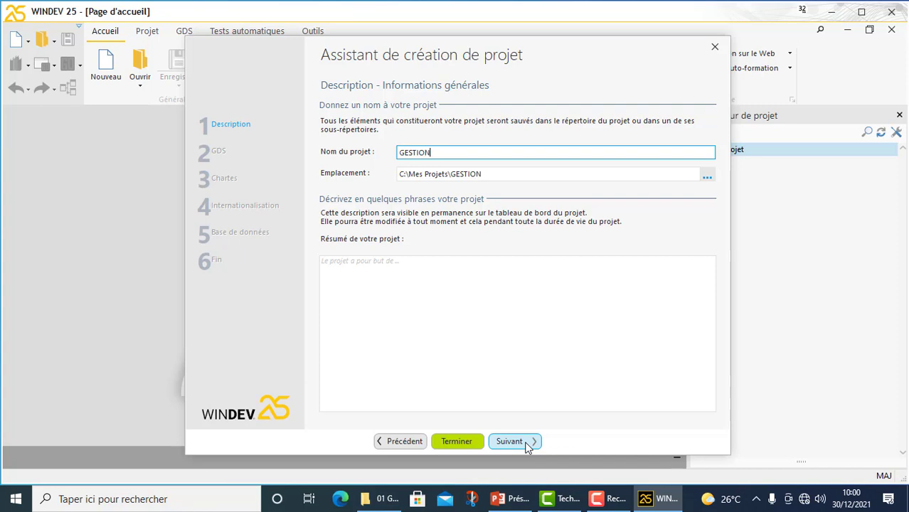
type("_PRESEN")
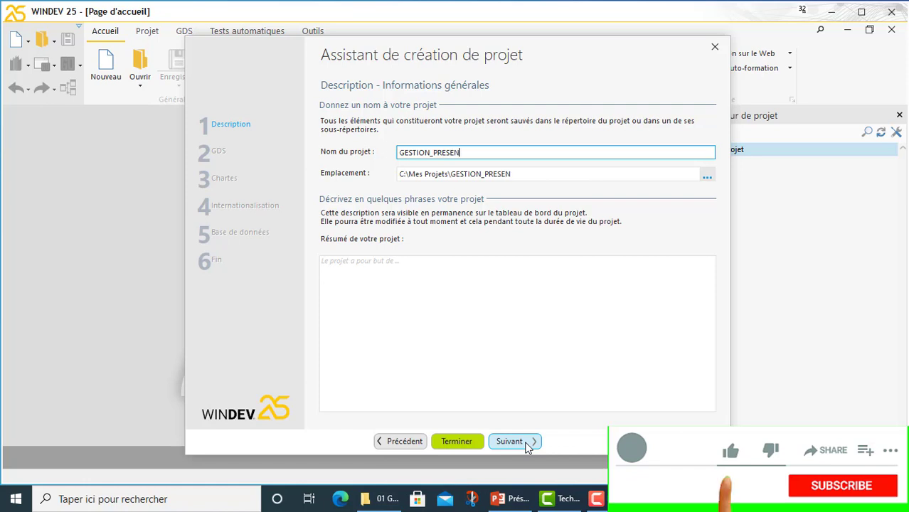
type("CES")
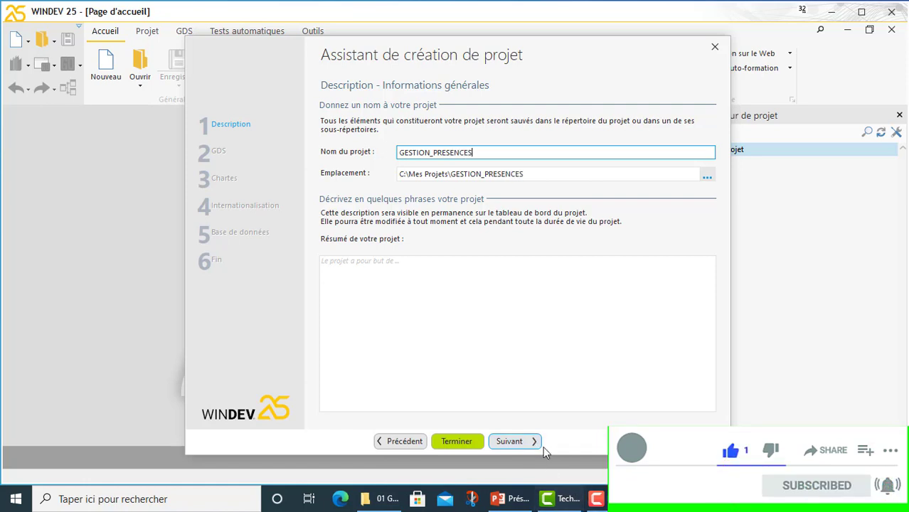
left_click(533, 446)
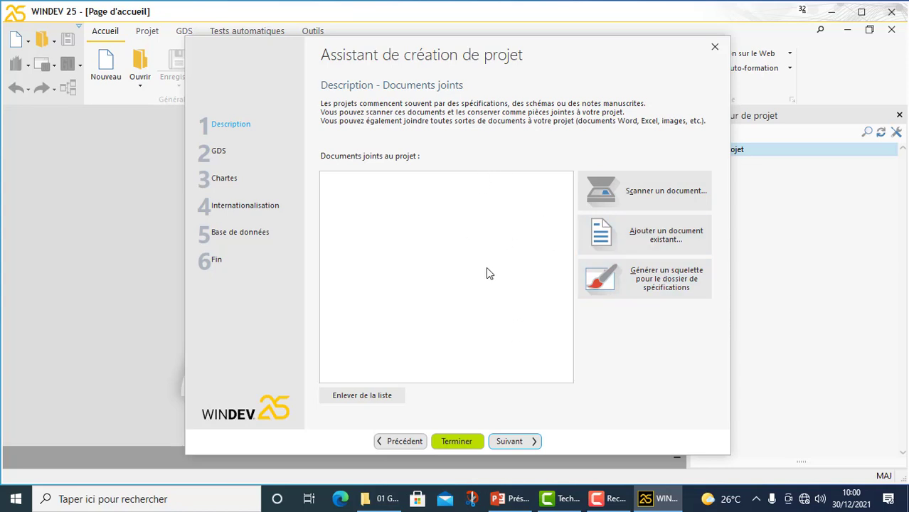
left_click(517, 442)
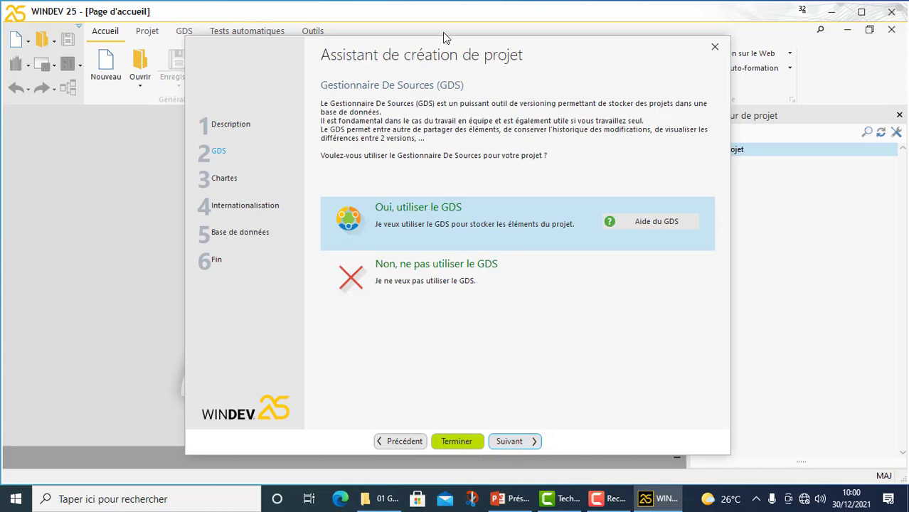
Step: Choose not to use the source manager (GDS) for the project
left_click_drag(436, 57, 438, 37)
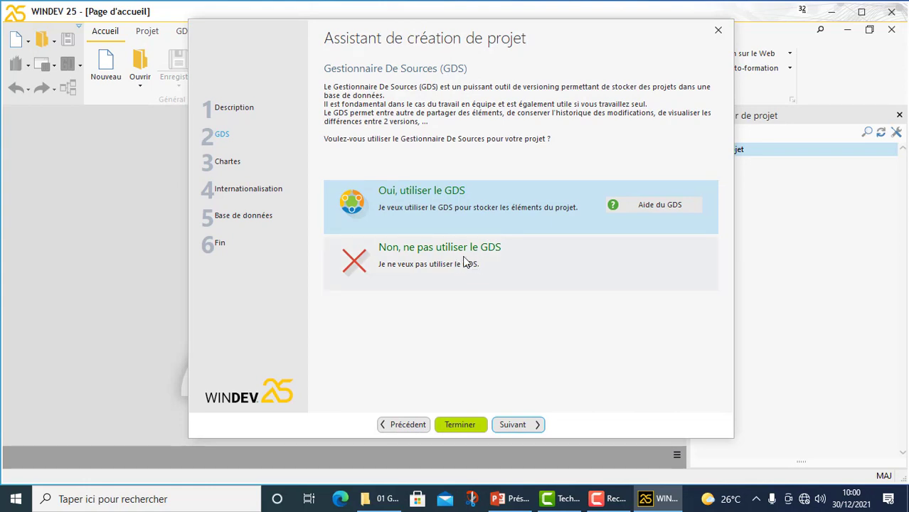
left_click(515, 264)
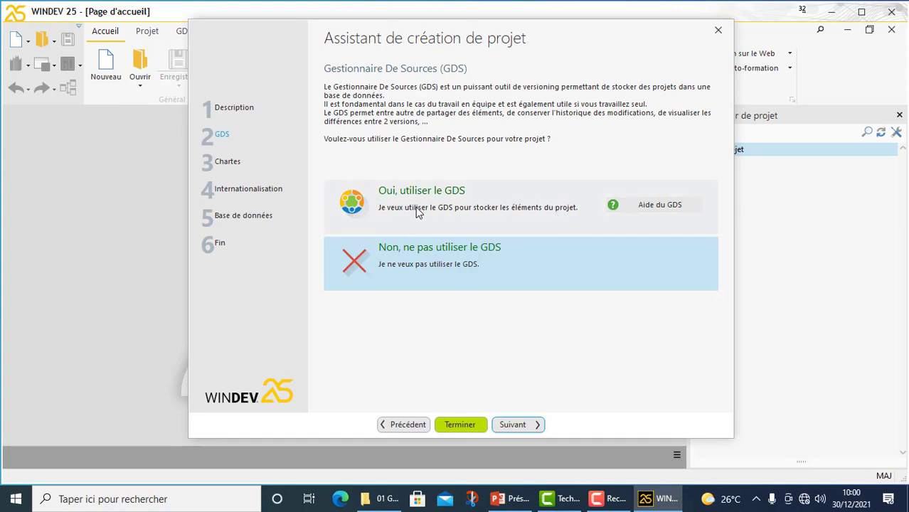
left_click(517, 425)
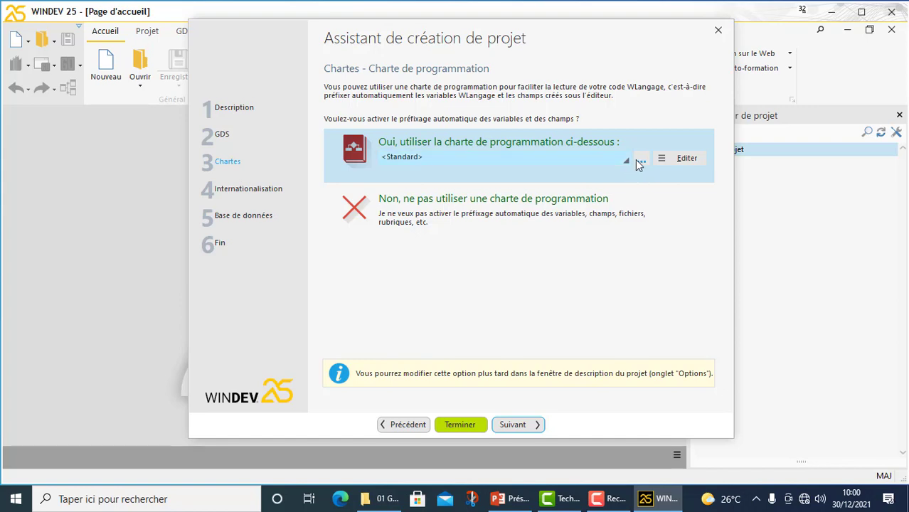
Step: Review the prefixes of the <Standard> programming charter and keep it for the project
left_click(661, 164)
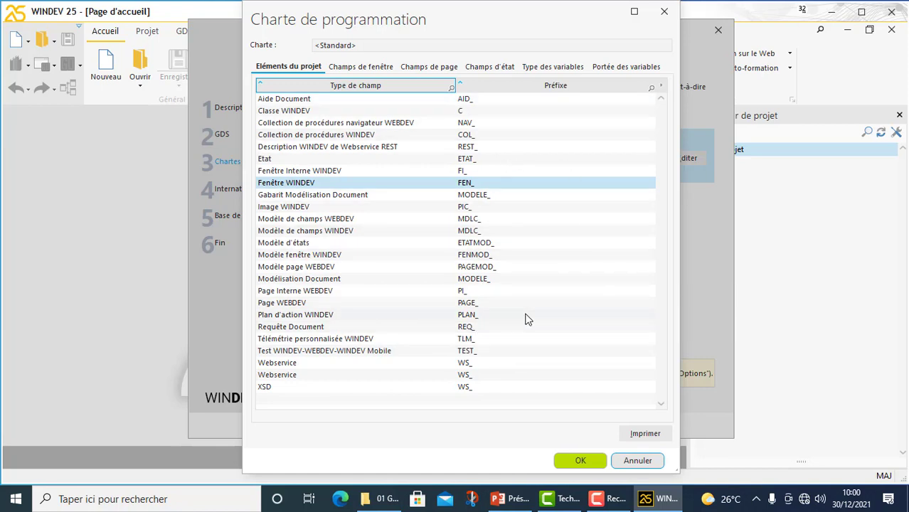
left_click(591, 461)
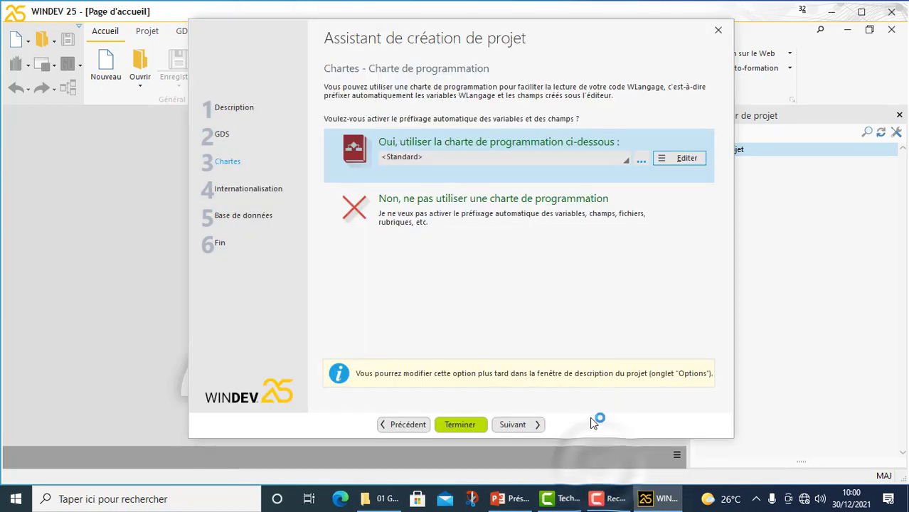
left_click(527, 425)
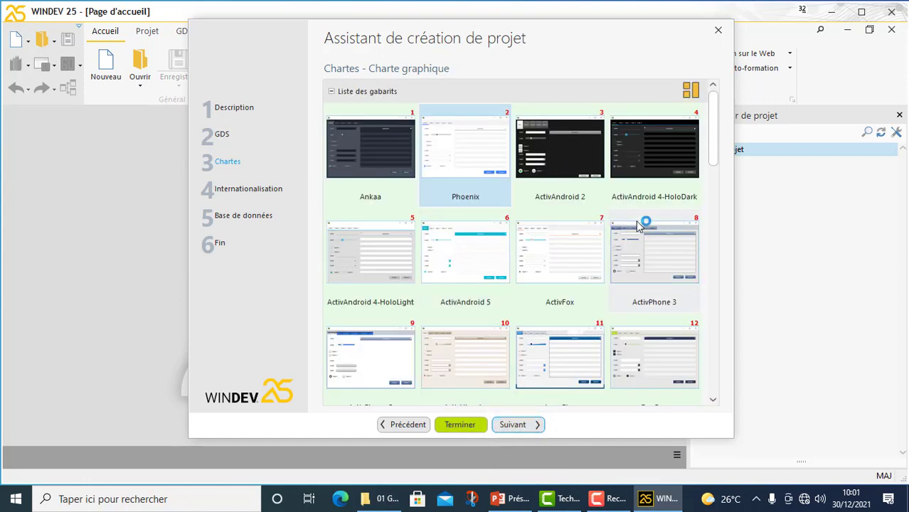
Step: Browse the list of graphic templates and keep Phoenix as the project's graphic charter
left_click_drag(714, 130, 719, 105)
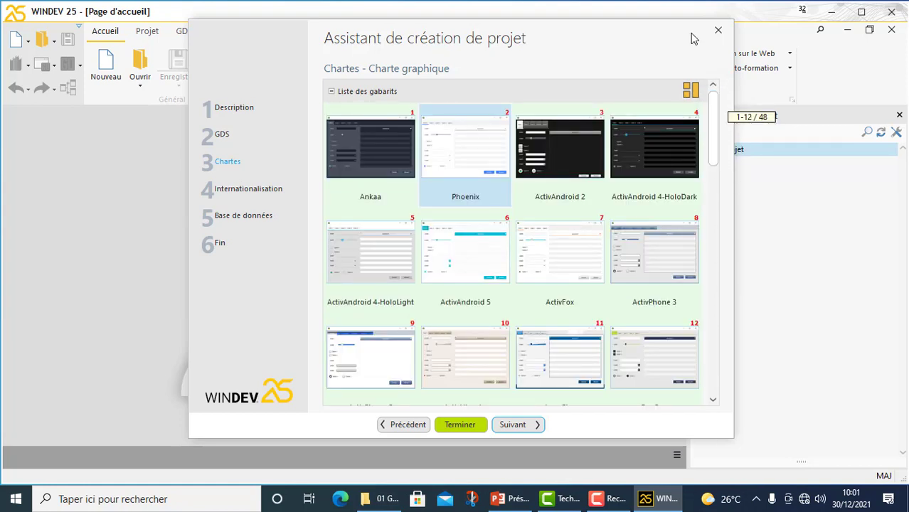
left_click(715, 400)
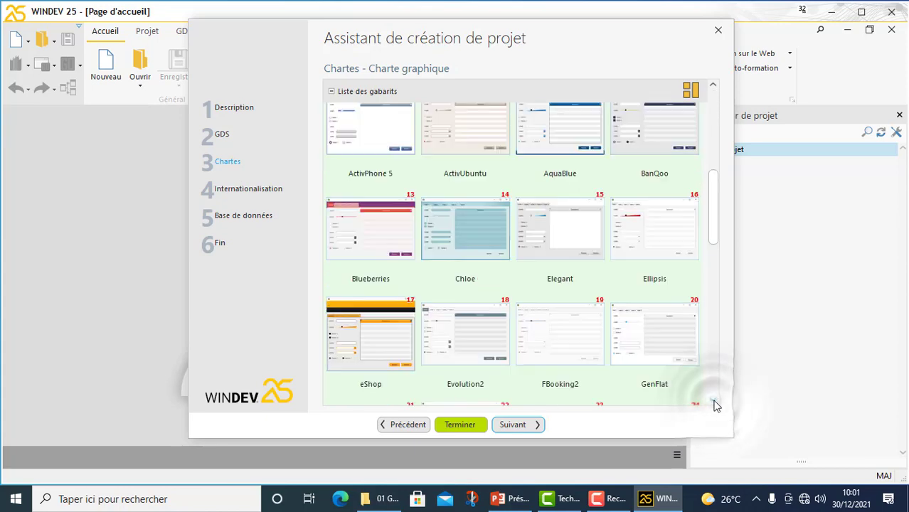
left_click(715, 404)
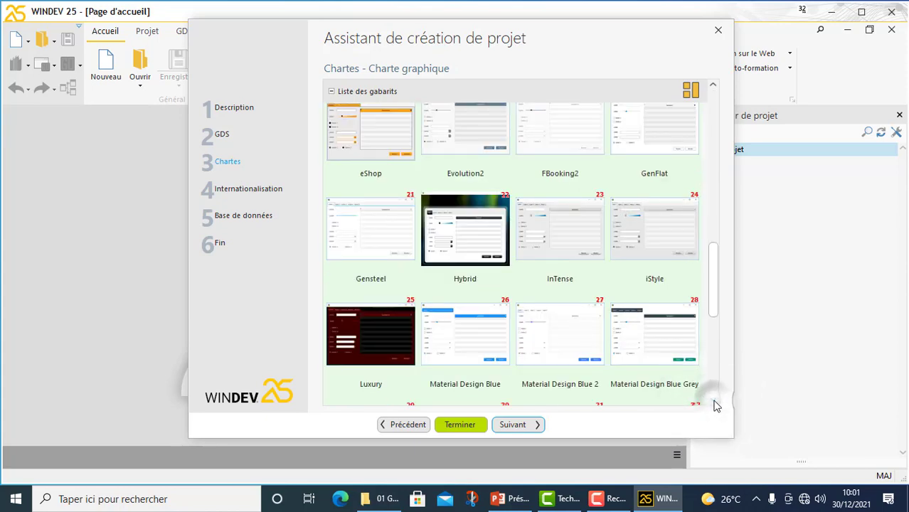
left_click(715, 404)
left_click(714, 404)
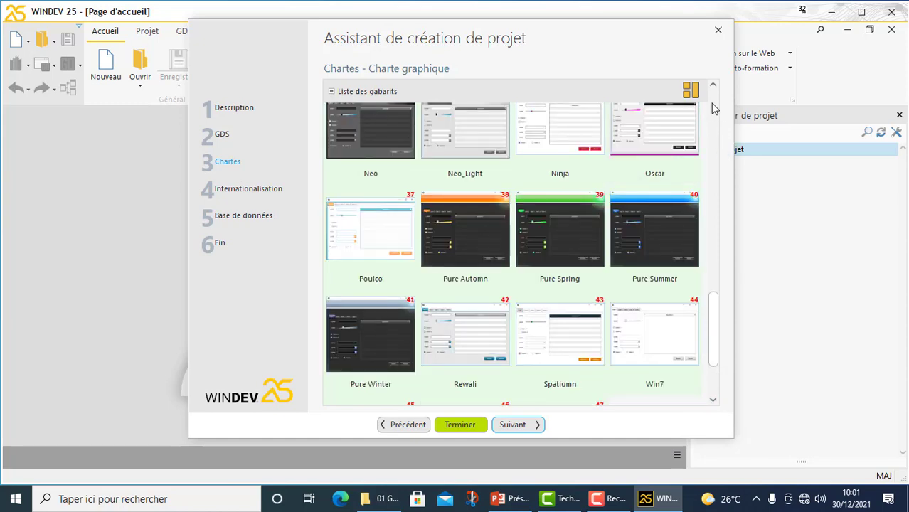
left_click(715, 108)
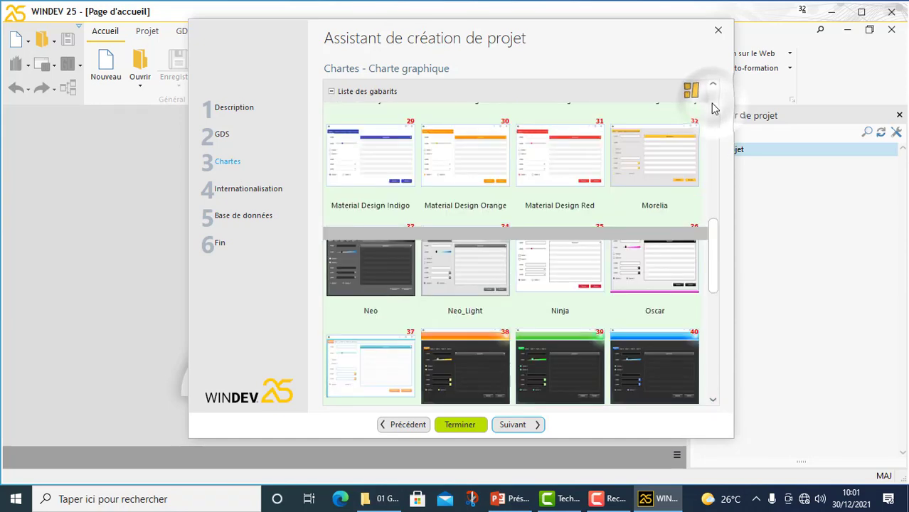
left_click(714, 108)
left_click(714, 107)
left_click(714, 107)
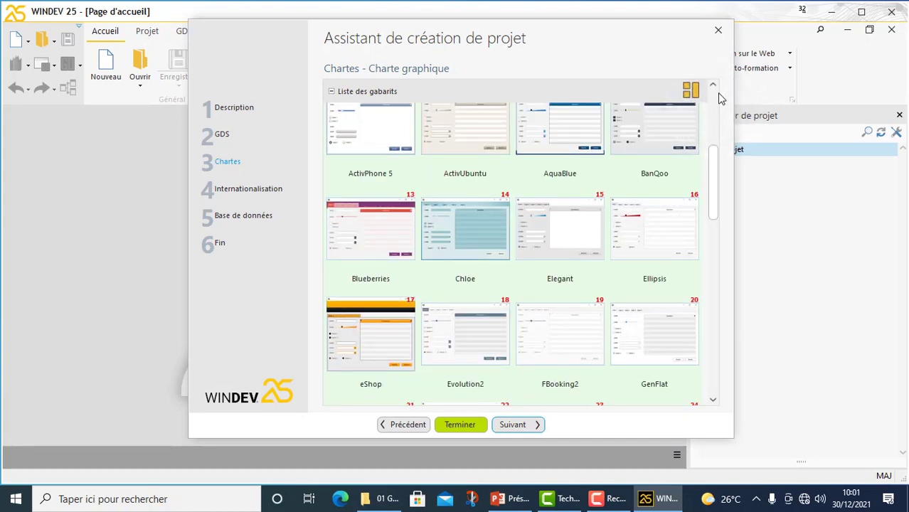
left_click(714, 95)
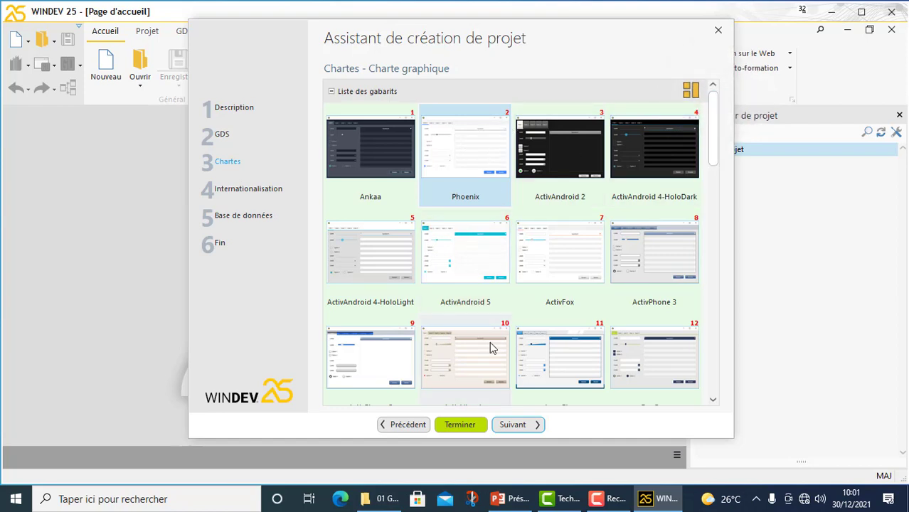
left_click(535, 427)
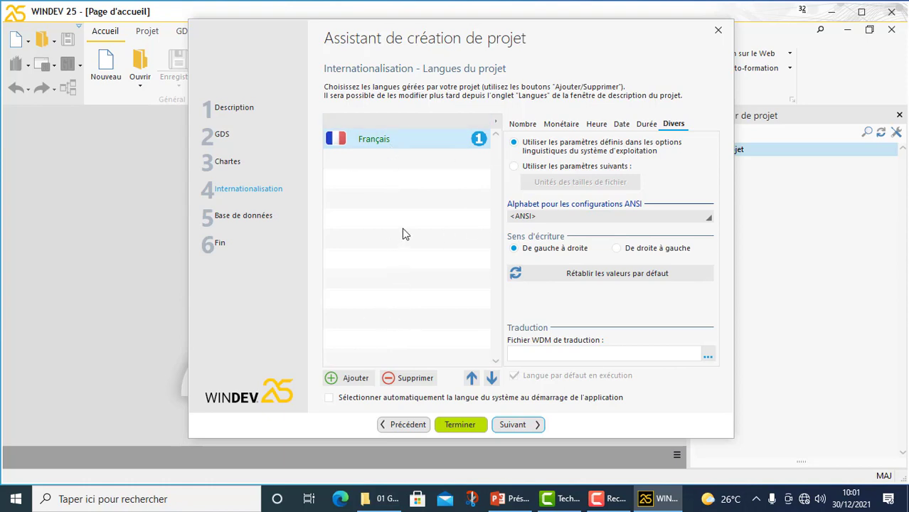
Step: Look over the languages available to add and keep French as the only project language
left_click(351, 382)
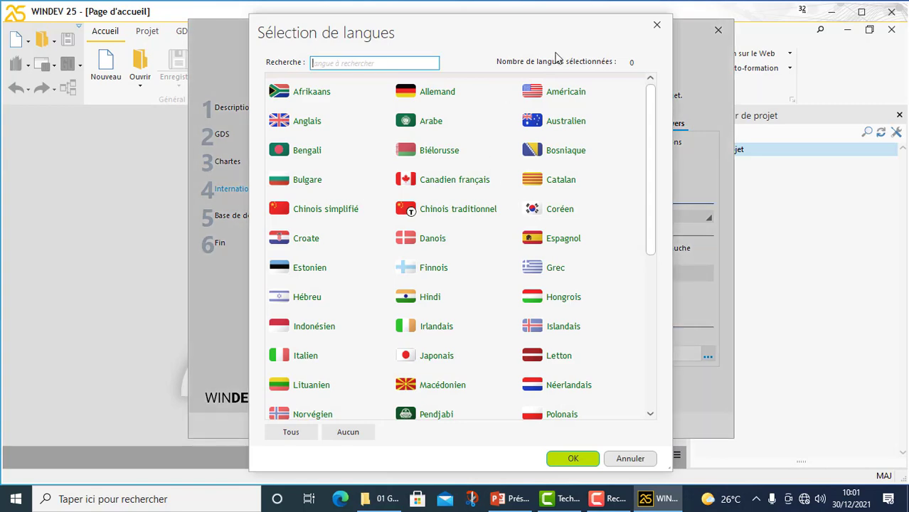
left_click(657, 26)
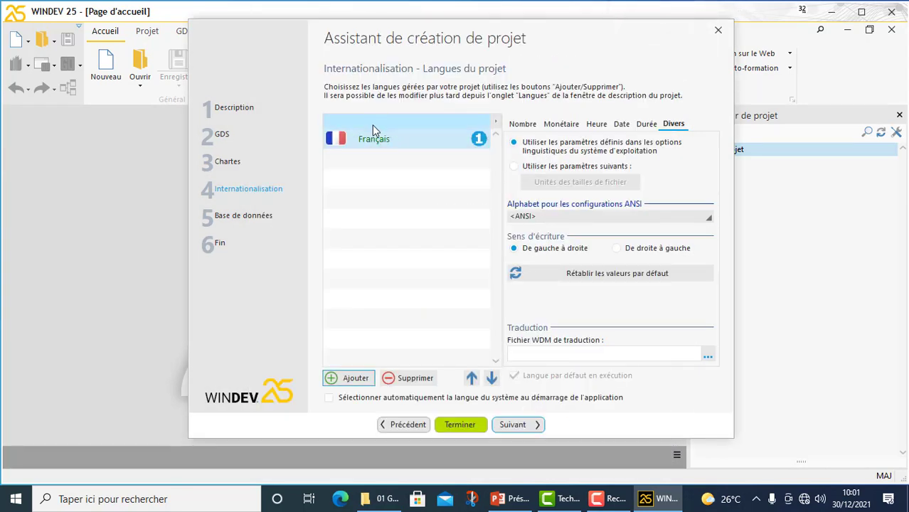
left_click(362, 379)
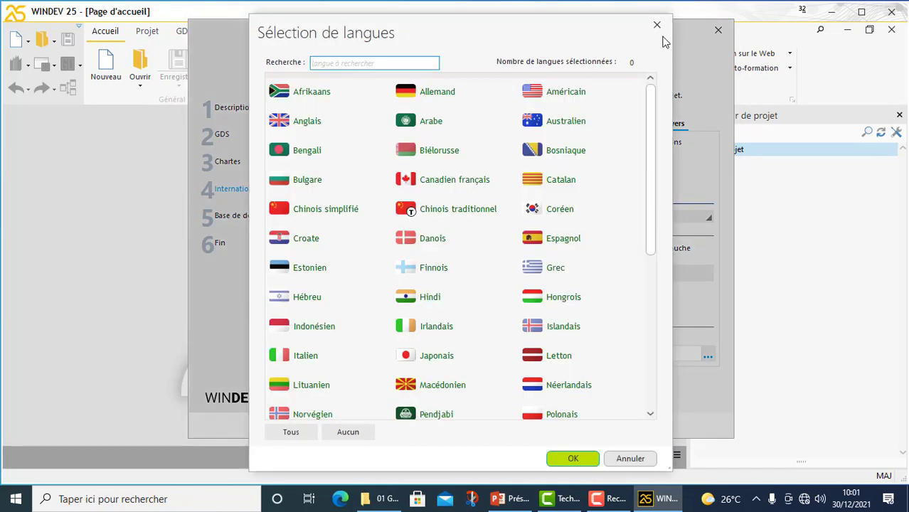
left_click(657, 25)
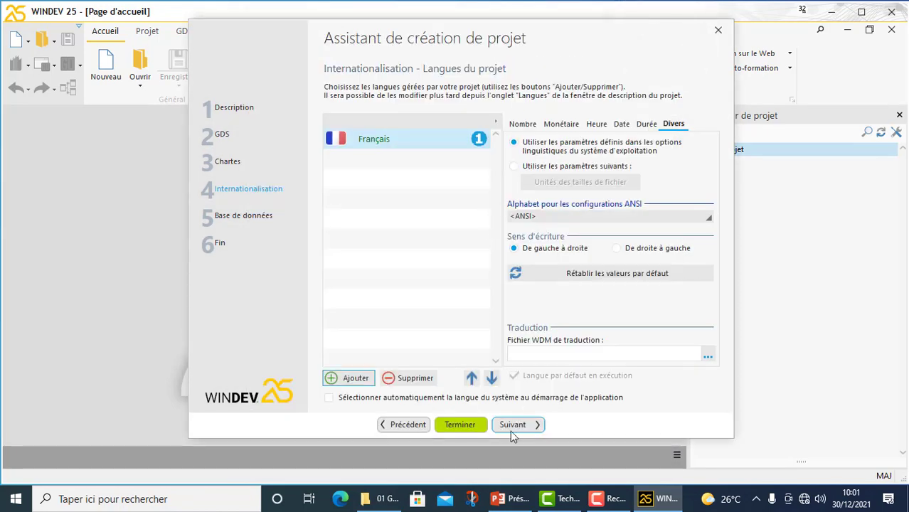
left_click(538, 424)
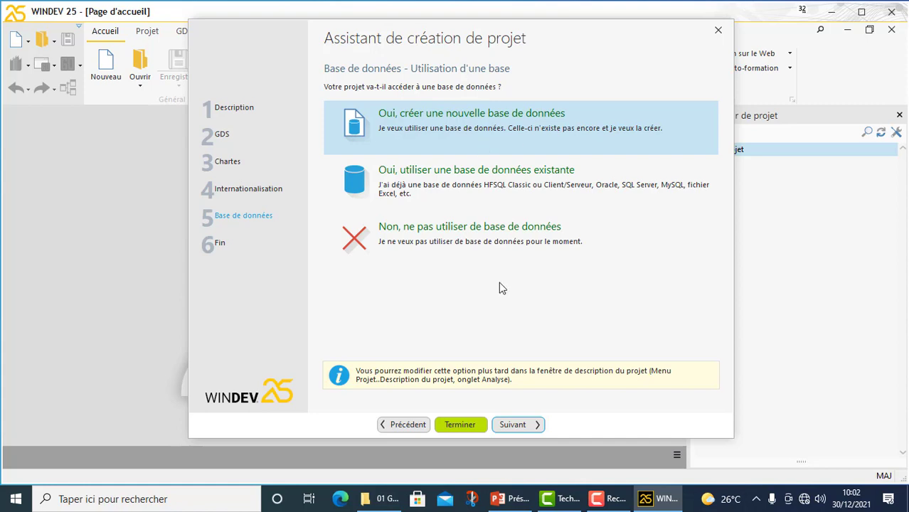
Step: Choose to create a new database and keep GESTION_PRESENCES as the analysis name
left_click(528, 423)
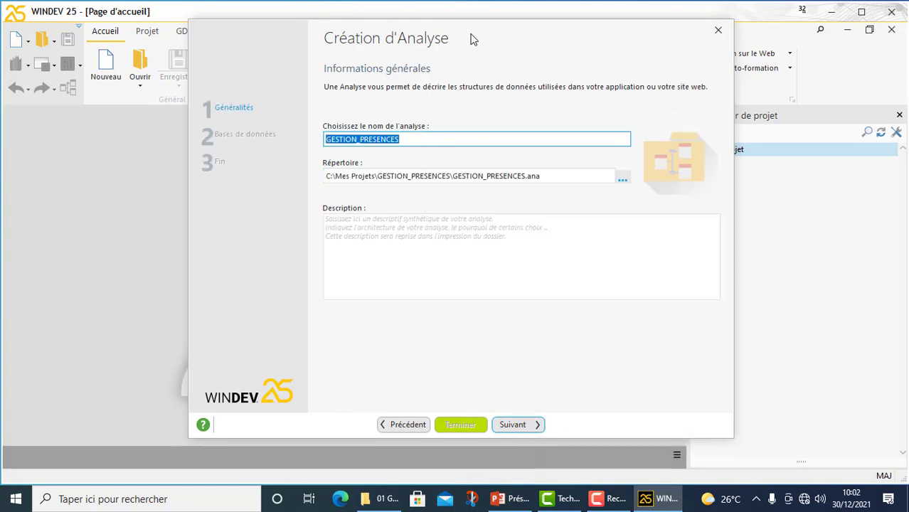
left_click(418, 141)
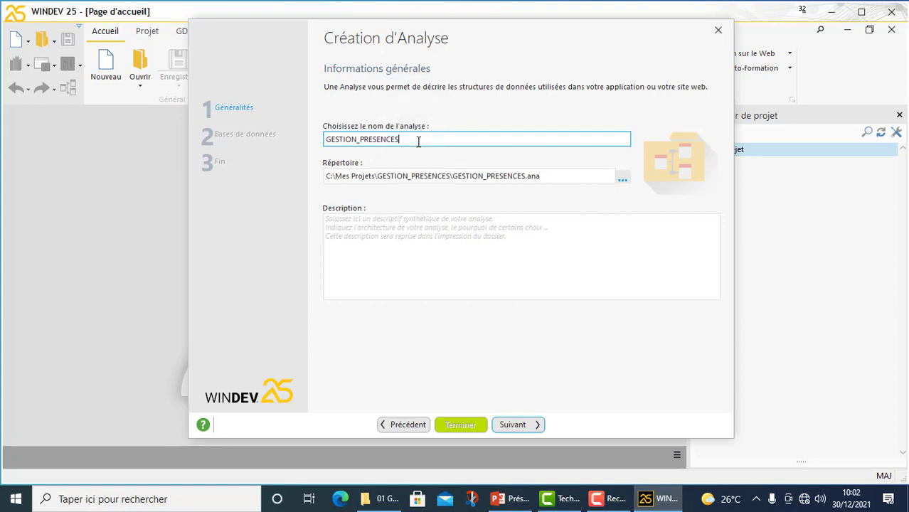
left_click(518, 424)
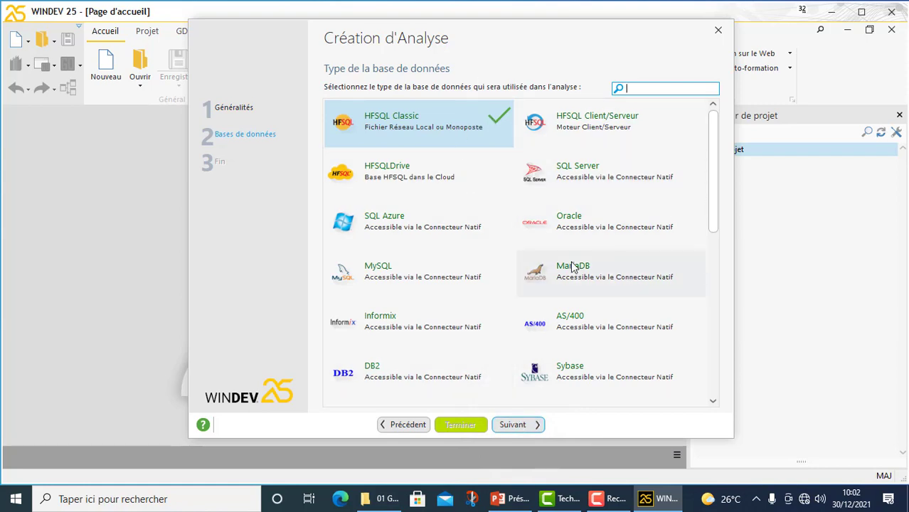
Step: Browse the available database types, keep HFSQL Classic for the analysis, and finish creating the analysis
left_click(715, 158)
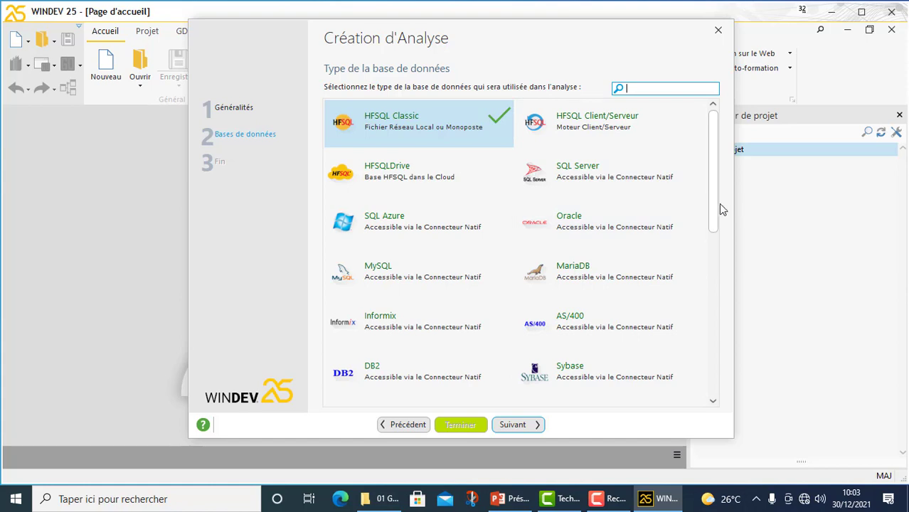
left_click_drag(714, 209, 711, 254)
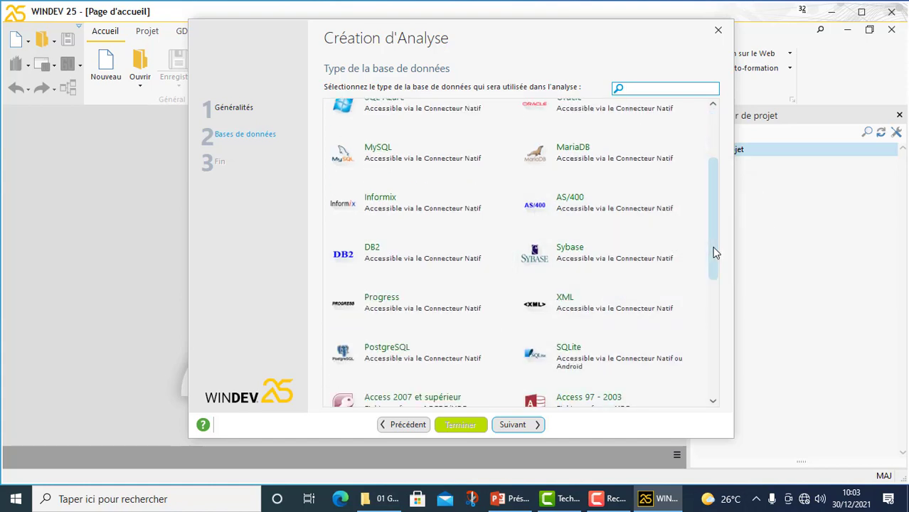
left_click_drag(715, 252, 709, 177)
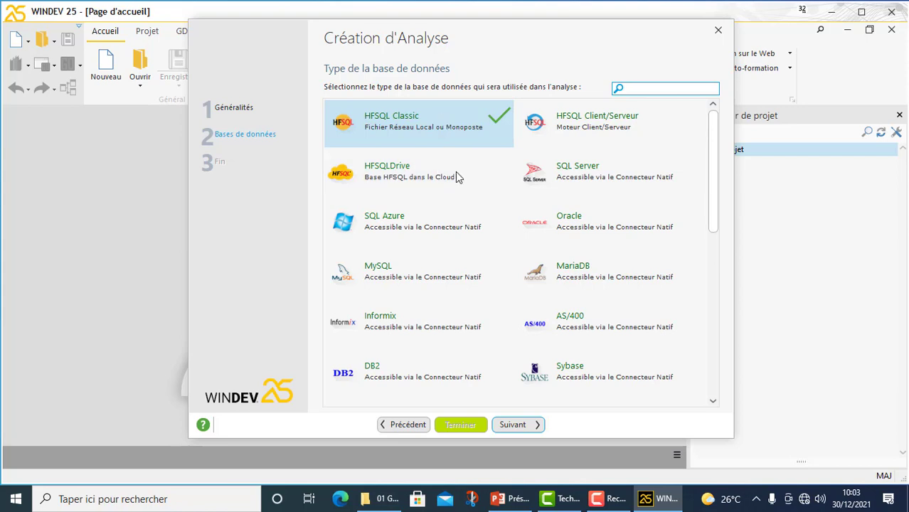
left_click(513, 424)
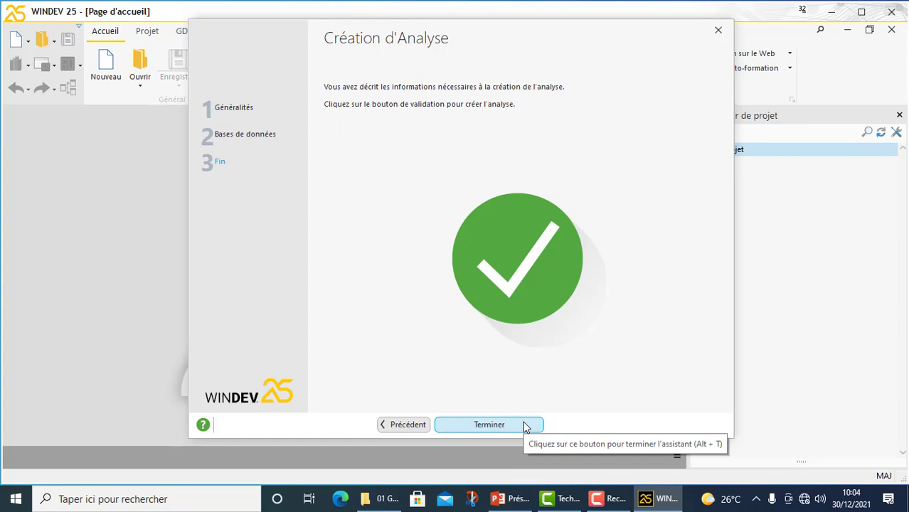
left_click(488, 425)
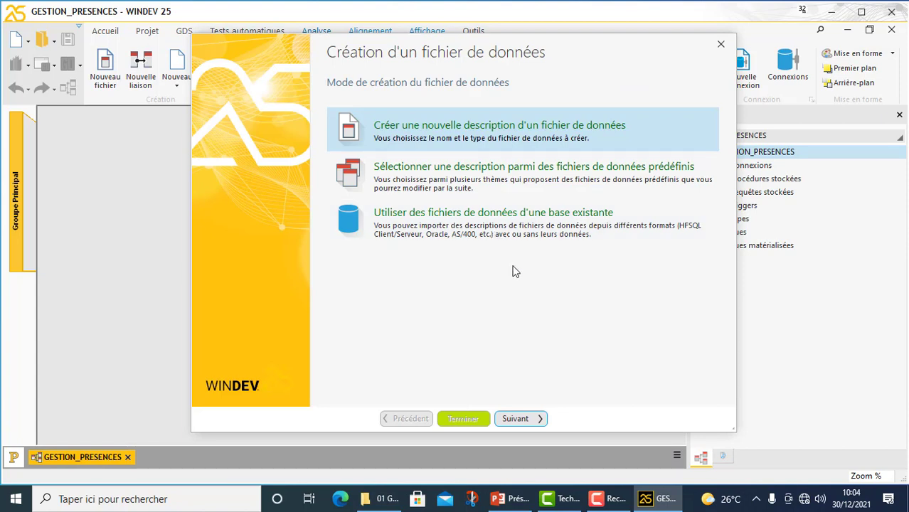
Step: Start a new data file description and switch to PowerPoint to place the class diagram beside the wizard
left_click(524, 420)
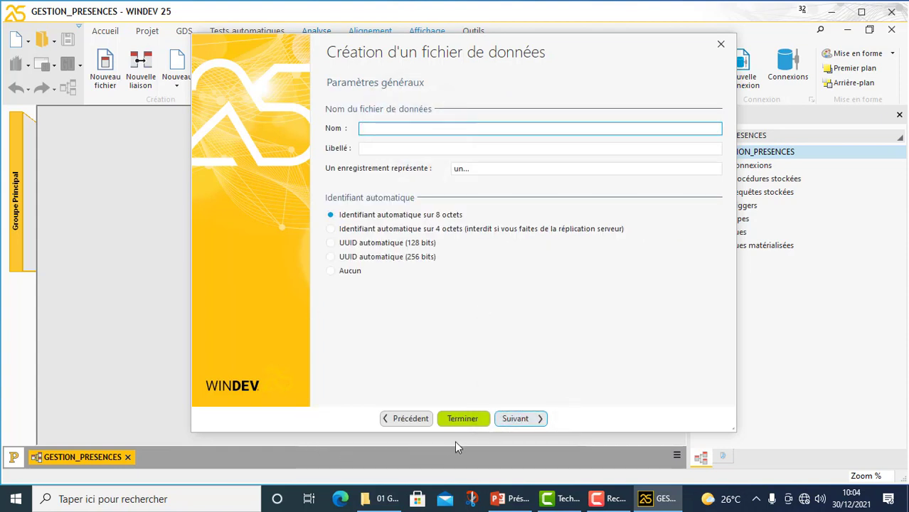
left_click(506, 499)
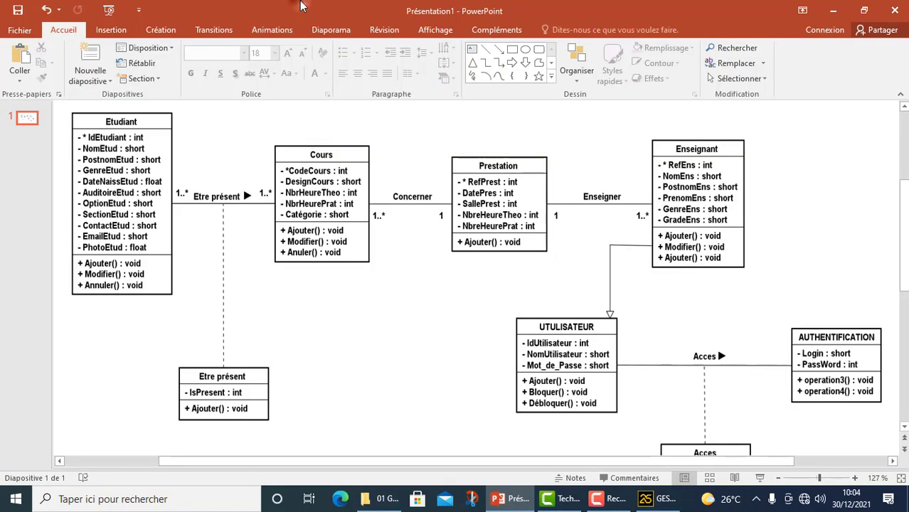
left_click_drag(300, 6, 904, 14)
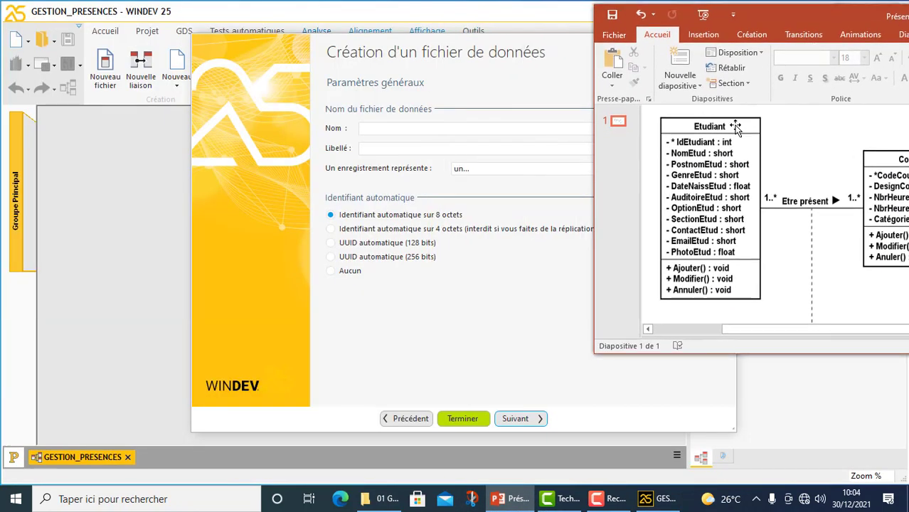
Step: Return to WINDEV, name the data file ETUDIANTS and set what a record represents to "Un etudiant"
left_click(464, 126)
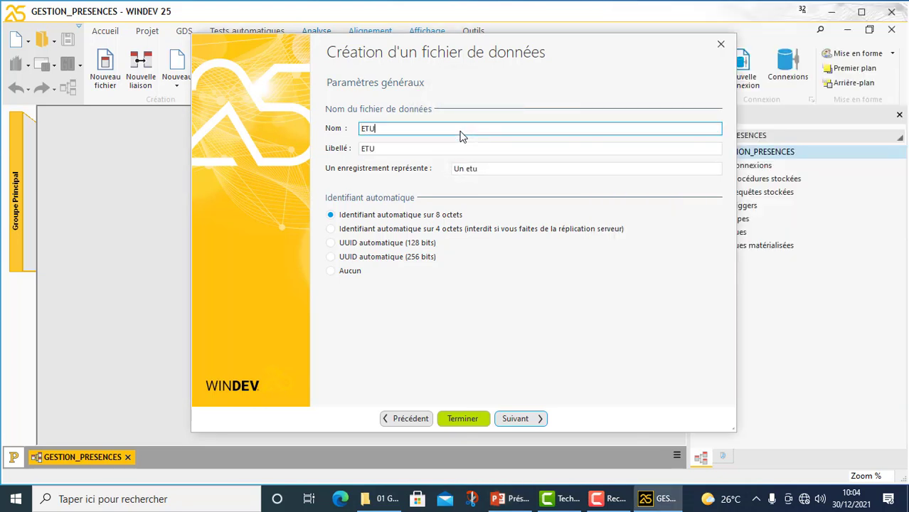
type("ETUDI")
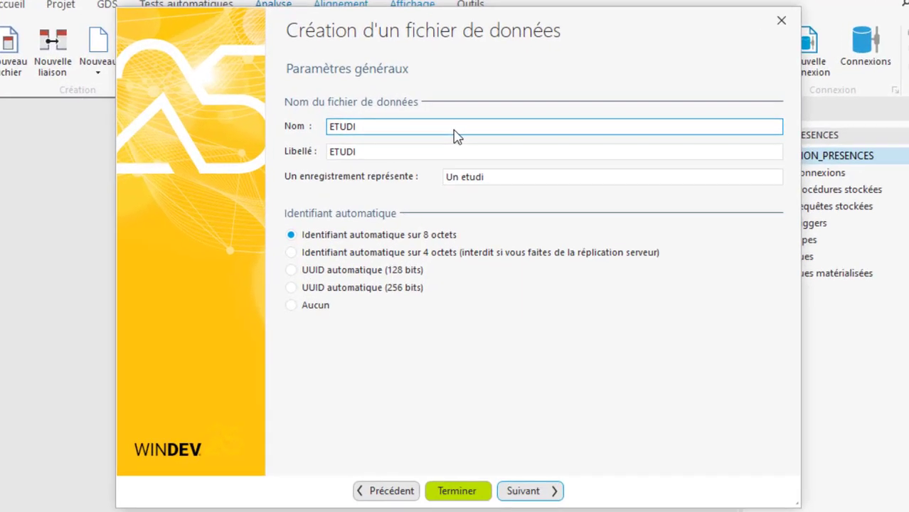
type("ANTS")
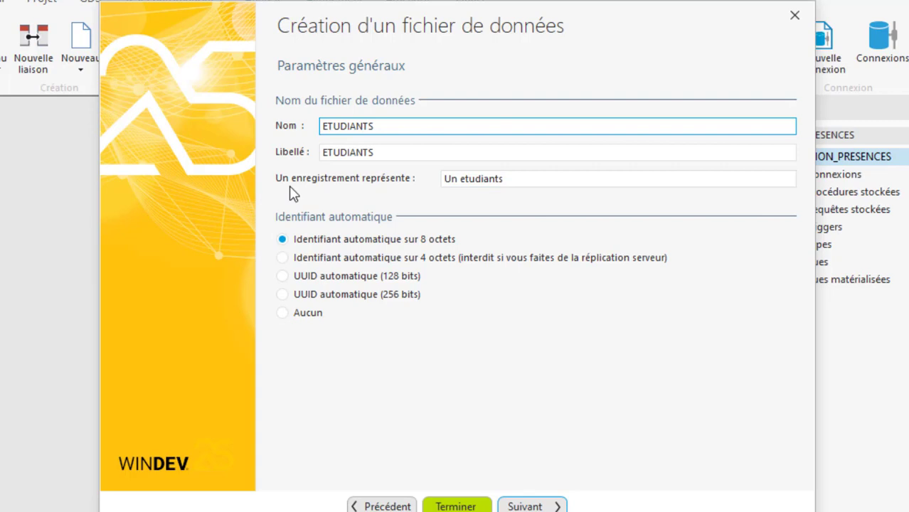
left_click(528, 179)
double_click(527, 179)
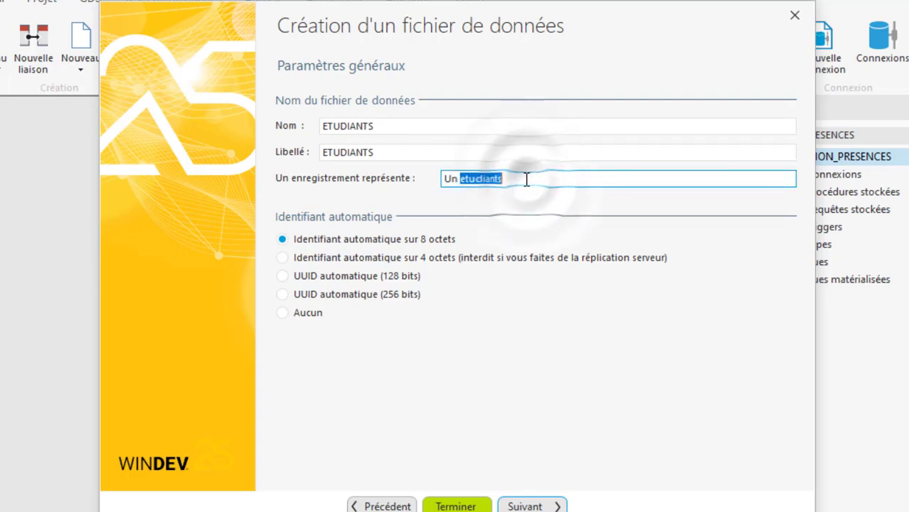
left_click(507, 178)
key("BackSpace")
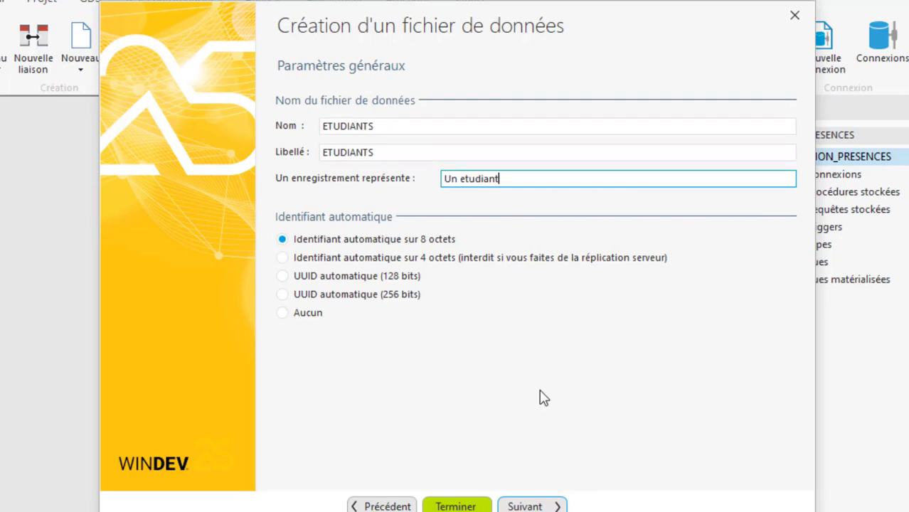
Step: Keep the 8-byte automatic identifier and HFSQL Classic for the ETUDIANTS data file and finish creating it
left_click(541, 506)
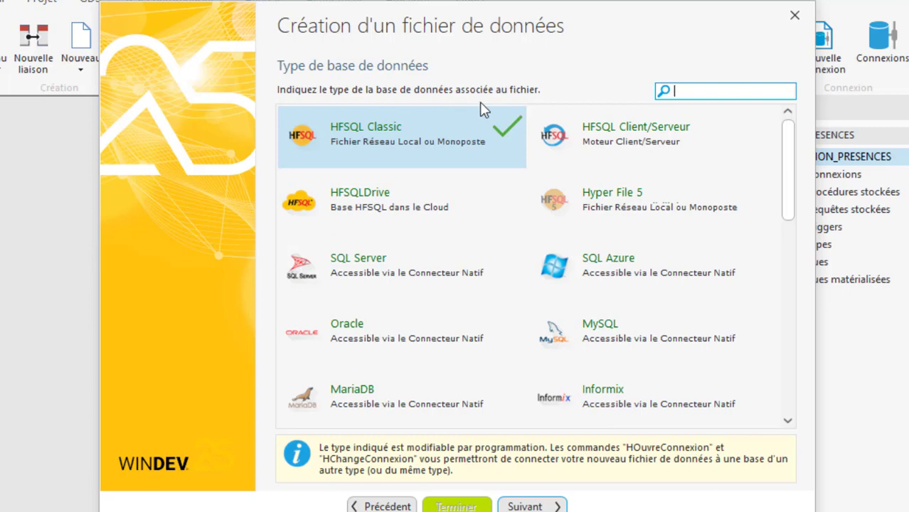
left_click(553, 503)
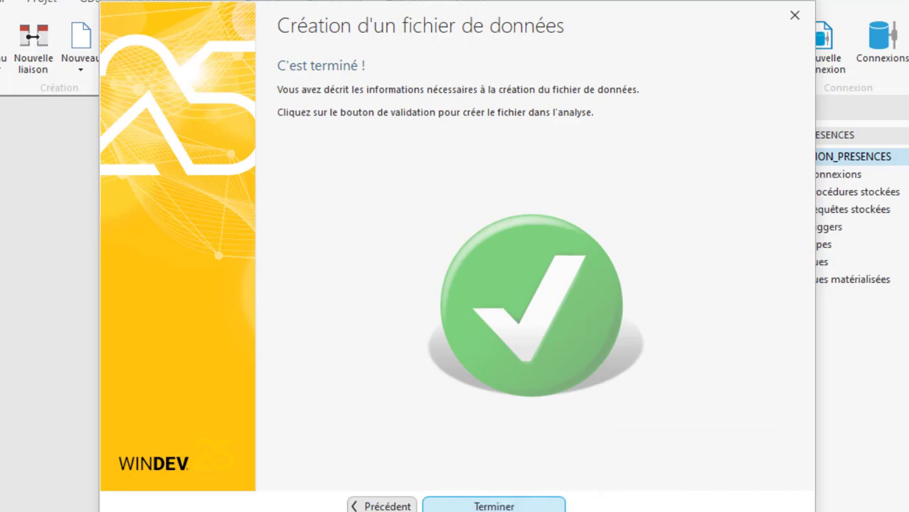
left_click(554, 506)
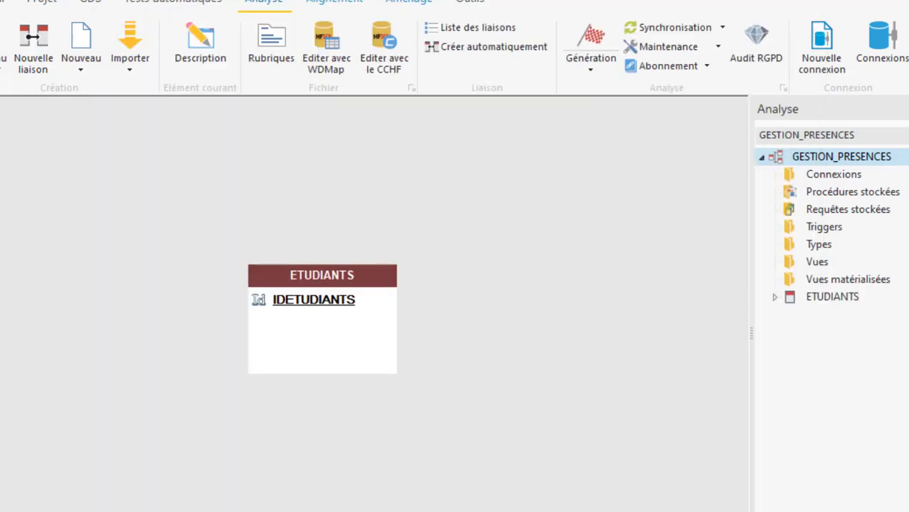
Step: Look over the items of the ETUDIANTS data file and consult the Etudiant class in the PowerPoint diagram
double_click(321, 299)
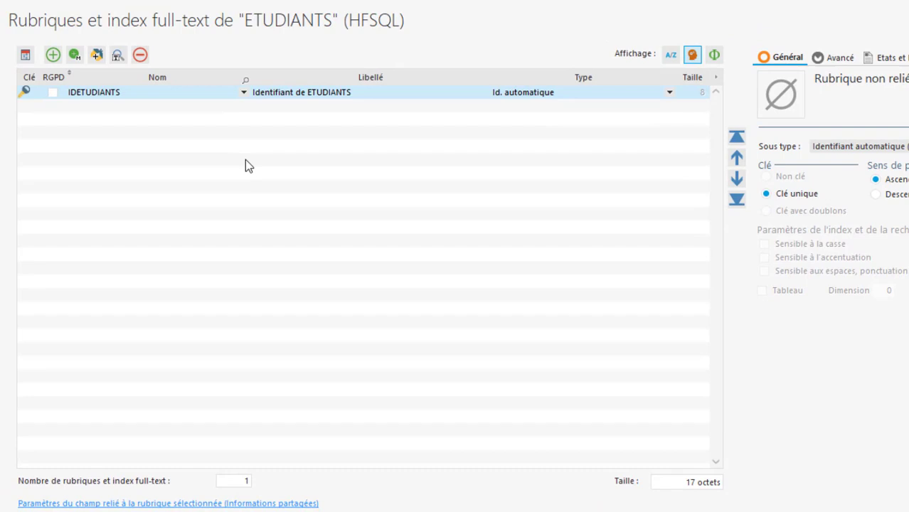
left_click(112, 106)
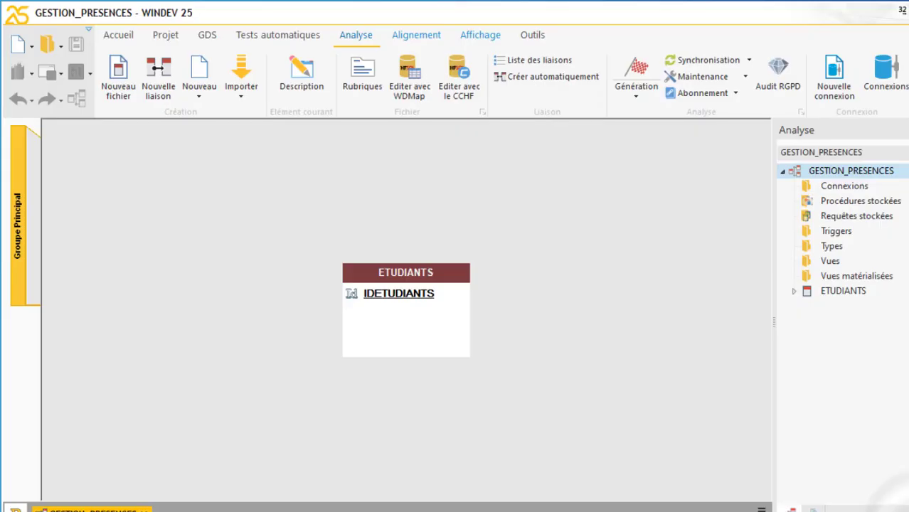
key("alt+Tab")
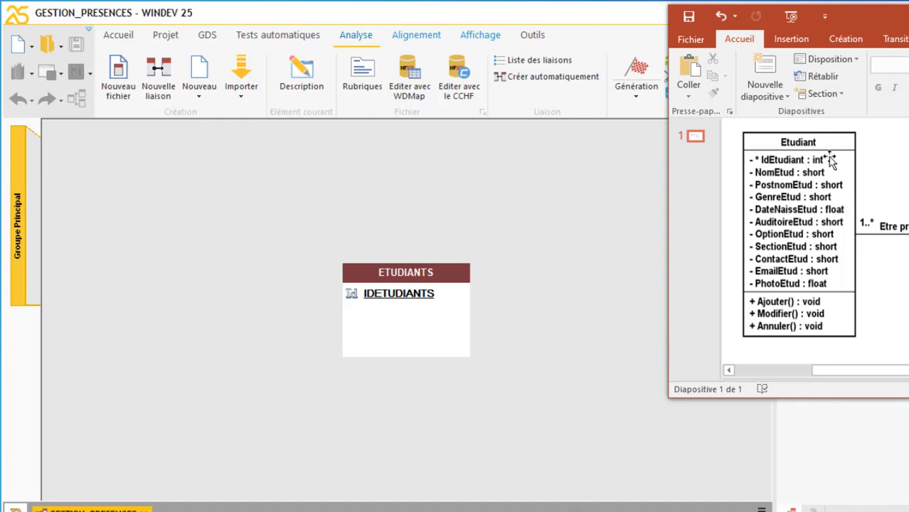
left_click_drag(814, 22, 265, 48)
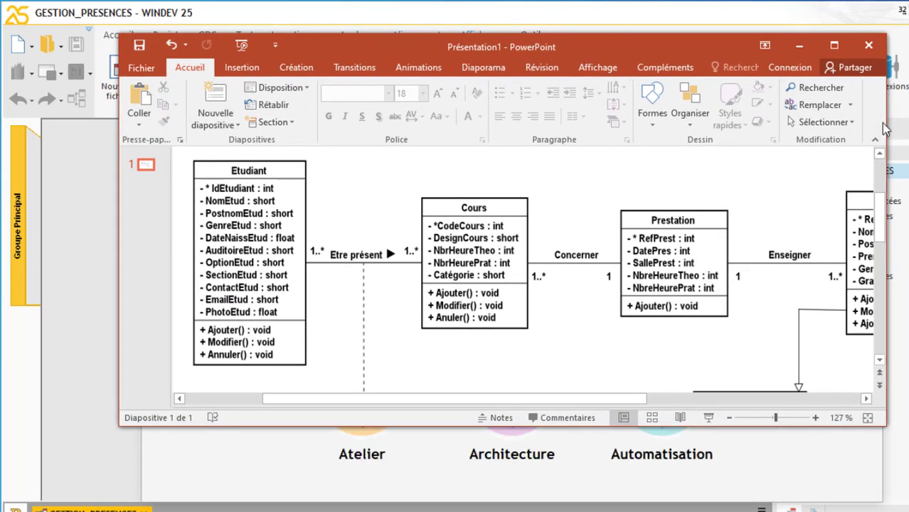
left_click_drag(885, 121, 908, 121)
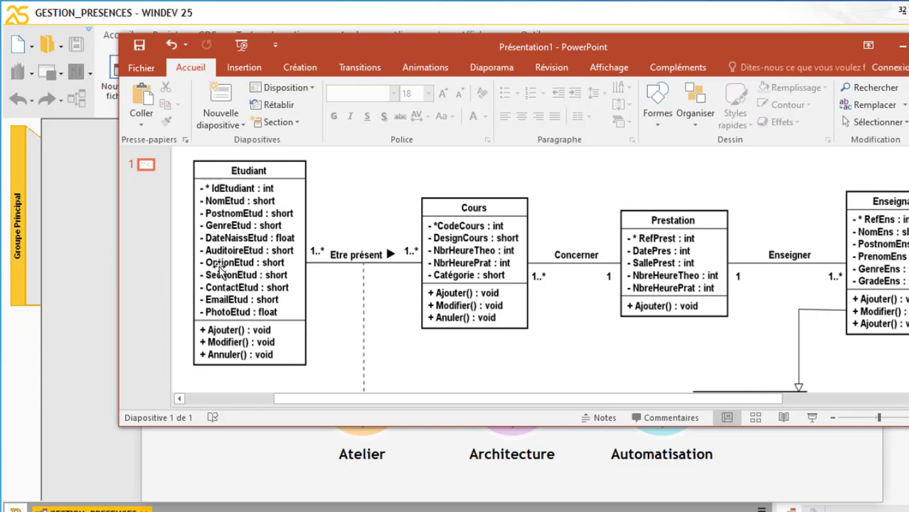
left_click(901, 45)
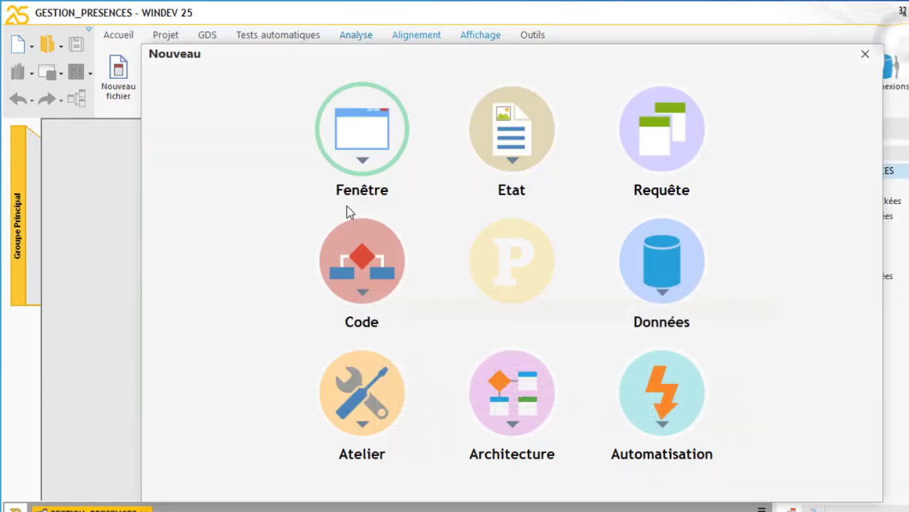
left_click(866, 56)
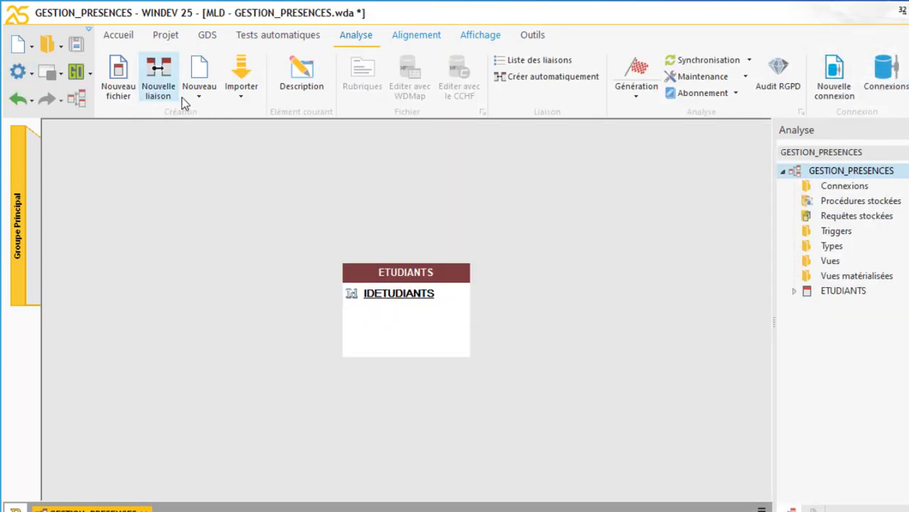
Step: Start another new data file description named ENSEIGNATS, with a record representing "Un enseignat"
left_click(116, 84)
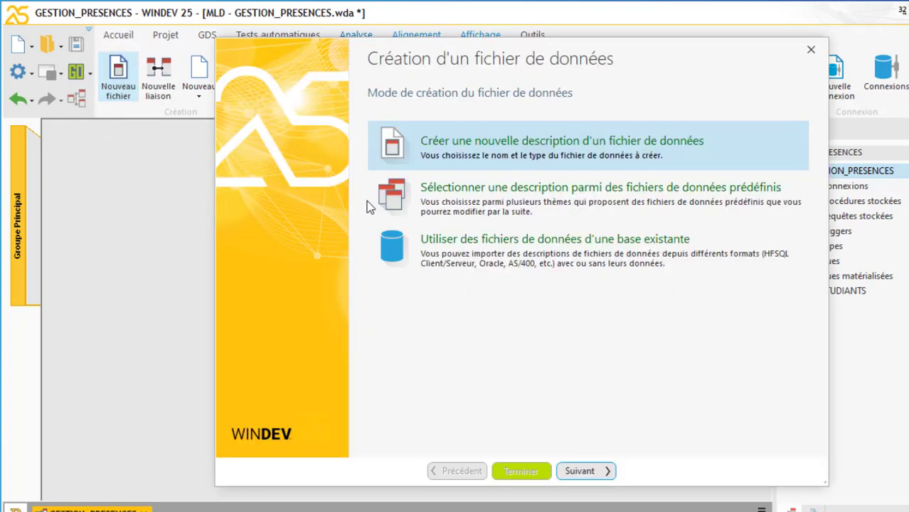
left_click(580, 472)
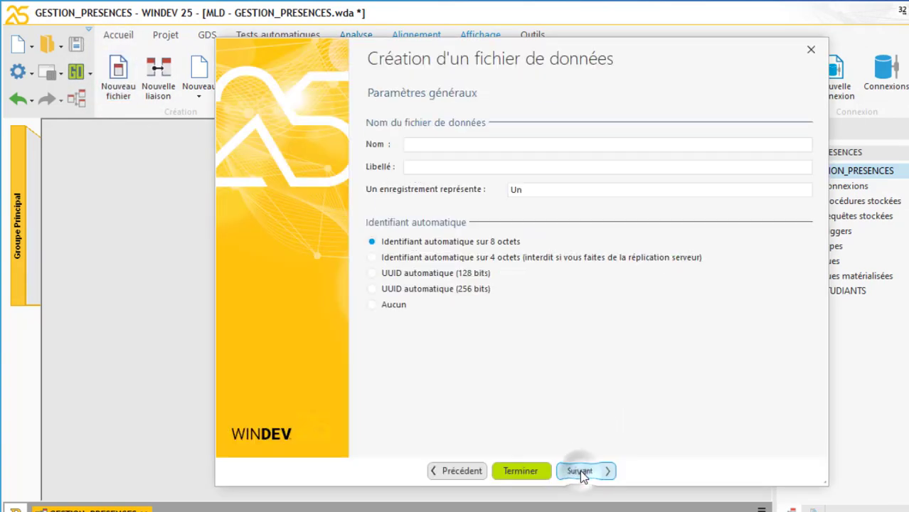
type("ENS")
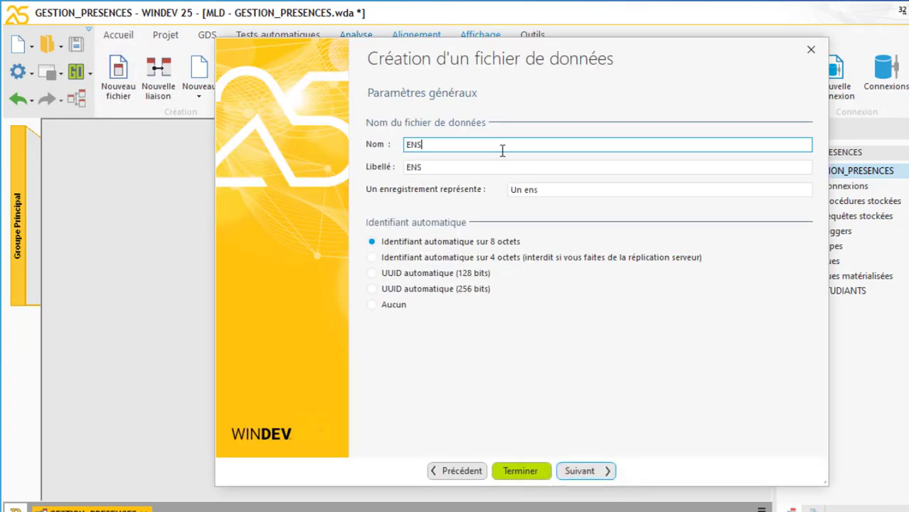
type("EIGNATS")
left_click(561, 188)
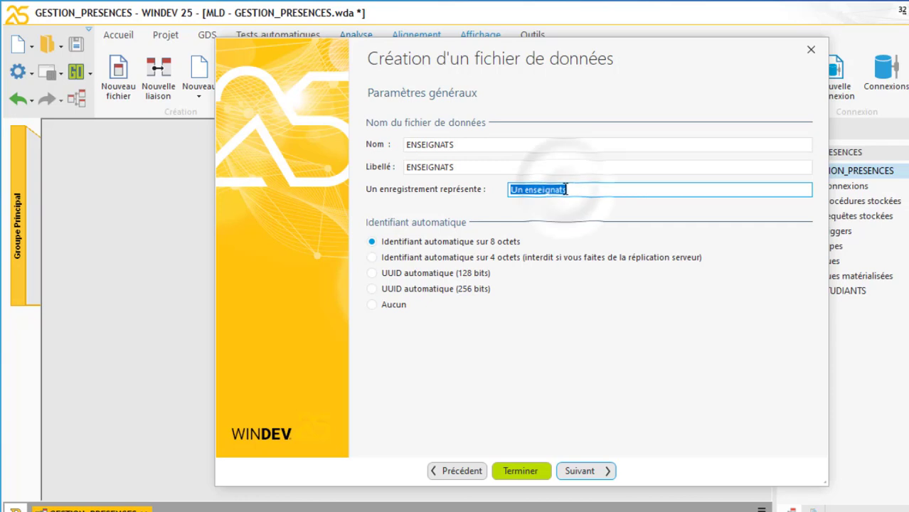
left_click(564, 190)
key("BackSpace")
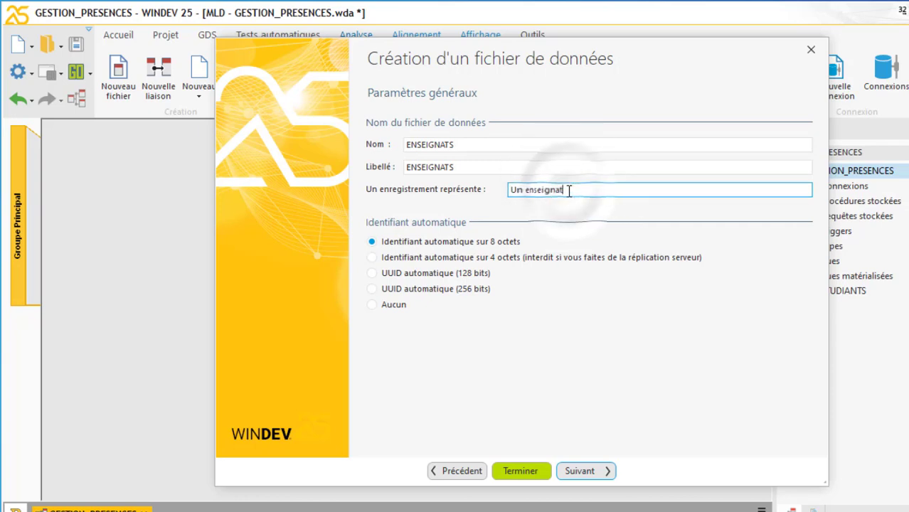
Step: Keep HFSQL Classic for the ENSEIGNATS data file and finish creating it
left_click(608, 471)
left_click(608, 471)
left_click(608, 471)
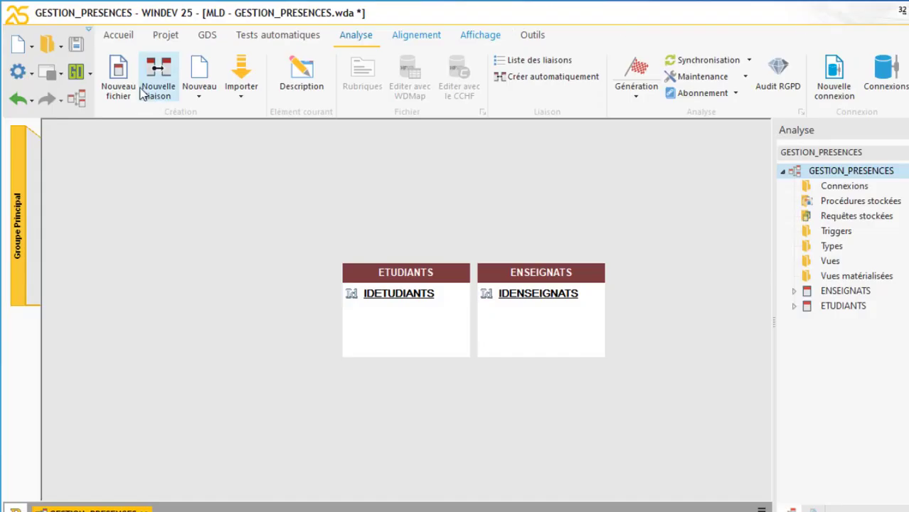
Step: Create a new data file description named COURS with an 8-byte automatic identifier and the HFSQL Classic type
left_click(118, 79)
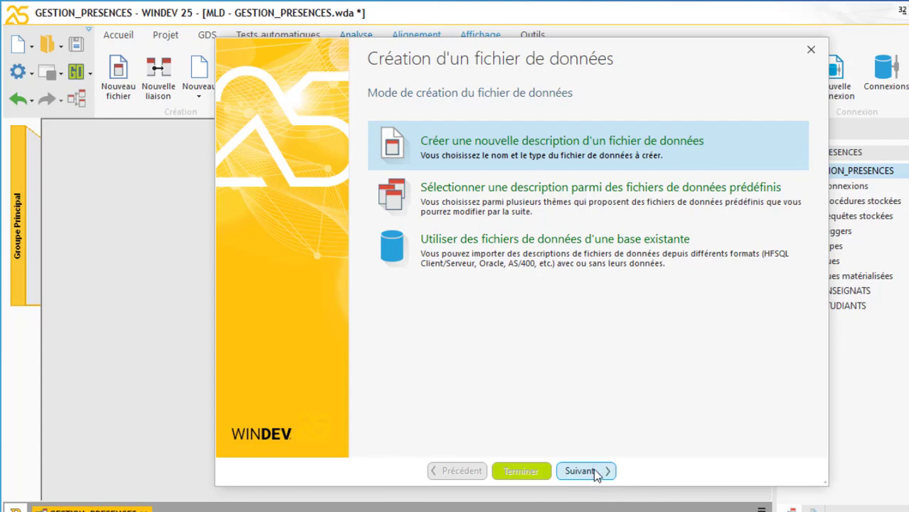
left_click(594, 470)
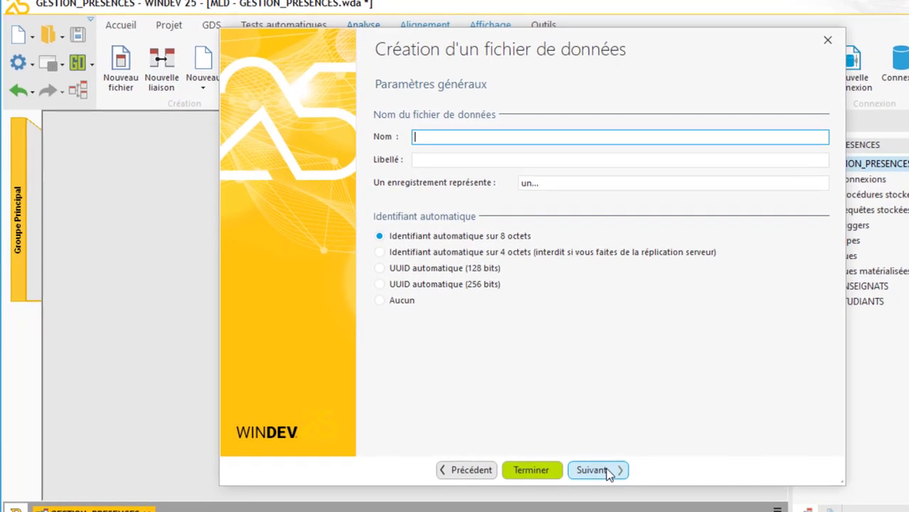
type("COURS")
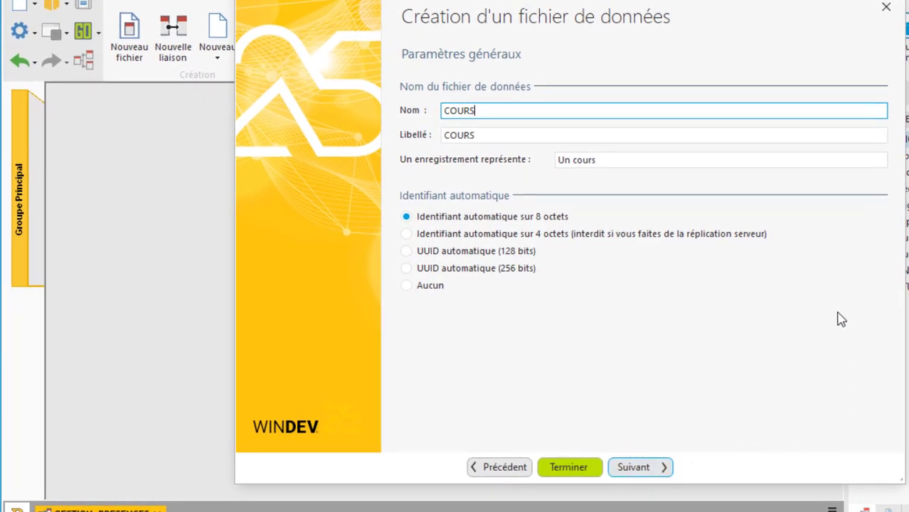
left_click(662, 473)
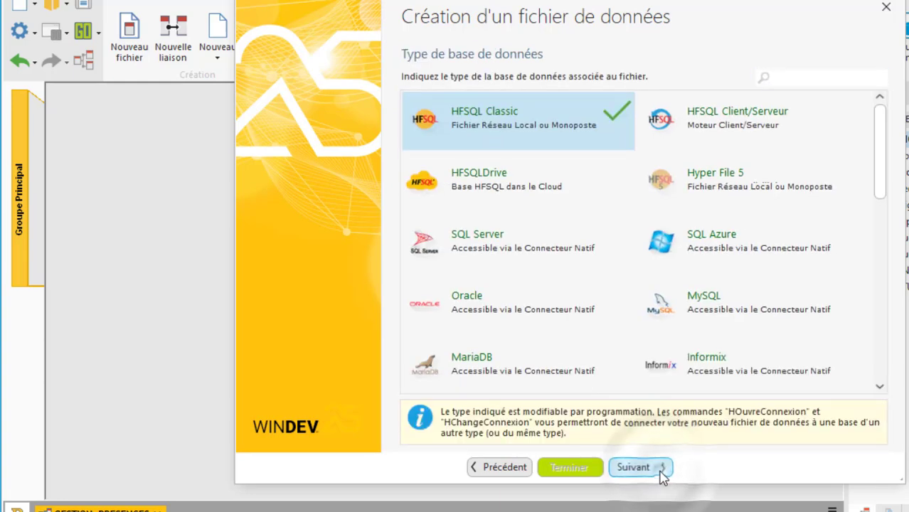
left_click(661, 473)
left_click(658, 473)
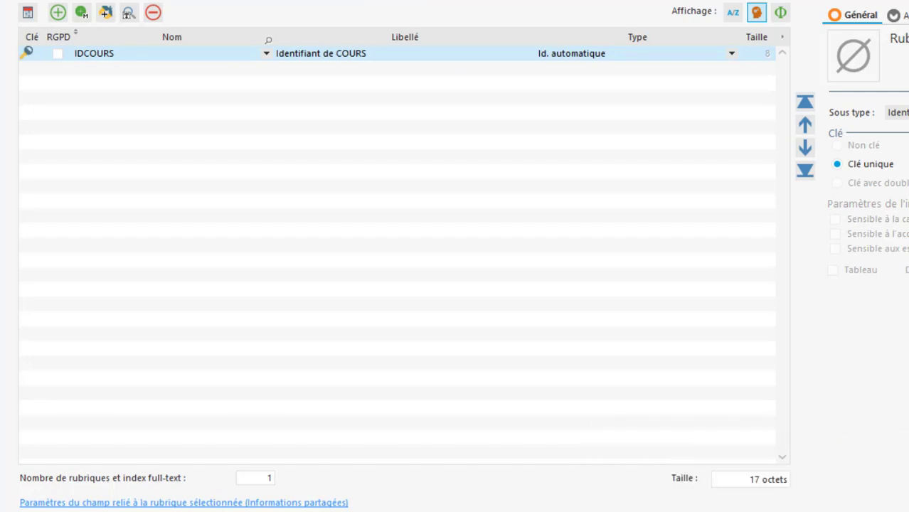
Step: Start a new data file description named PRESTATIIONS, keeping the automatic identifier on 8 bytes
key("alt+Tab")
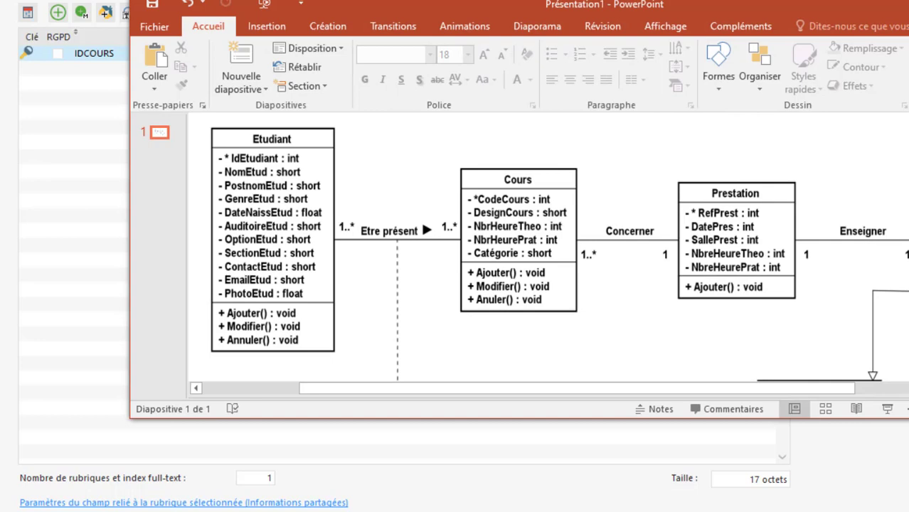
key("super+Down")
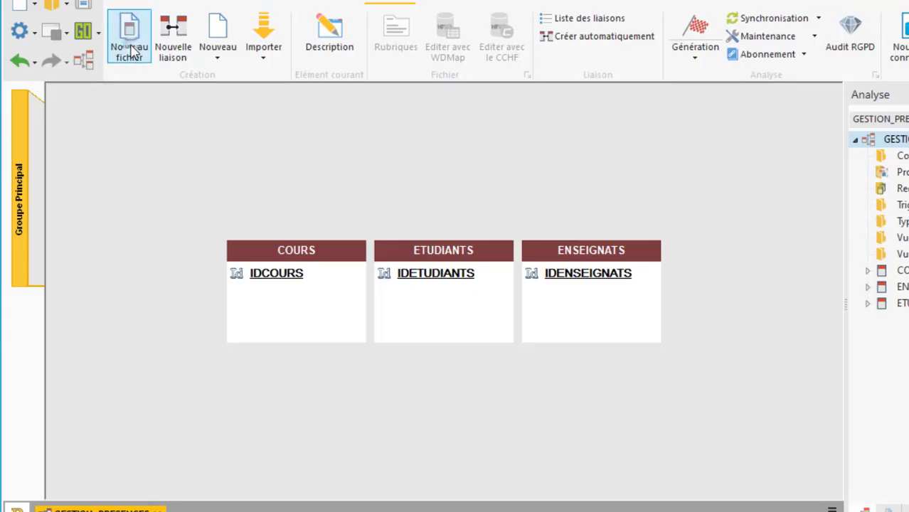
left_click(141, 64)
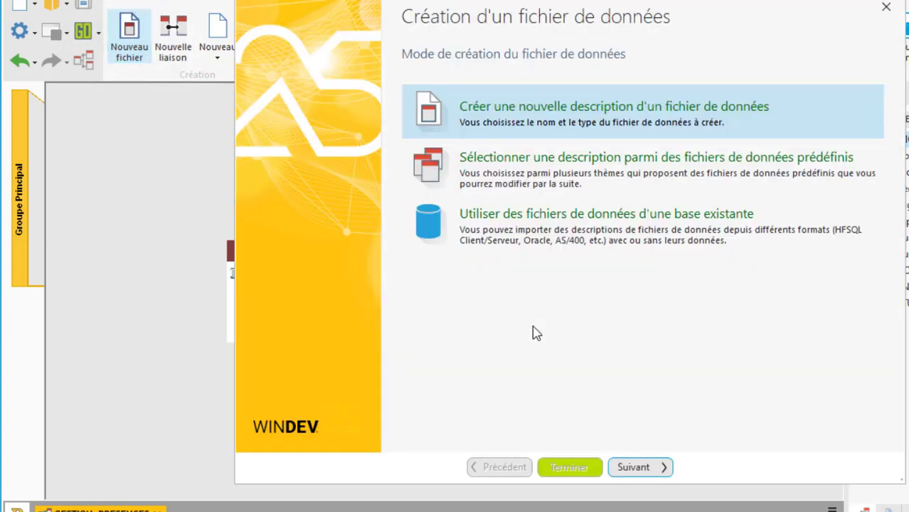
left_click(667, 468)
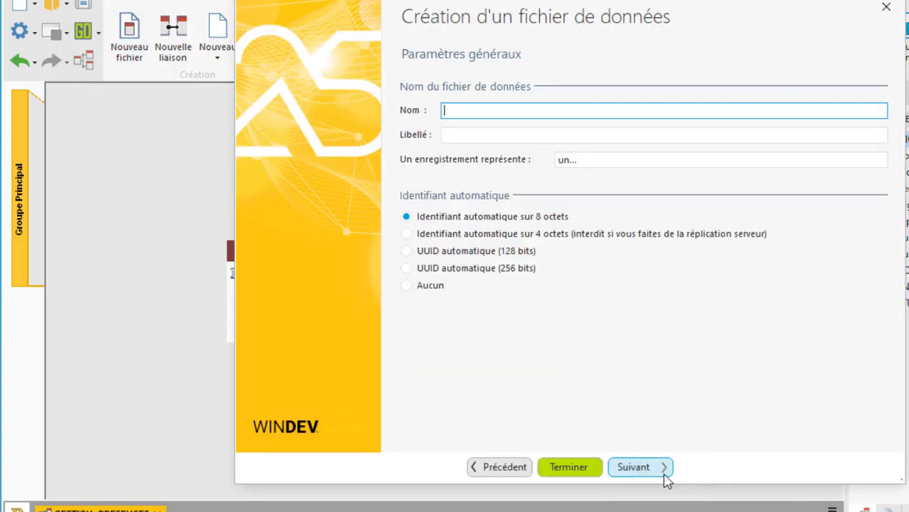
type("PRESTATI")
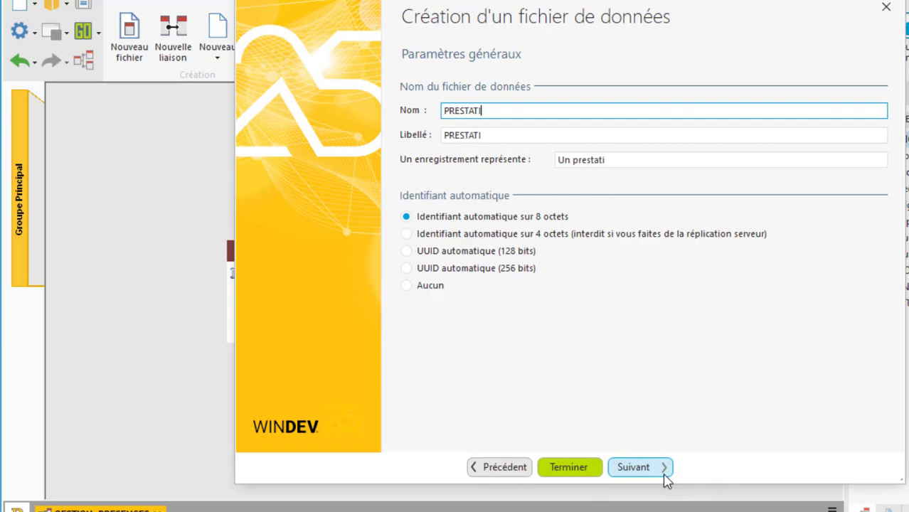
type("NS")
key("BackSpace")
type("IONS")
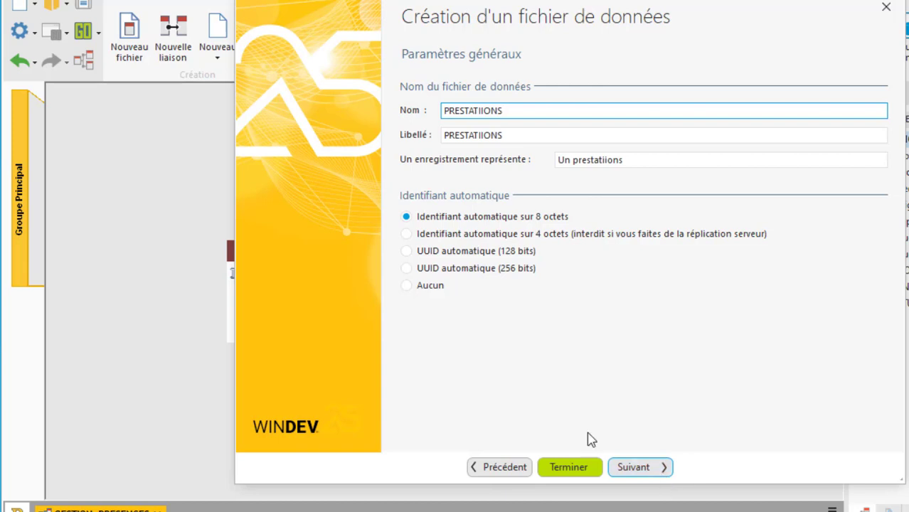
Step: Set the record description to "Une prestatiion", keep the HFSQL Classic type and finish creating the PRESTATIIONS data file
double_click(570, 159)
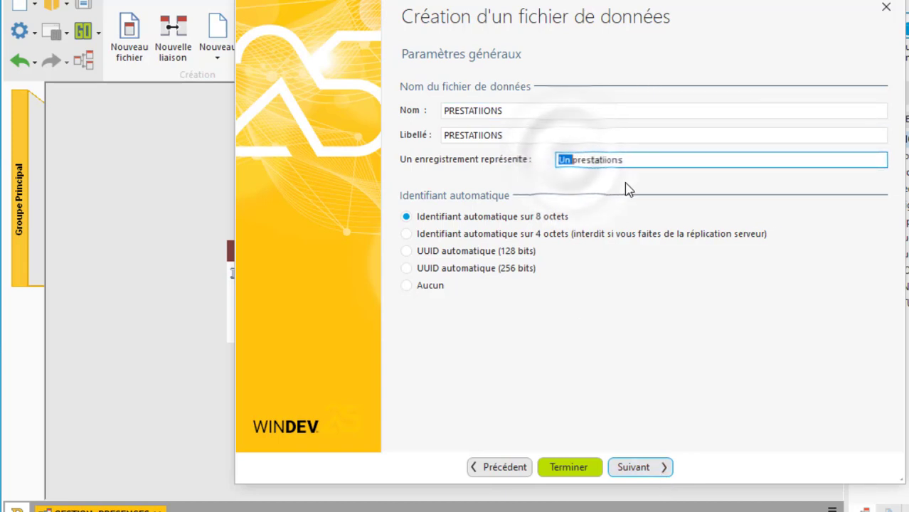
type("E")
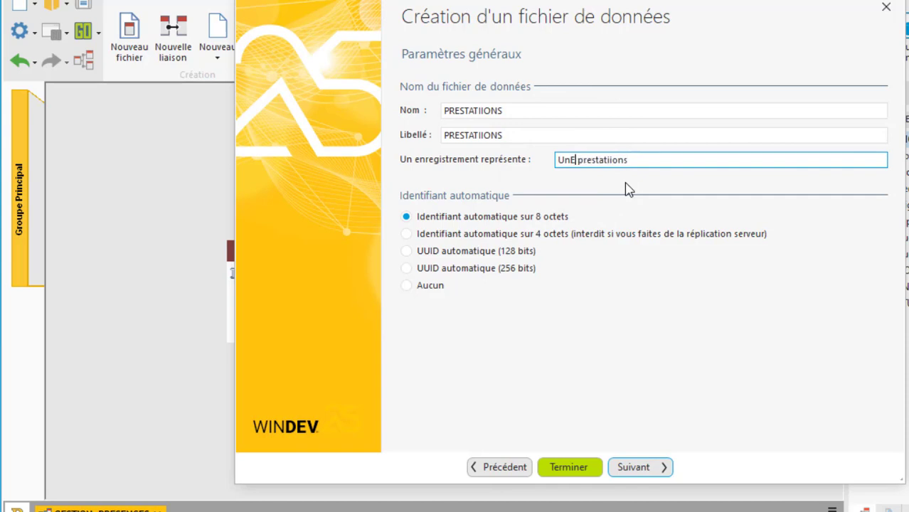
key("BackSpace")
type("e")
left_click(634, 158)
key("BackSpace")
left_click(645, 469)
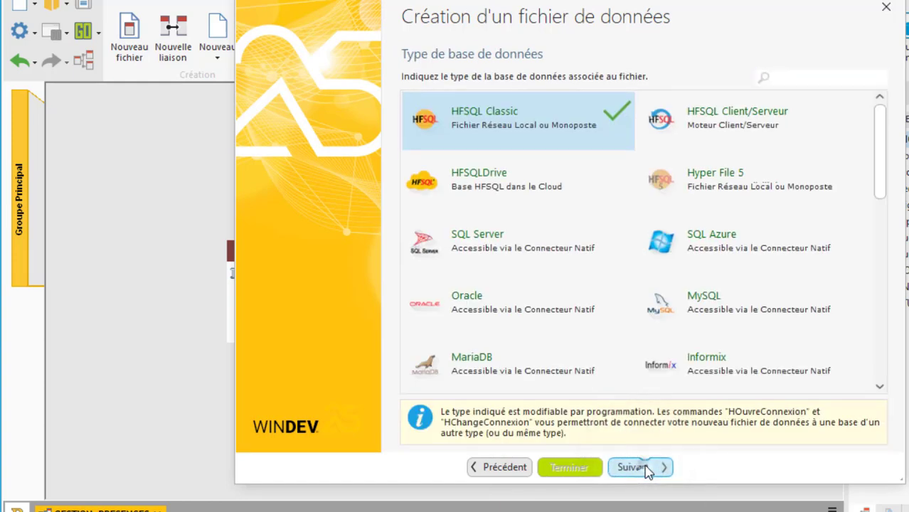
left_click(646, 471)
left_click(645, 471)
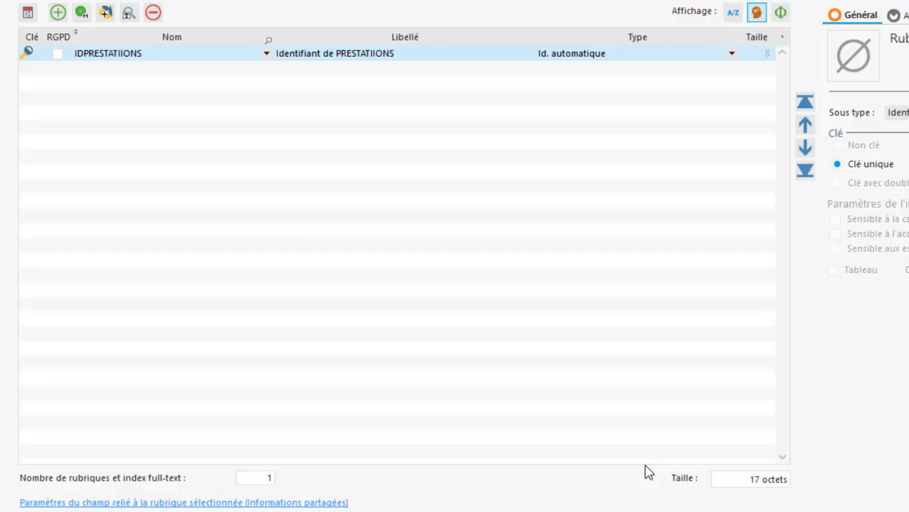
Step: Consult the PowerPoint class diagram, including the Etre présent and UTULISATEUR classes, and return to the WINDEV analysis
key("alt+Tab")
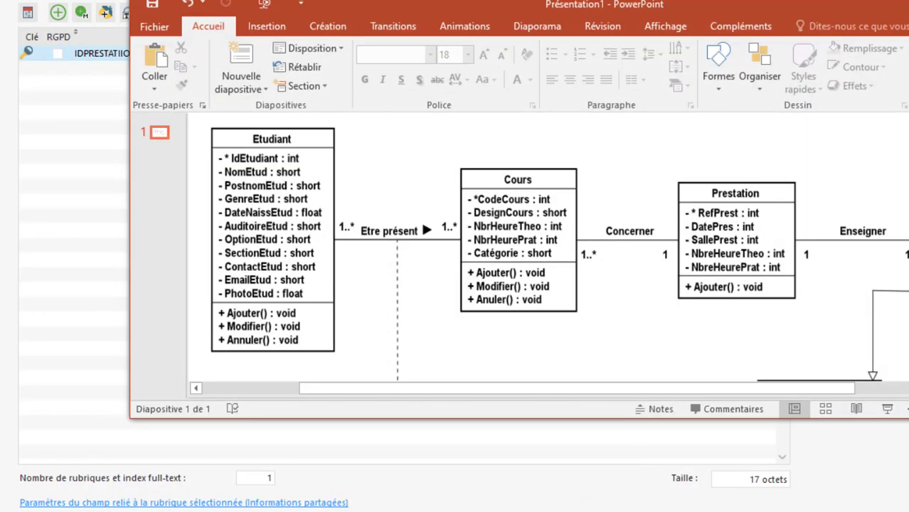
left_click_drag(904, 419, 903, 511)
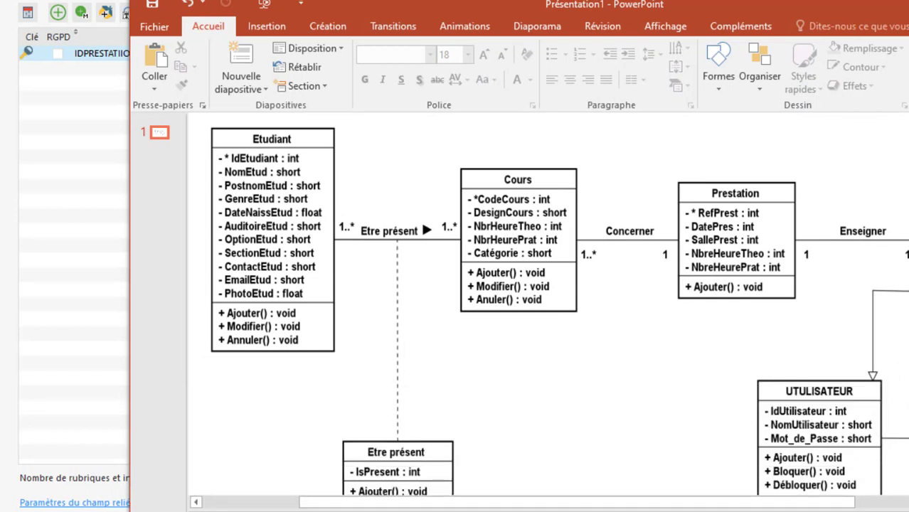
scroll(468, 381, "down", 1)
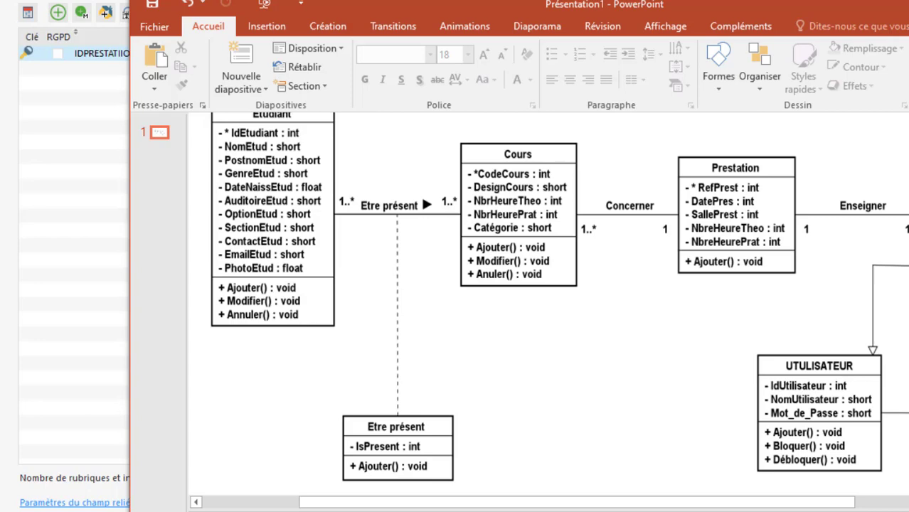
left_click(427, 510)
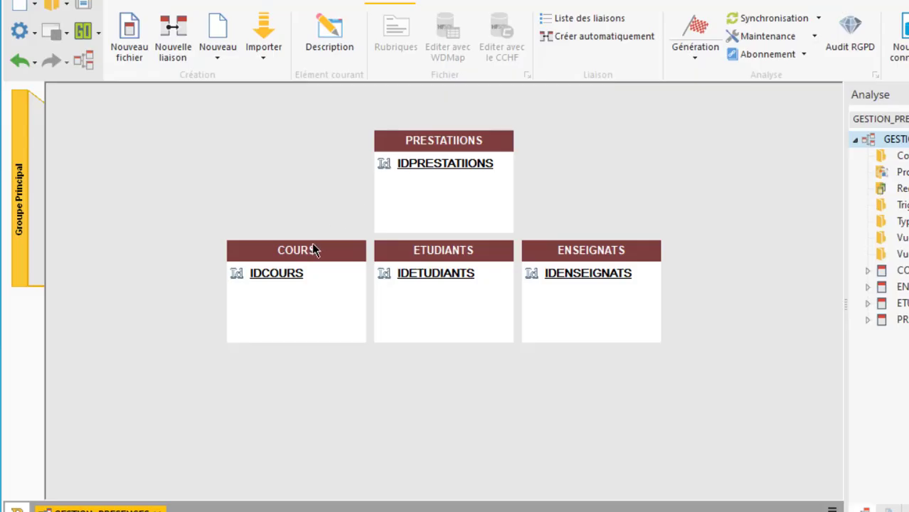
Step: Spread out the data files in the analysis: COURS far left, PRESTATIIONS to the right of ENSEIGNATS, and ETUDIANTS above and right of COURS
left_click(311, 248)
left_click_drag(198, 248, 190, 243)
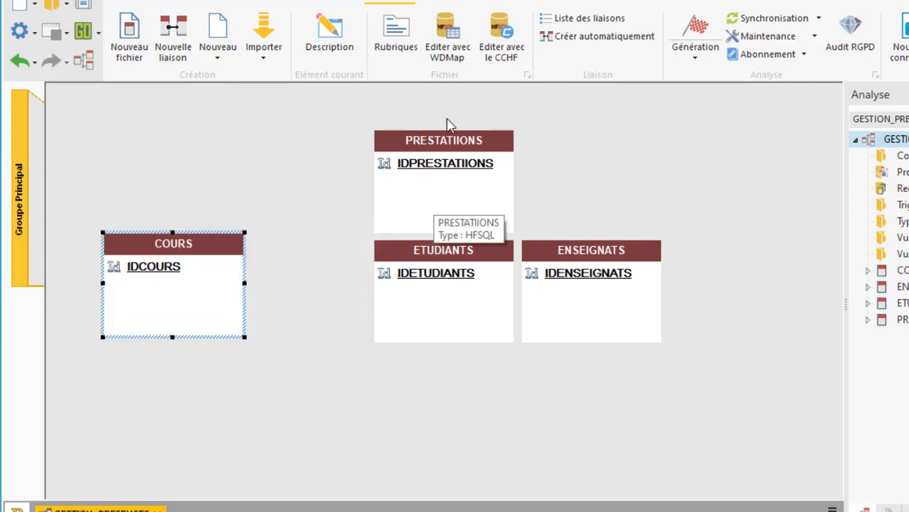
left_click_drag(445, 141, 770, 247)
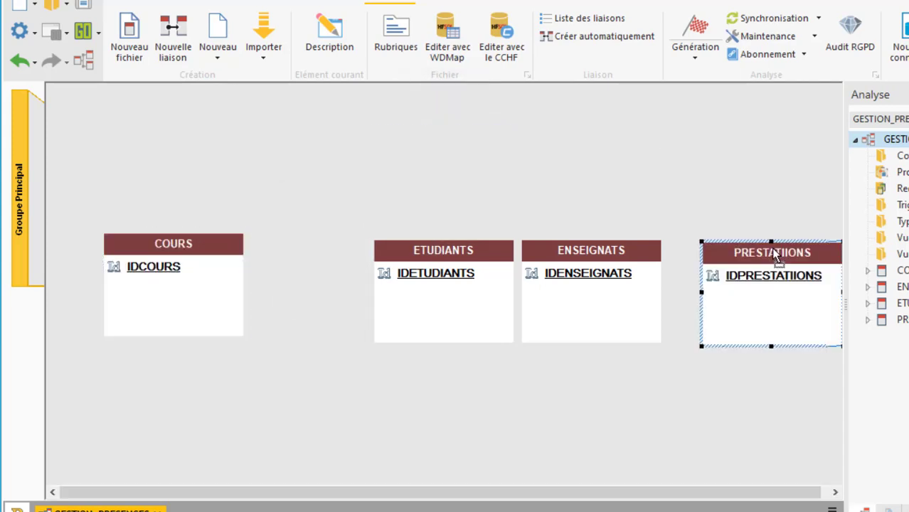
left_click_drag(450, 251, 327, 158)
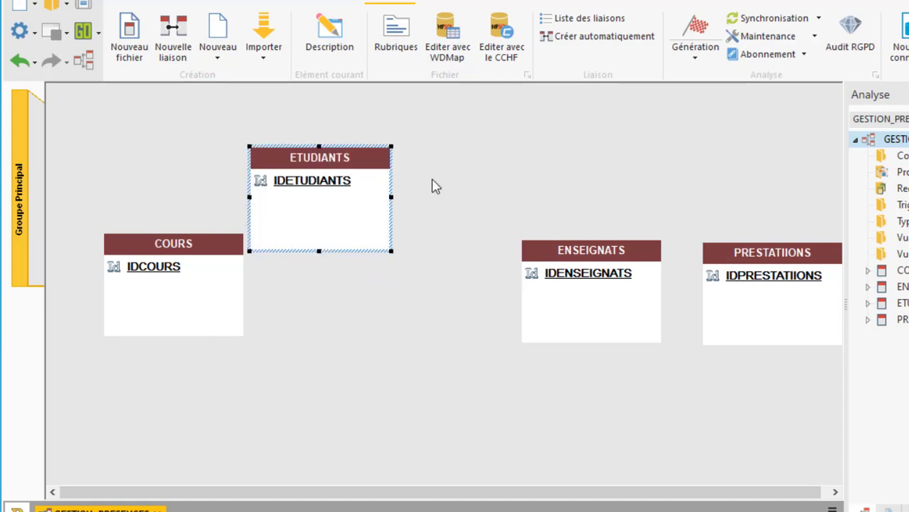
Step: Open the item description of ETUDIANTS and add the text items NomEtud, PostnomEtud and PrenomEtud
double_click(340, 211)
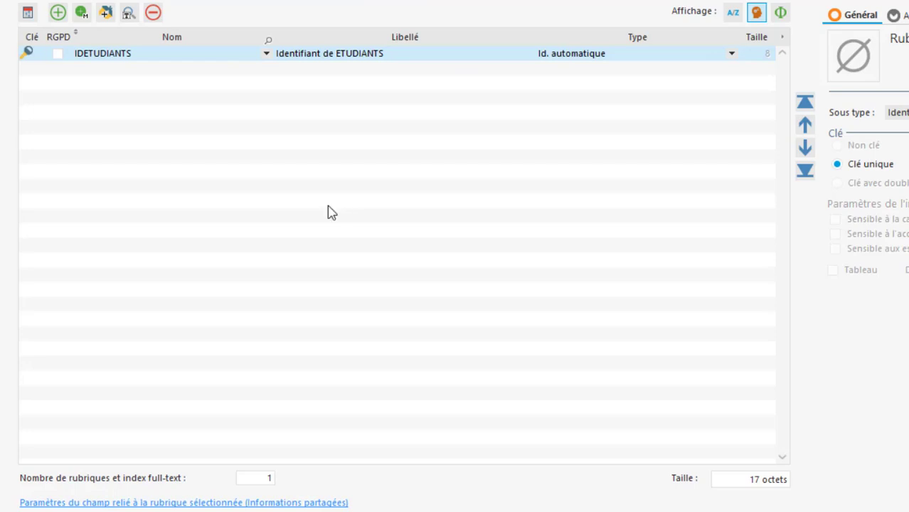
left_click(114, 76)
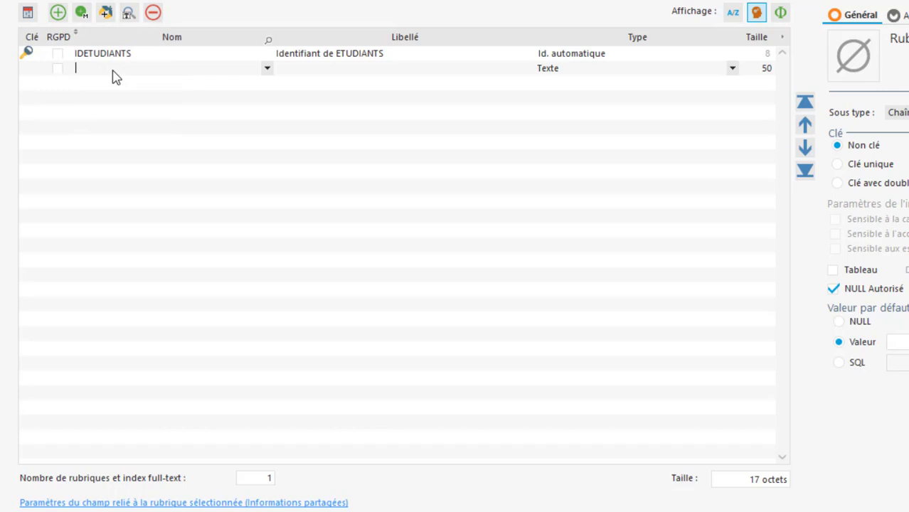
type("NomEtud")
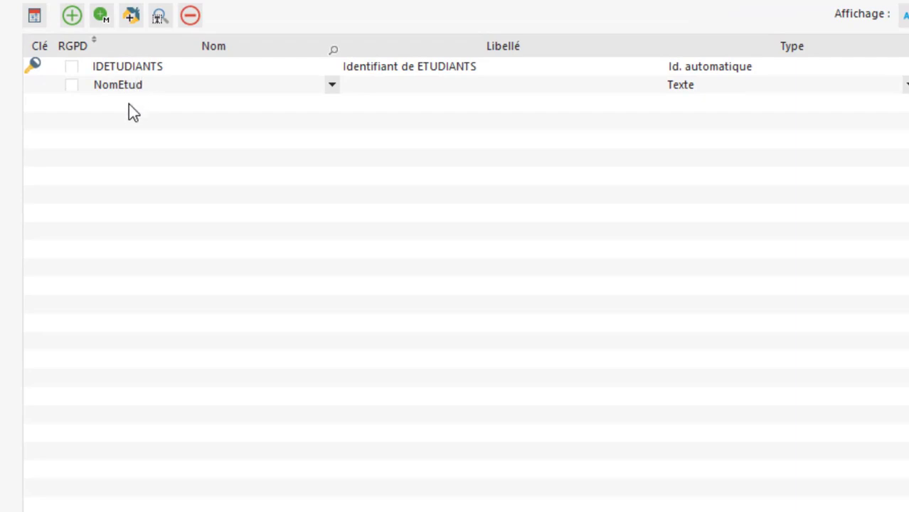
left_click(129, 104)
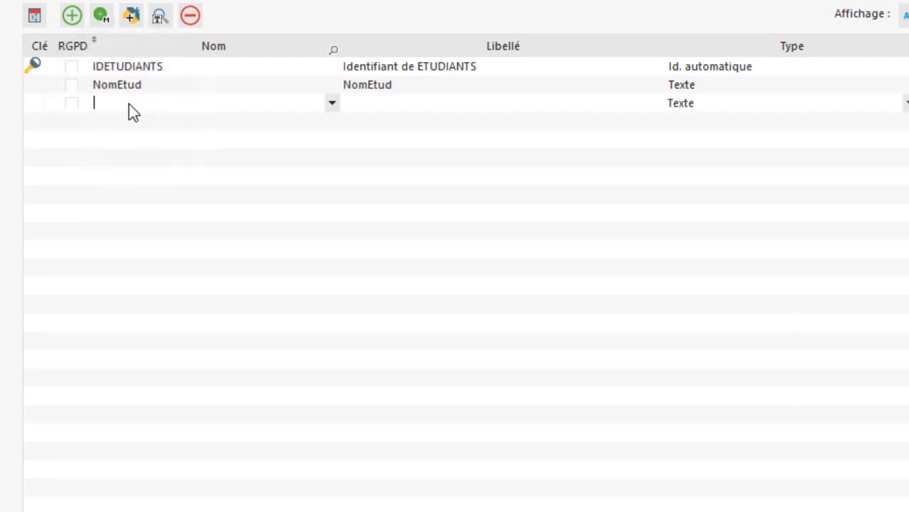
type("PostnomEtud")
left_click(126, 118)
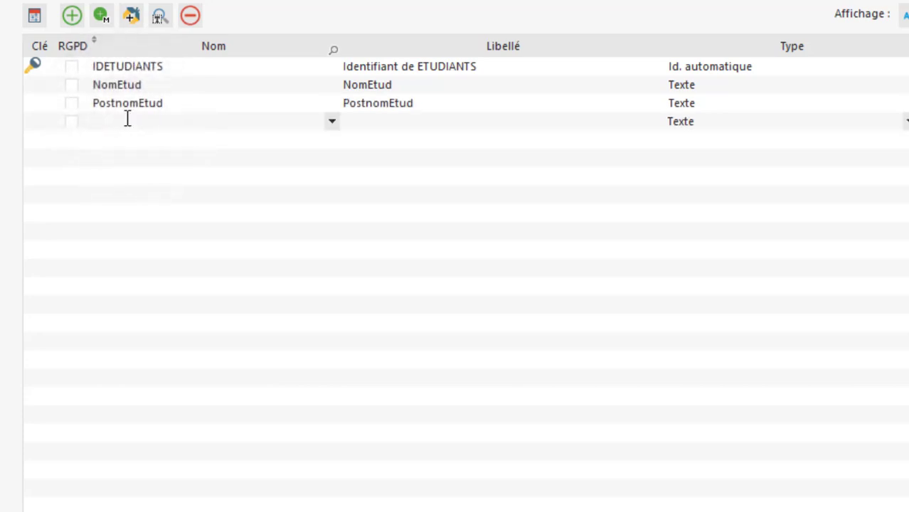
type("PrenomEtud")
Step: Add the text items GenreEtud, Date and LieuNaisEtud to the ETUDIANTS data file
left_click(130, 143)
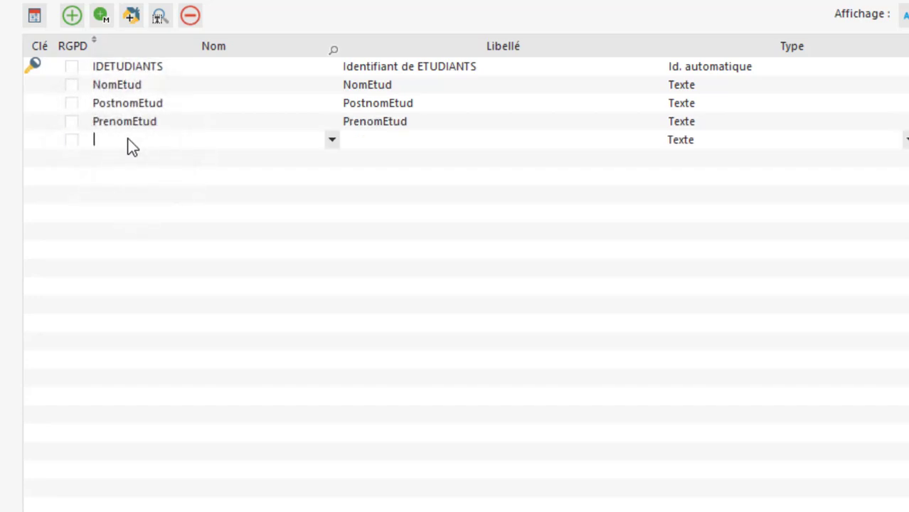
type("GenreEtud")
key("Return")
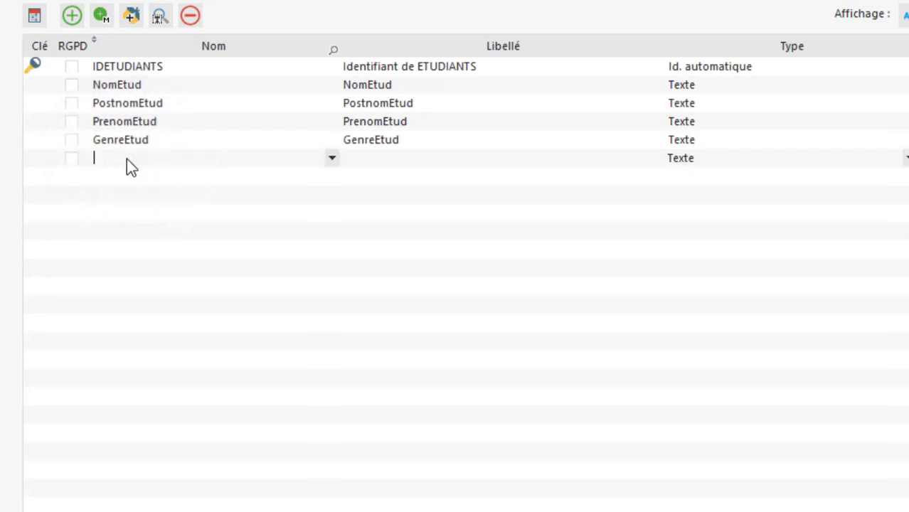
type("Date")
left_click(126, 178)
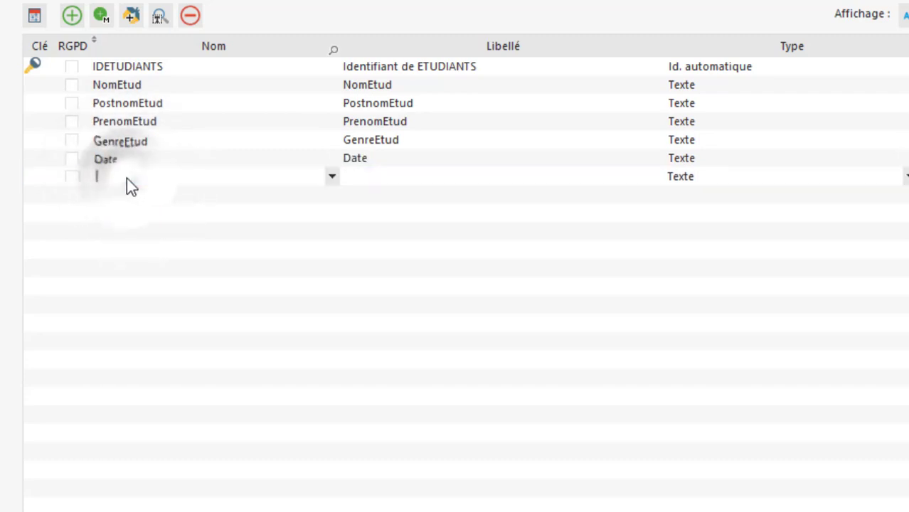
type("LieuNa")
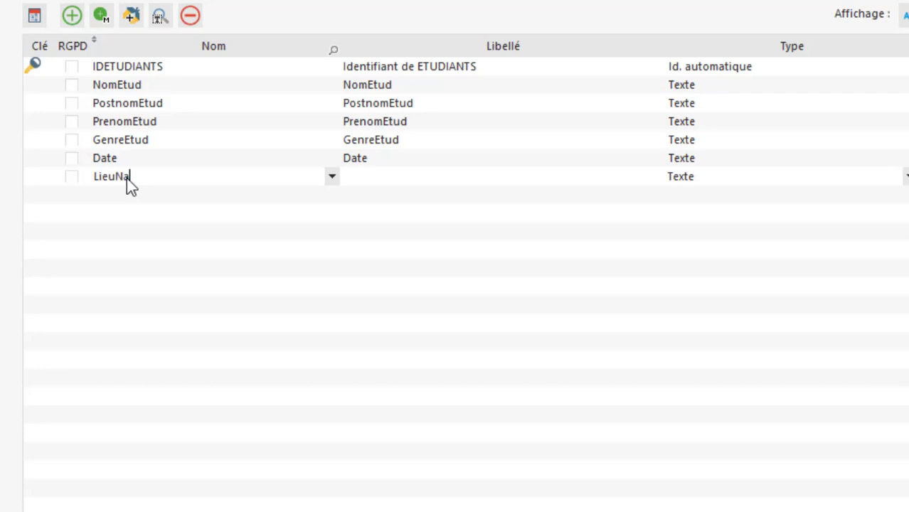
type("isEtud")
Step: Add the text items PromotionEtud and OptionEtud to ETUDIANTS, keeping Option as the caption of the second one
left_click(121, 200)
left_click(122, 198)
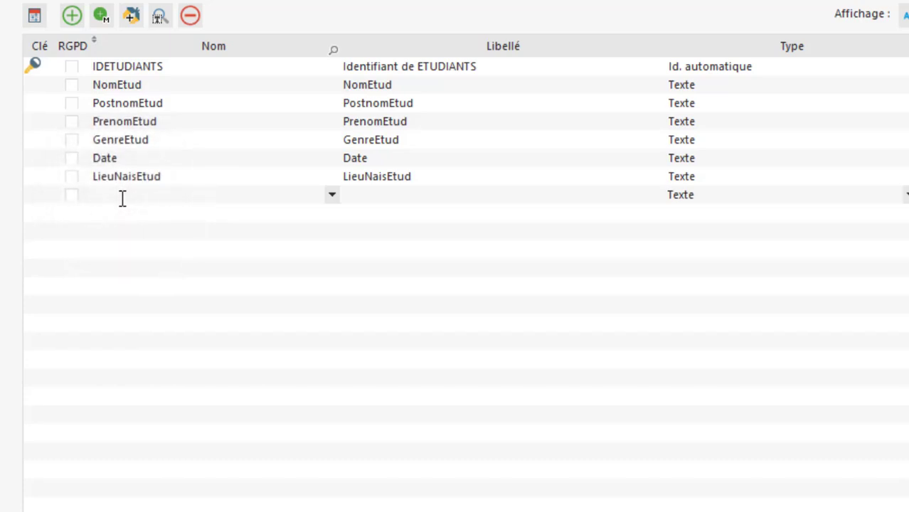
type("PromotionEtud")
left_click(138, 213)
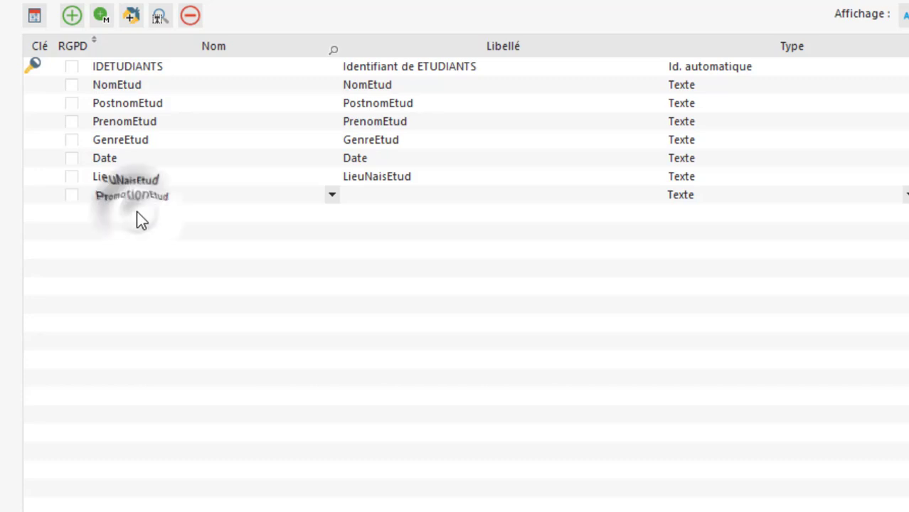
type("Op")
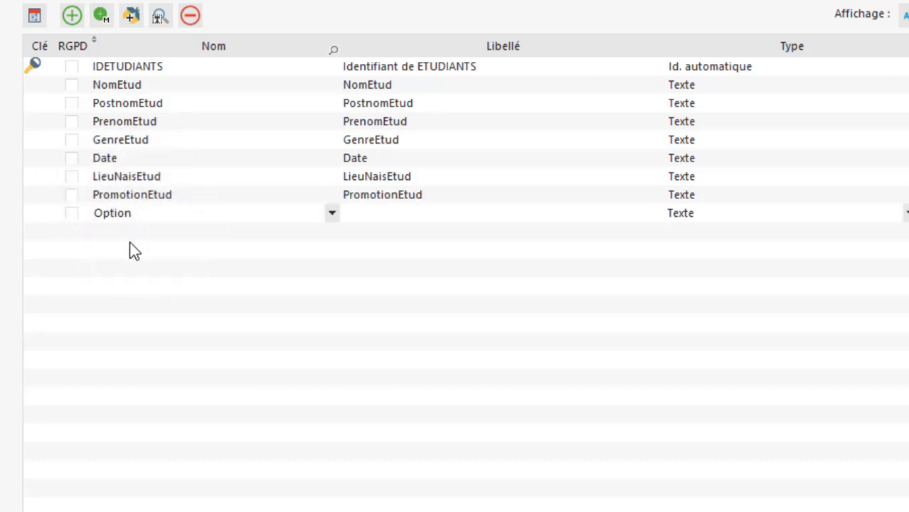
type("tion")
left_click(129, 241)
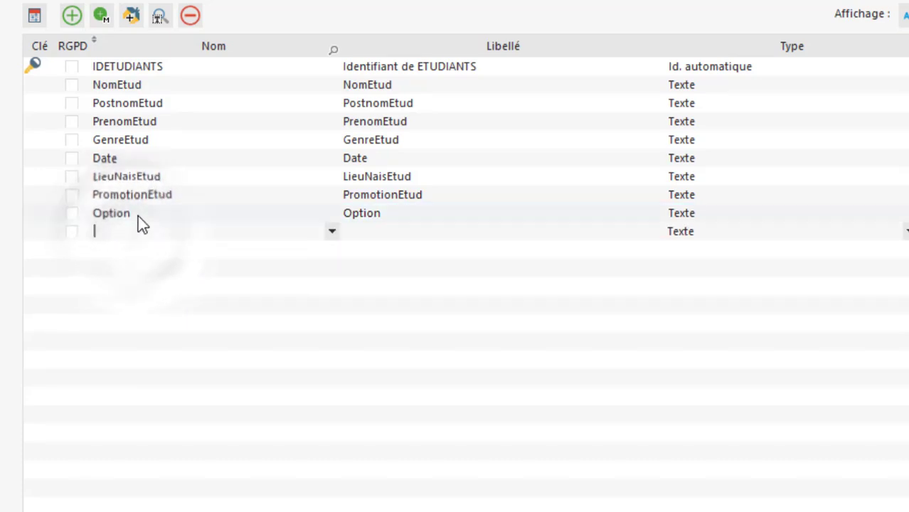
left_click(138, 214)
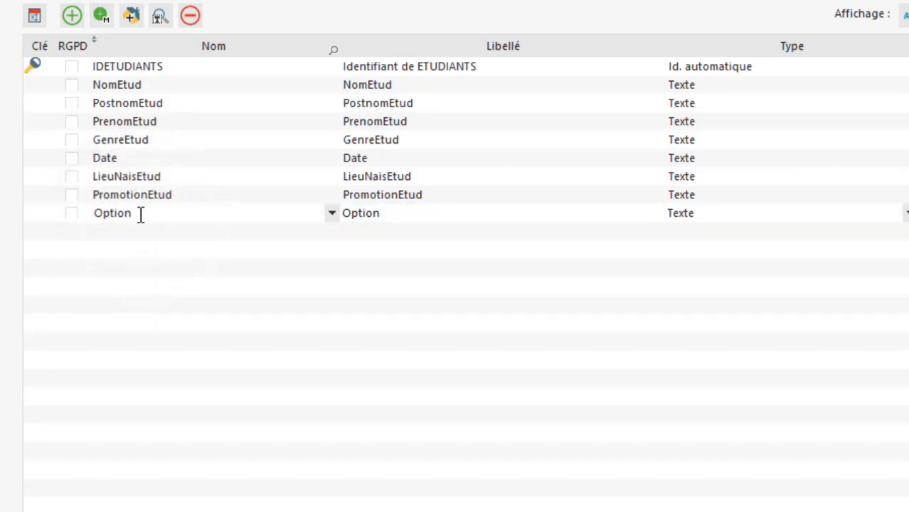
type("Etud")
Step: Add the text items VacationEtud and TelEtud below OptionEtud in the ETUDIANTS data file
left_click(114, 242)
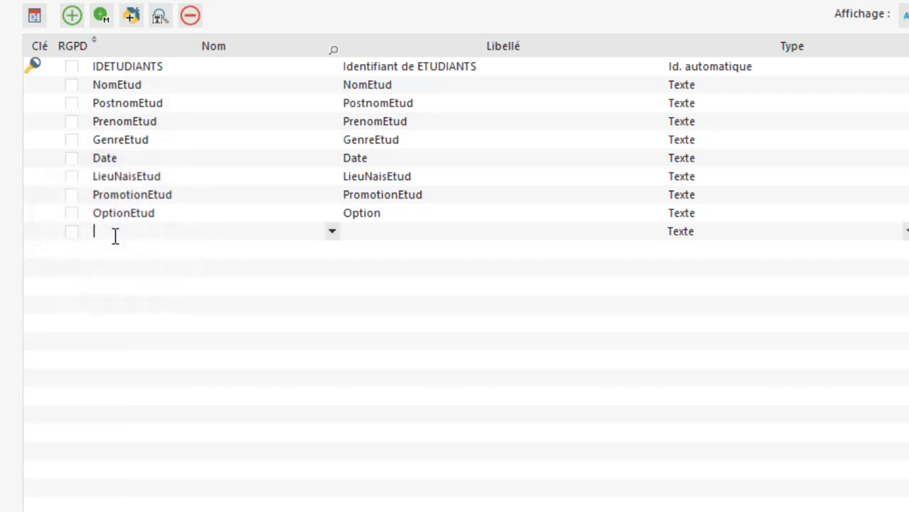
type("VacationEtud")
left_click(114, 252)
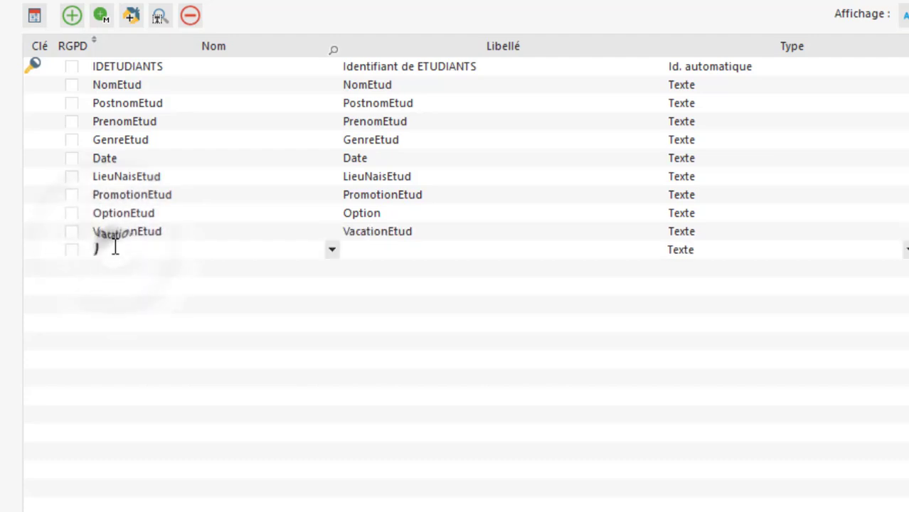
left_click(115, 248)
type("TE")
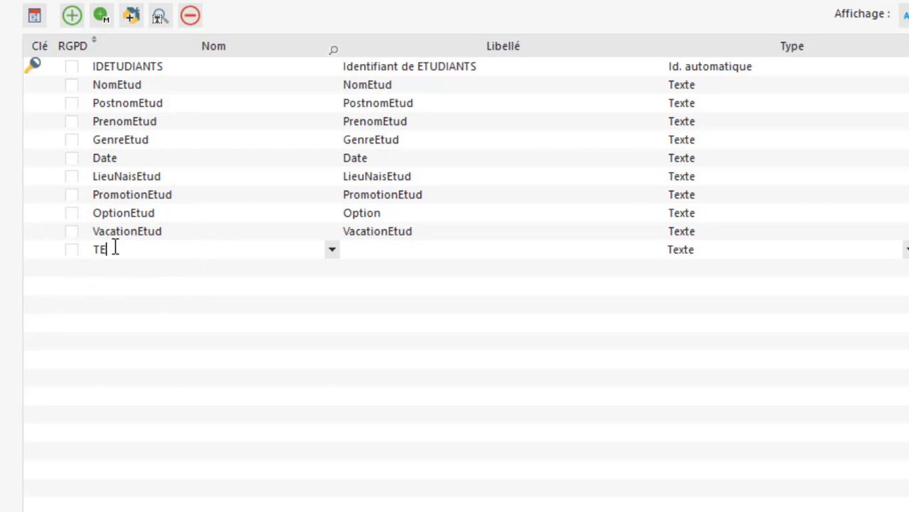
key("BackSpace")
key("BackSpace")
type("TelEtud")
left_click(124, 269)
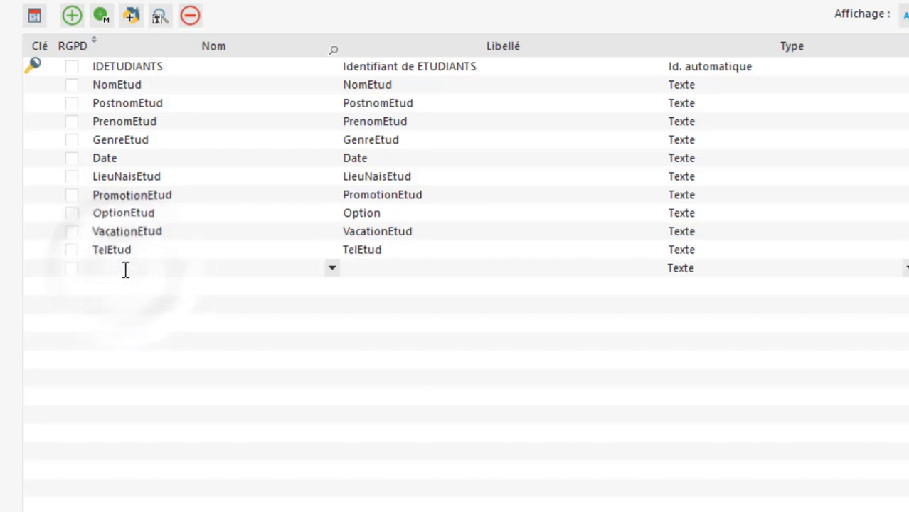
Step: Add the text items EmailEtud and Photo below TelEtud in the ETUDIANTS data file
type("Email")
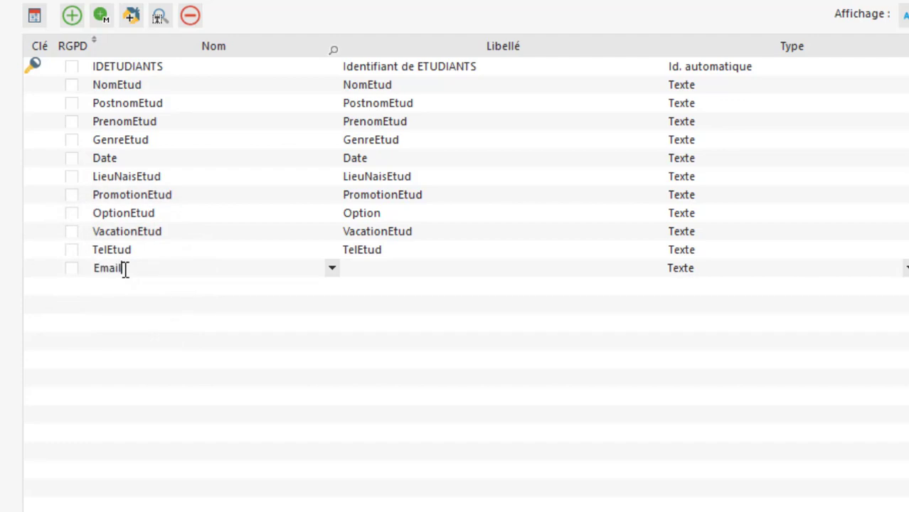
type("Etud")
left_click(114, 288)
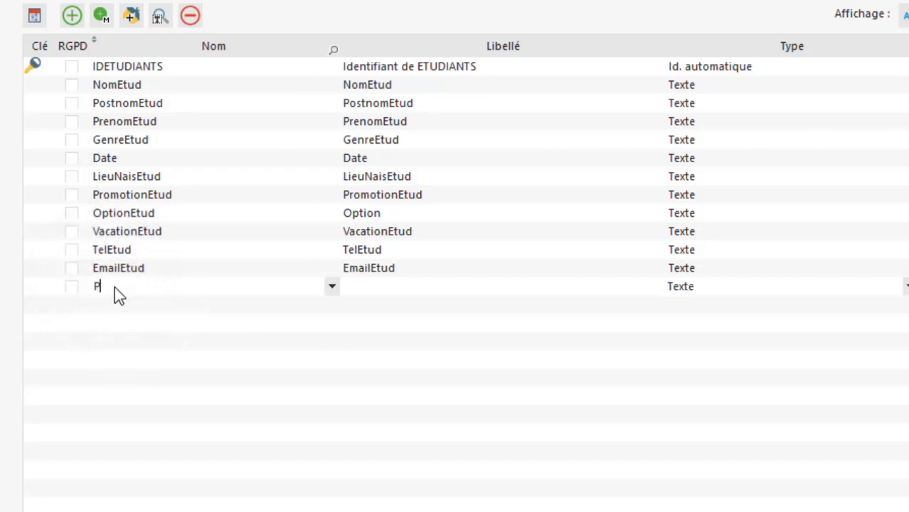
type("Photo")
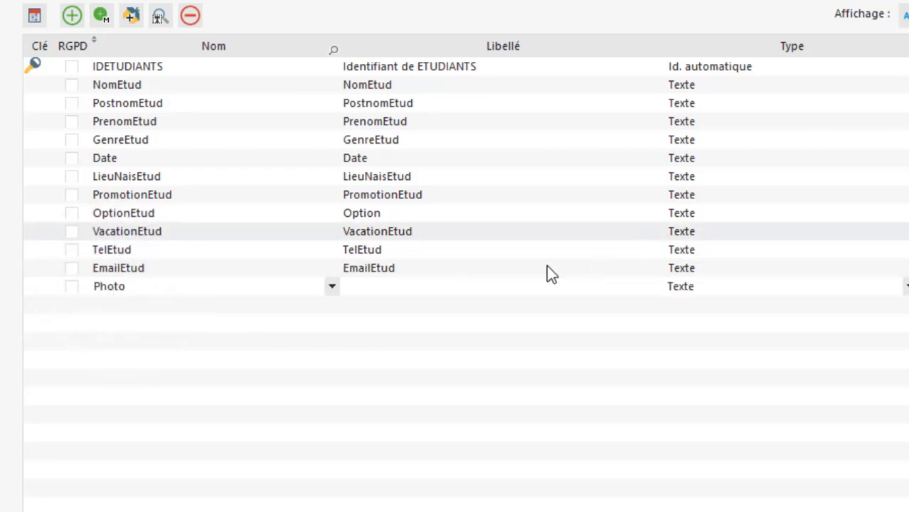
left_click(527, 272)
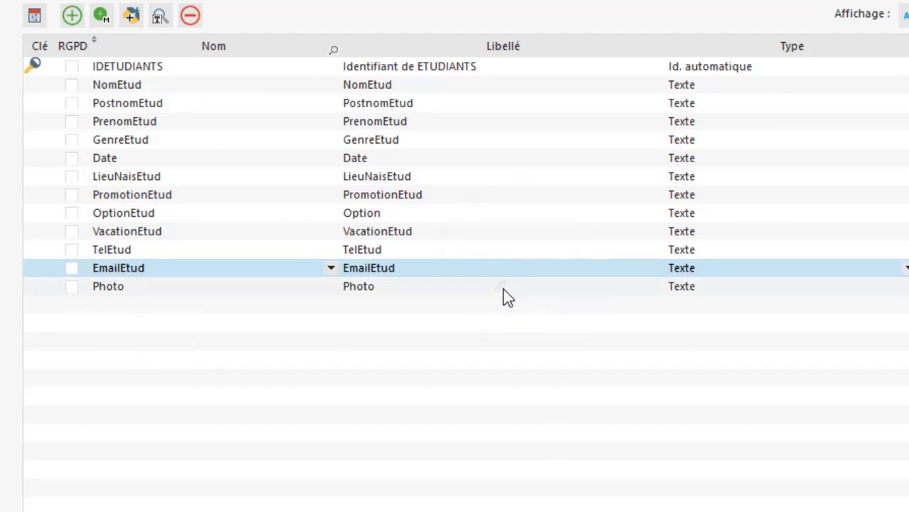
double_click(503, 289)
left_click(503, 289)
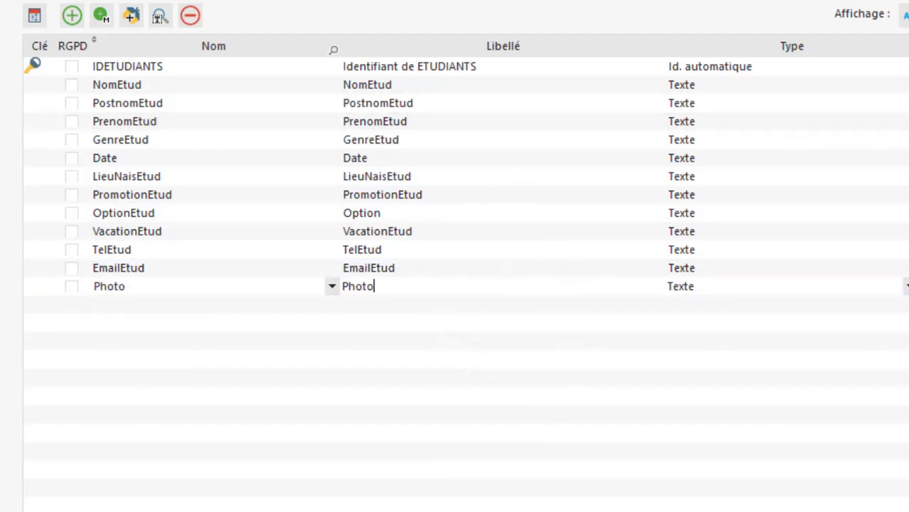
Step: Shorten the caption of the IDETUDIANTS item to Id
left_click(522, 62)
left_click(522, 63)
left_click_drag(523, 62, 507, 53)
key("BackSpace")
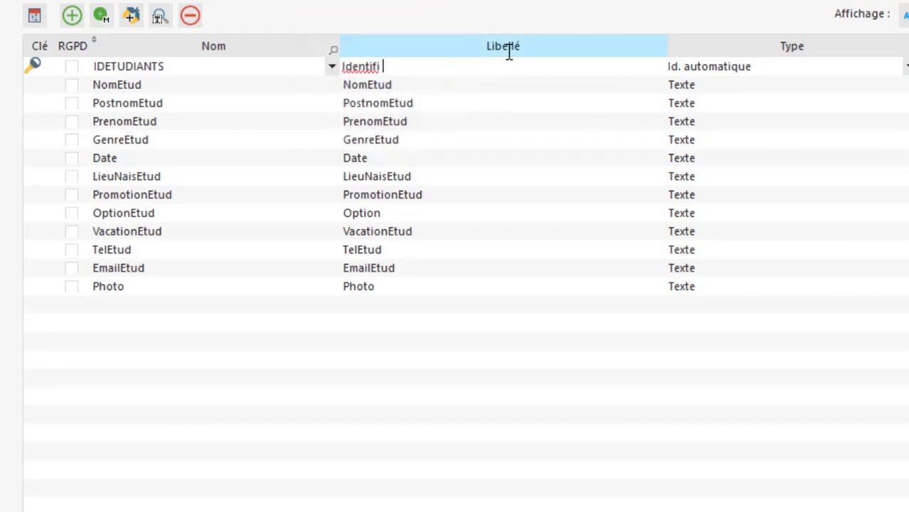
key("BackSpace")
key("BackSpace")
key("BackSpace")
key("BackSpace")
key("BackSpace")
key("BackSpace")
Step: Shorten the caption of the NomEtud item to Nom
left_click(508, 84)
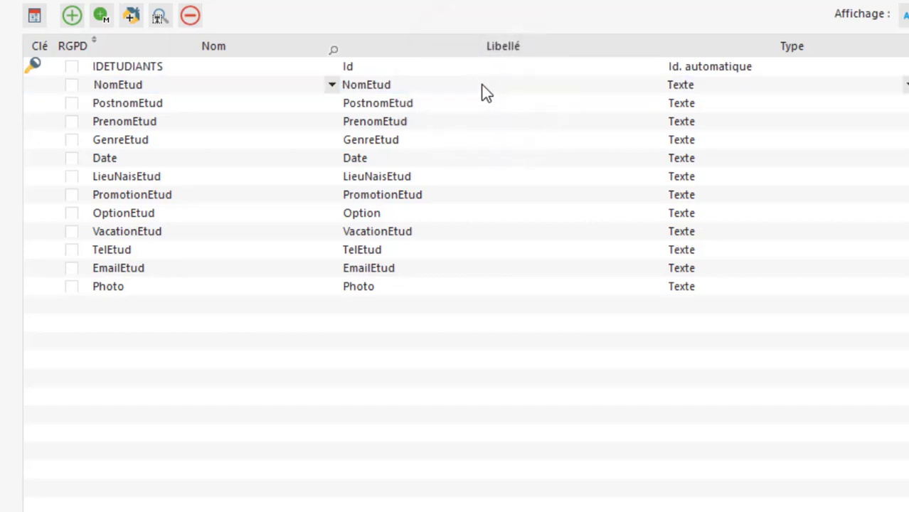
key("BackSpace")
key("BackSpace")
key("BackSpace")
key("BackSpace")
key("Return")
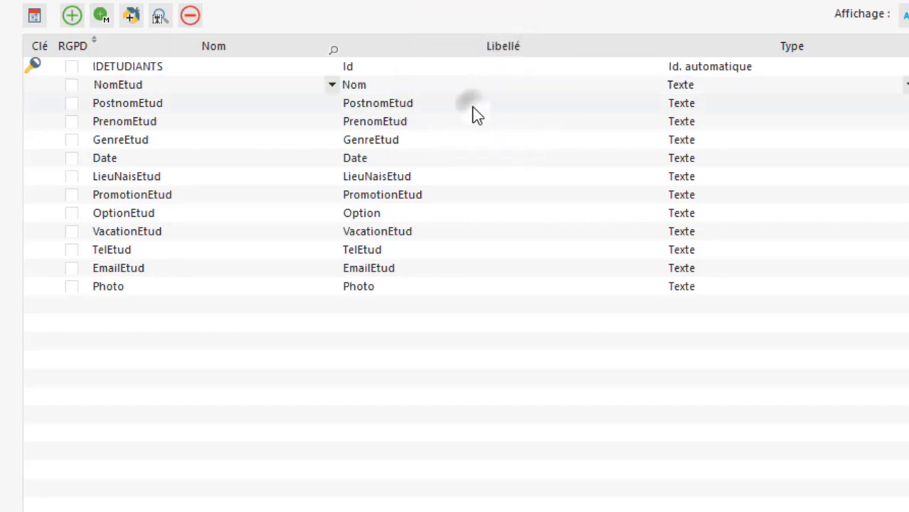
Step: Shorten the caption of the PostnomEtud item to Postnom
left_click(473, 110)
left_click(475, 107)
key("BackSpace")
key("BackSpace")
key("BackSpace")
key("BackSpace")
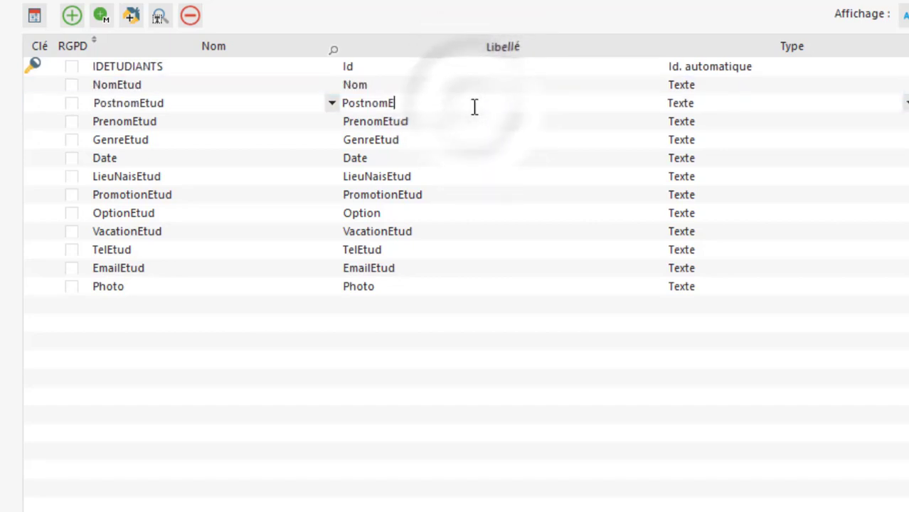
Step: Change the caption of the PrenomEtud item to Prénom, taking the accented spelling from the spell-check suggestions
left_click(449, 120)
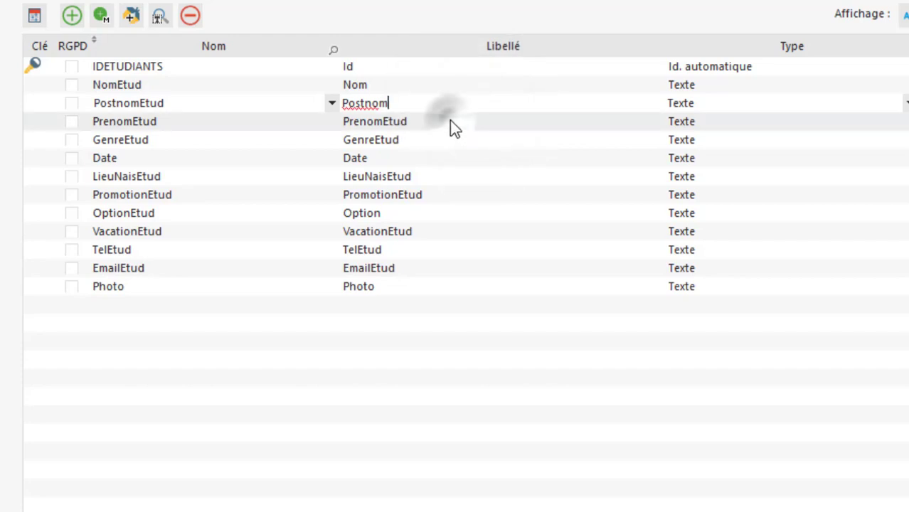
left_click(451, 120)
key("BackSpace")
key("BackSpace")
key("BackSpace")
key("BackSpace")
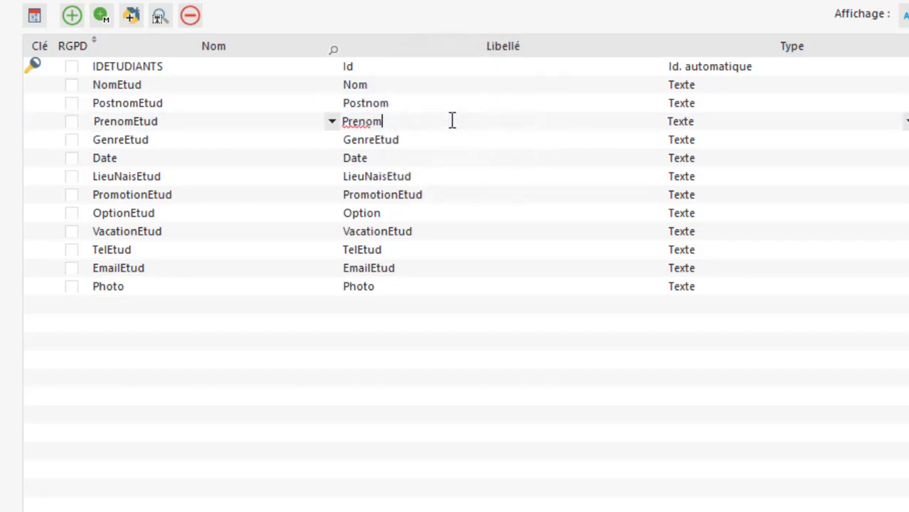
right_click(365, 127)
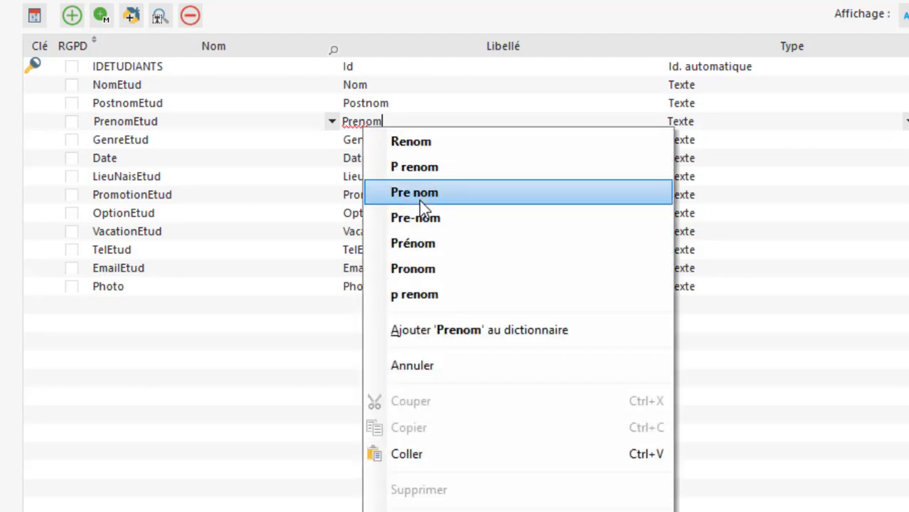
left_click(416, 243)
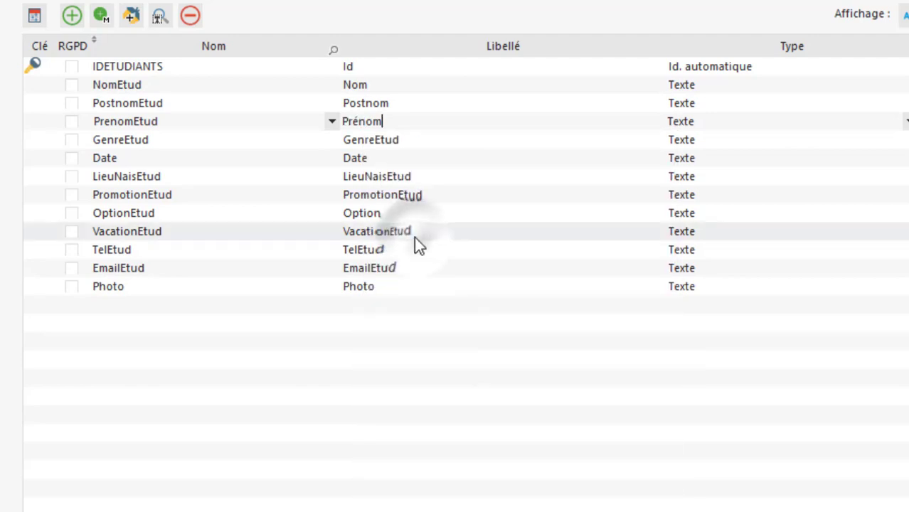
Step: Shorten the caption of the GenreEtud item to Genre
left_click(406, 138)
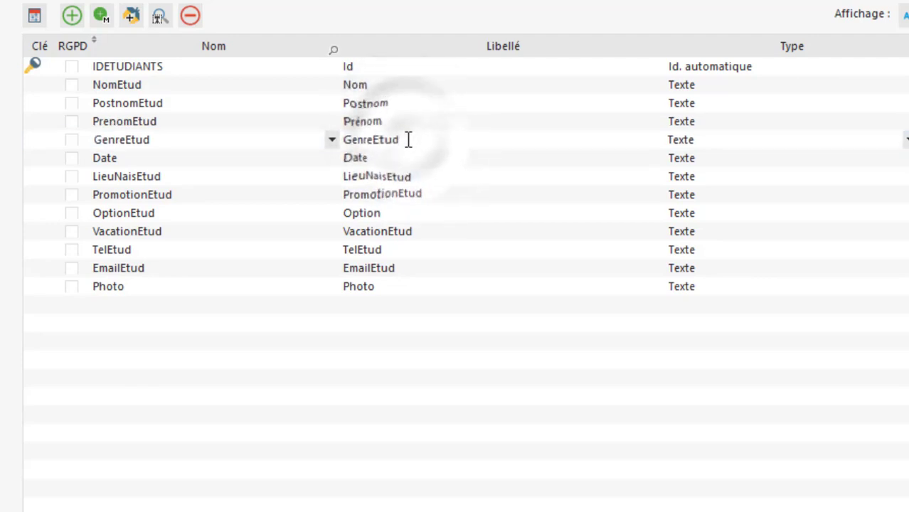
key("BackSpace")
key("BackSpace")
key("BackSpace")
key("BackSpace")
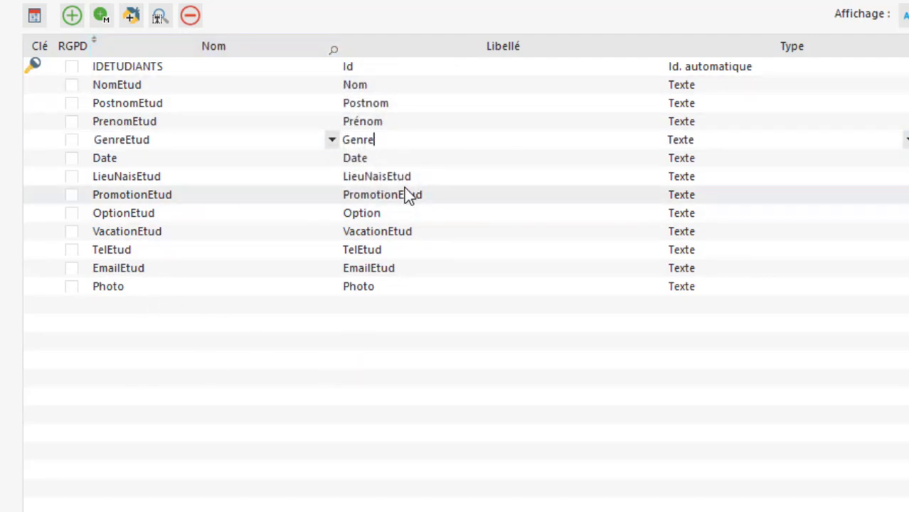
Step: Change the caption of the LieuNaisEtud item to "Lieu de naissance"
left_click(420, 177)
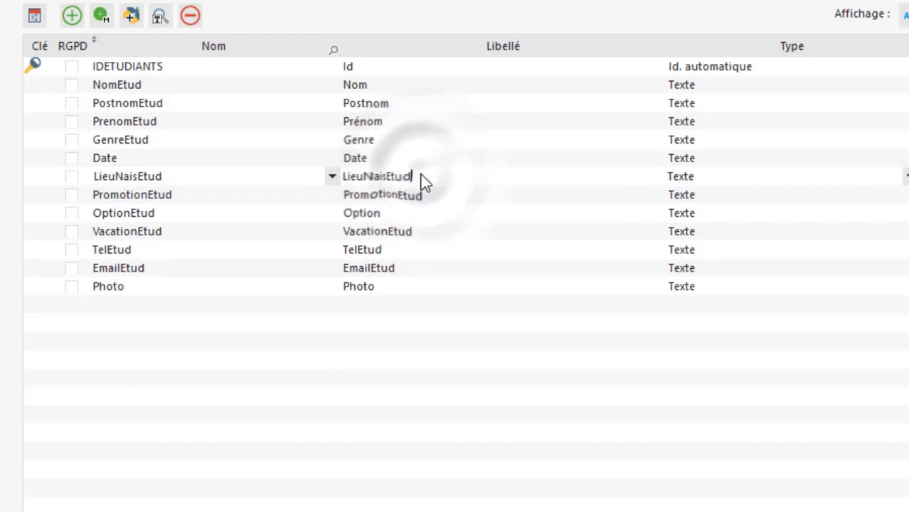
key("BackSpace")
key("BackSpace")
key("BackSpace")
key("BackSpace")
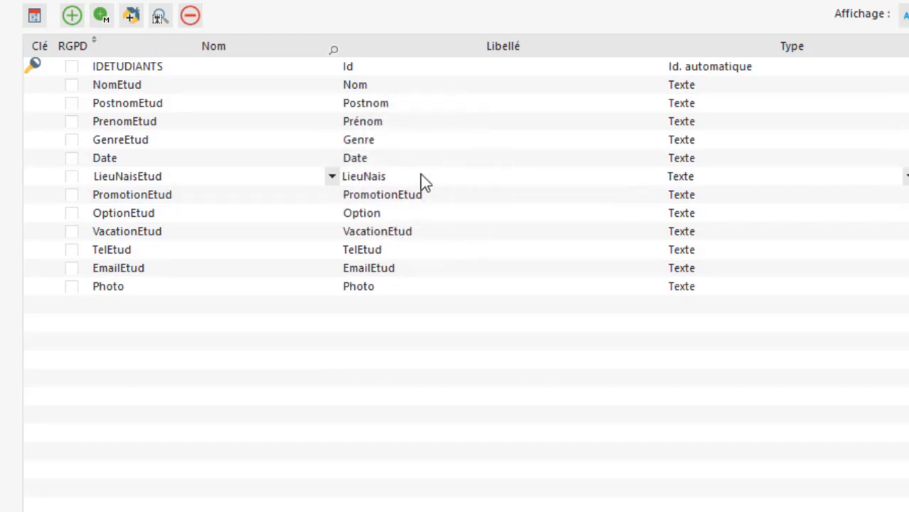
key("BackSpace")
key("BackSpace")
key("BackSpace")
key("BackSpace")
type("naisd")
key("BackSpace")
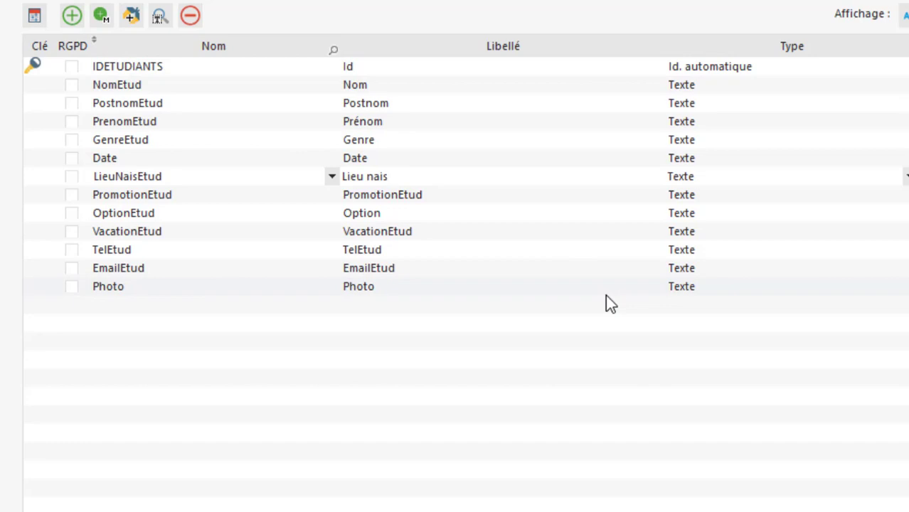
type("saire")
key("BackSpace")
key("BackSpace")
key("BackSpace")
key("BackSpace")
key("BackSpace")
key("BackSpace")
key("BackSpace")
type("de naissance")
Step: Shorten the caption of the PromotionEtud item to Promotion
left_click(447, 200)
left_click(448, 199)
key("BackSpace")
key("BackSpace")
key("BackSpace")
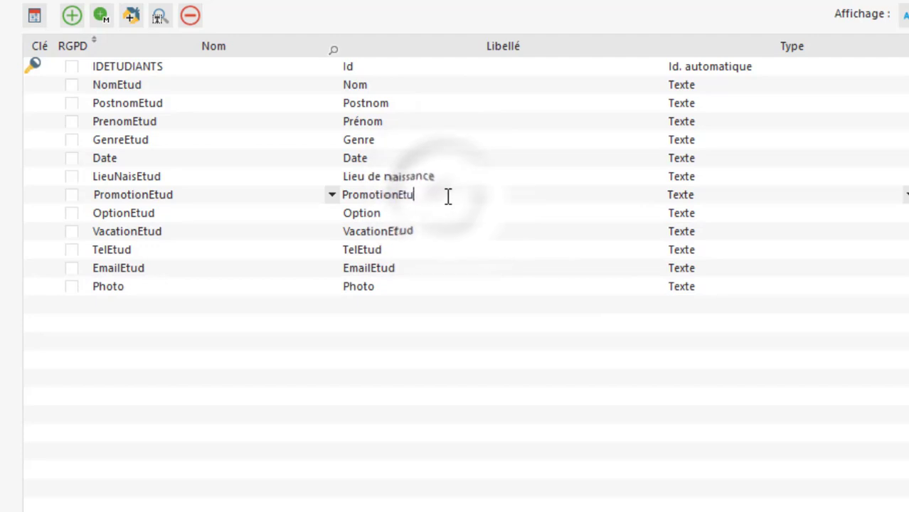
key("BackSpace")
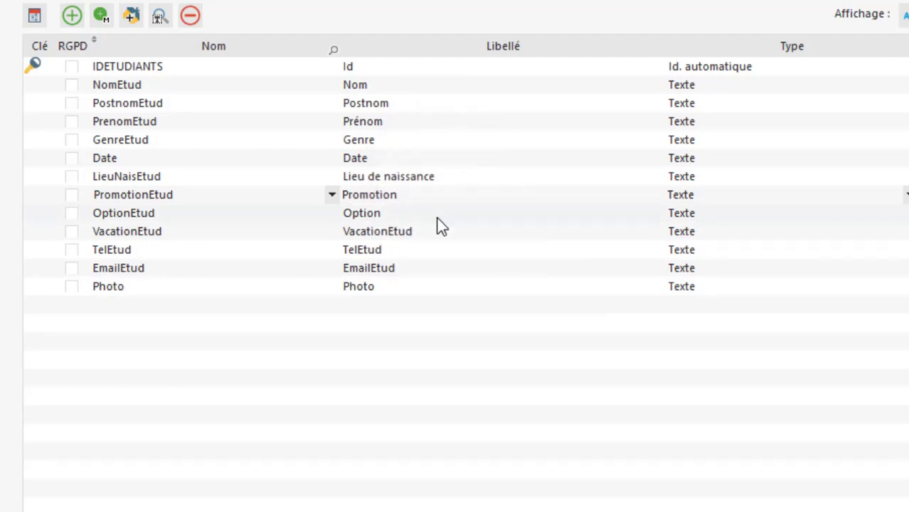
Step: Shorten the caption of the VacationEtud item to Vacation
left_click(428, 238)
left_click(427, 237)
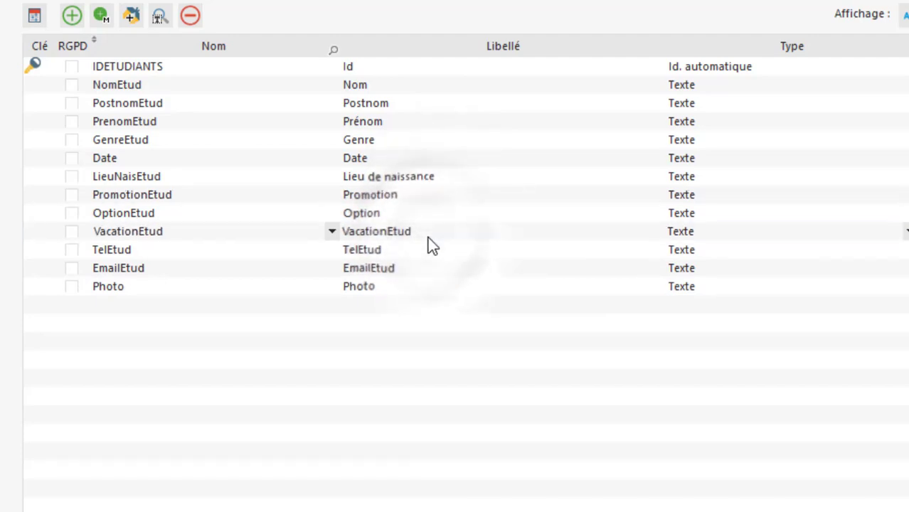
key("BackSpace")
key("BackSpace")
key("BackSpace")
key("BackSpace")
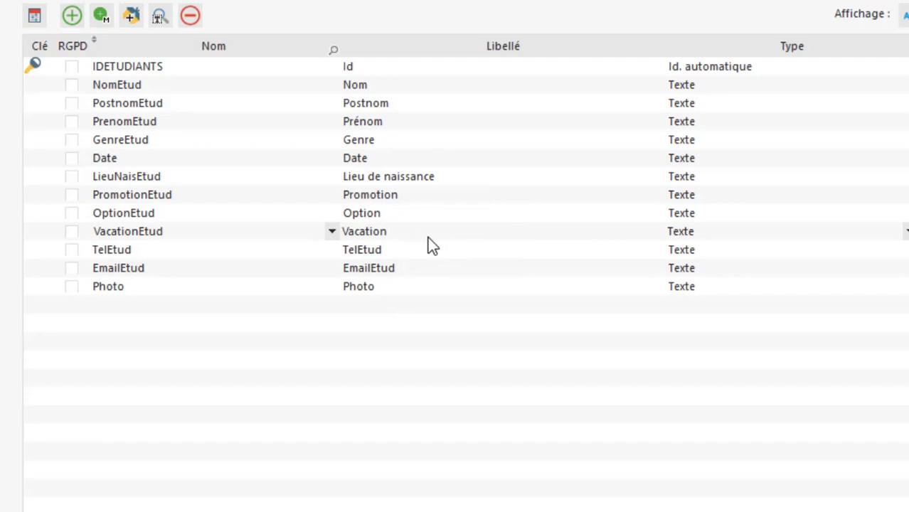
Step: Replace the caption of the TelEtud item with Téléphone
left_click(409, 253)
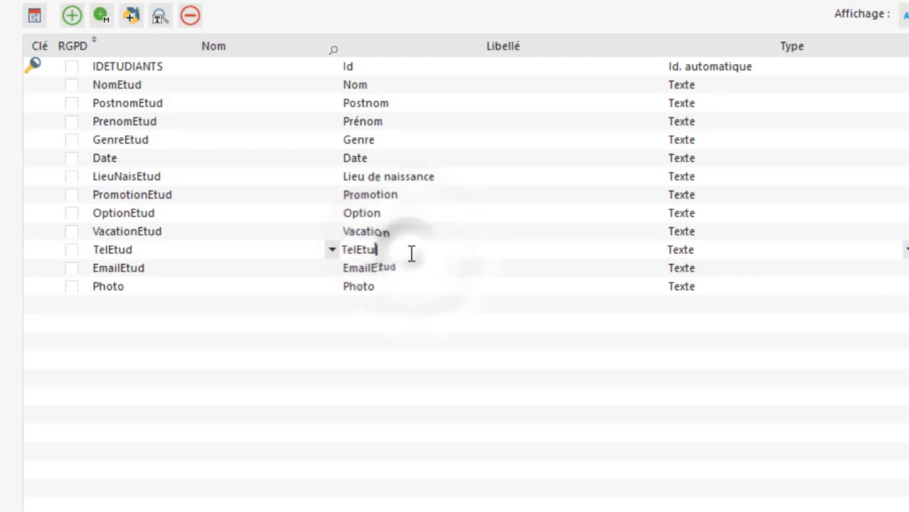
key("BackSpace")
key("BackSpace")
key("BackSpace")
key("BackSpace")
key("BackSpace")
key("BackSpace")
key("BackSpace")
type("T")
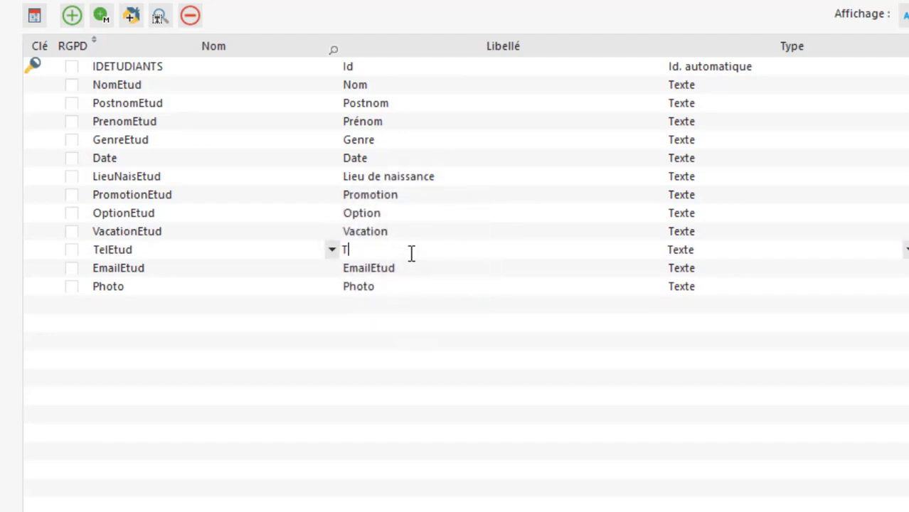
type("éléphone")
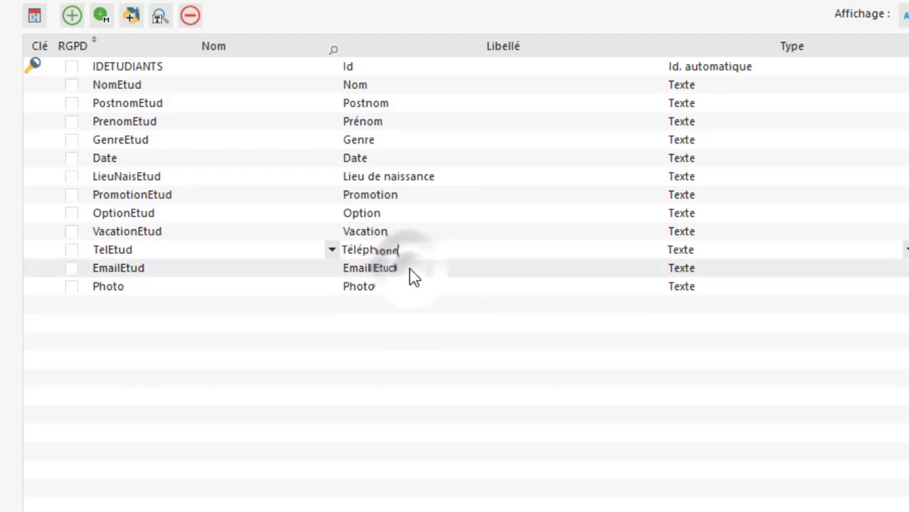
Step: Shorten the caption of the EmailEtud item to Email, applying none of the spelling suggestions
key("Down")
key("BackSpace")
key("BackSpace")
key("BackSpace")
key("BackSpace")
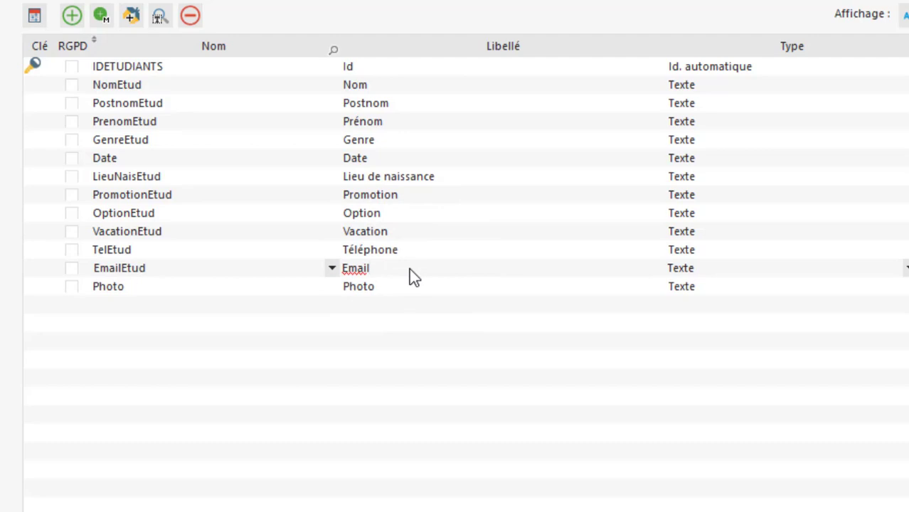
right_click(362, 267)
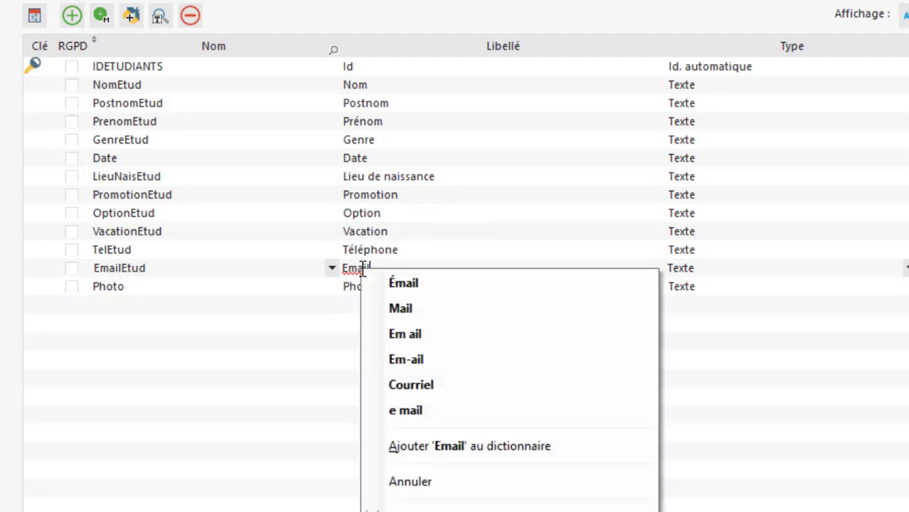
left_click(450, 192)
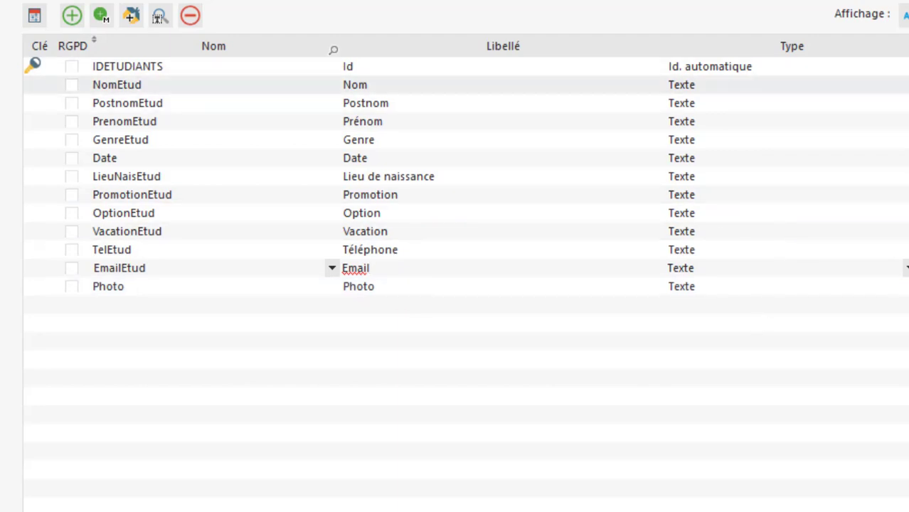
left_click(816, 96)
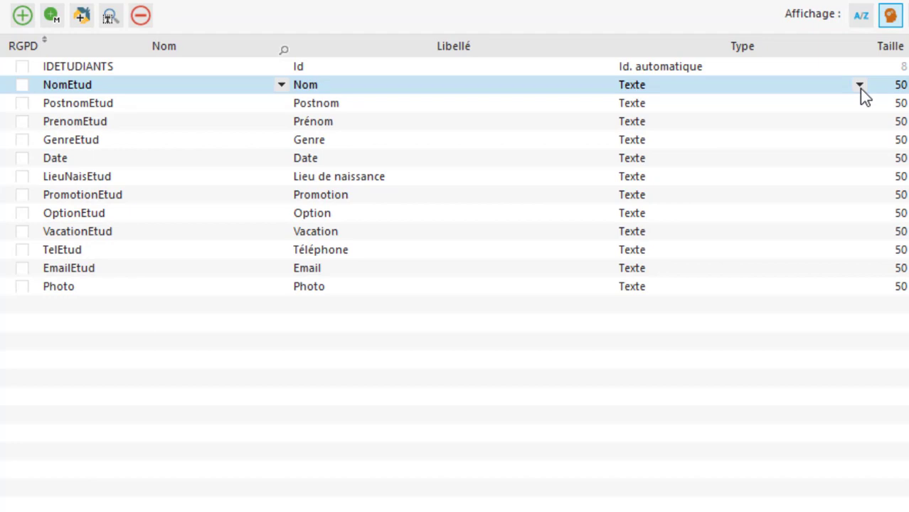
Step: Change the type of the IDETUDIANTS item to Texte
left_click(816, 64)
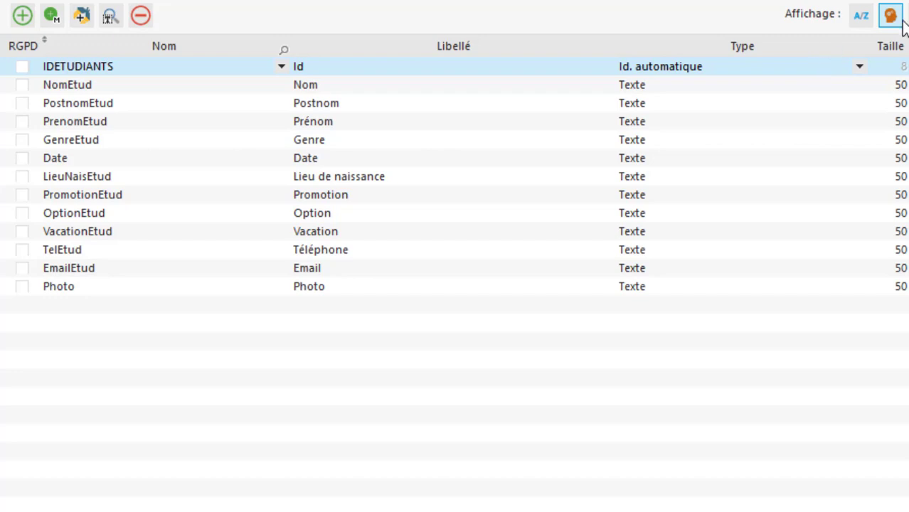
left_click(859, 67)
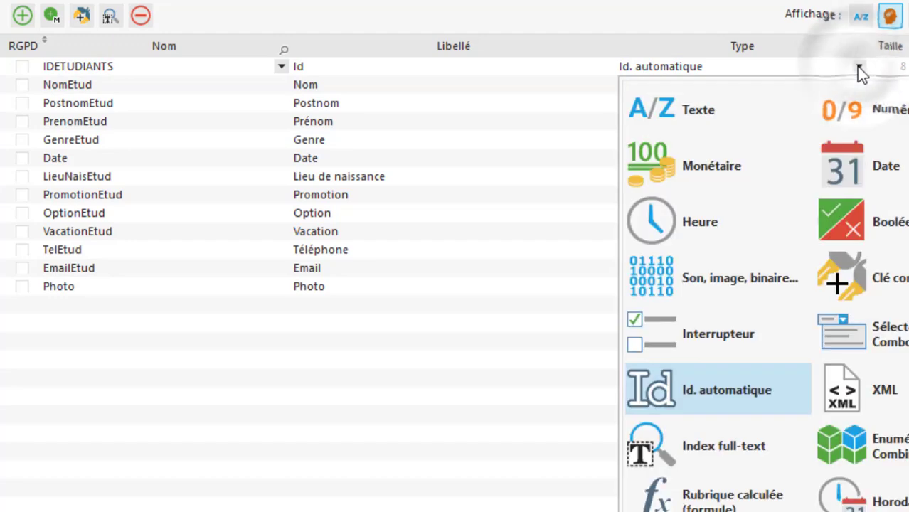
left_click(747, 109)
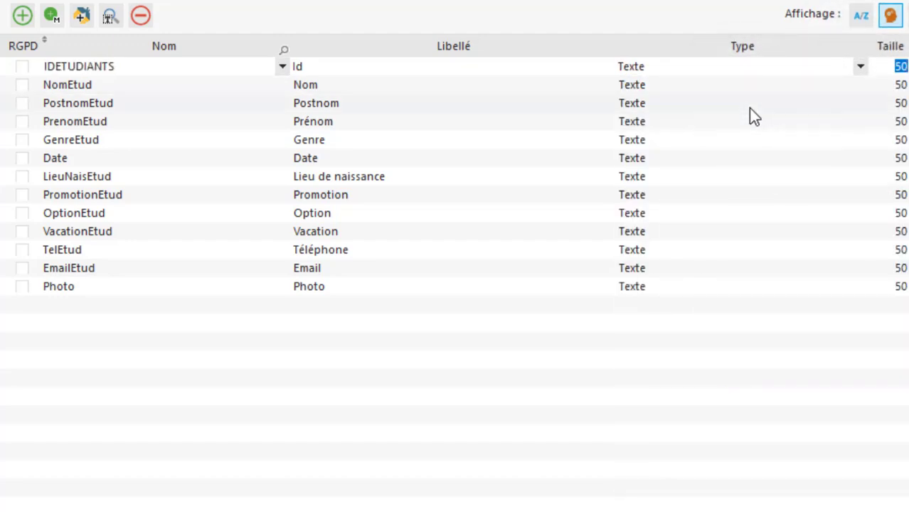
left_click(797, 72)
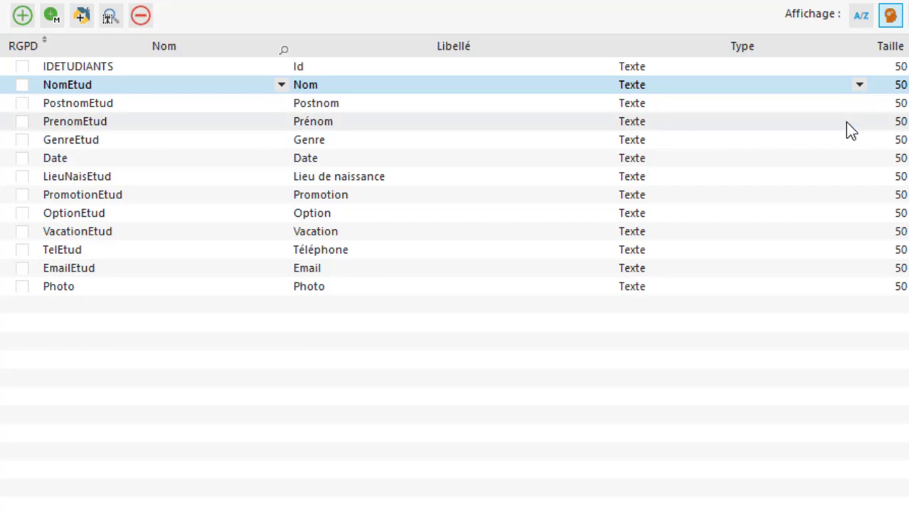
Step: Change the type of the Date item in ETUDIANTS to Date
left_click(839, 163)
left_click(859, 159)
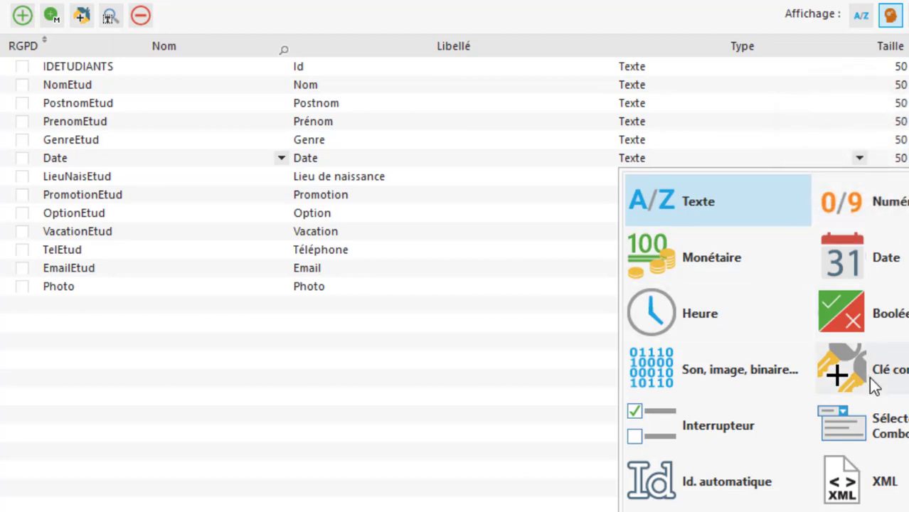
left_click(860, 255)
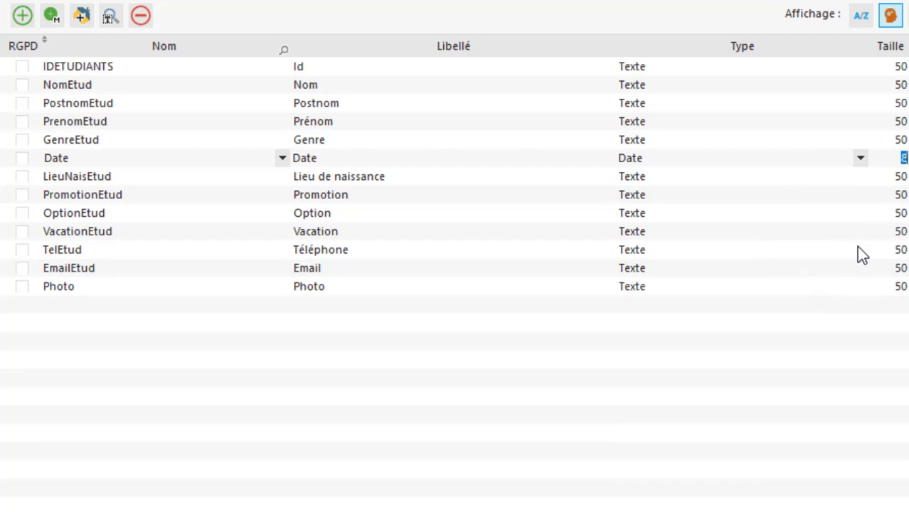
Step: Change the type of the Photo item in ETUDIANTS to Son, image, binaire..
left_click(819, 292)
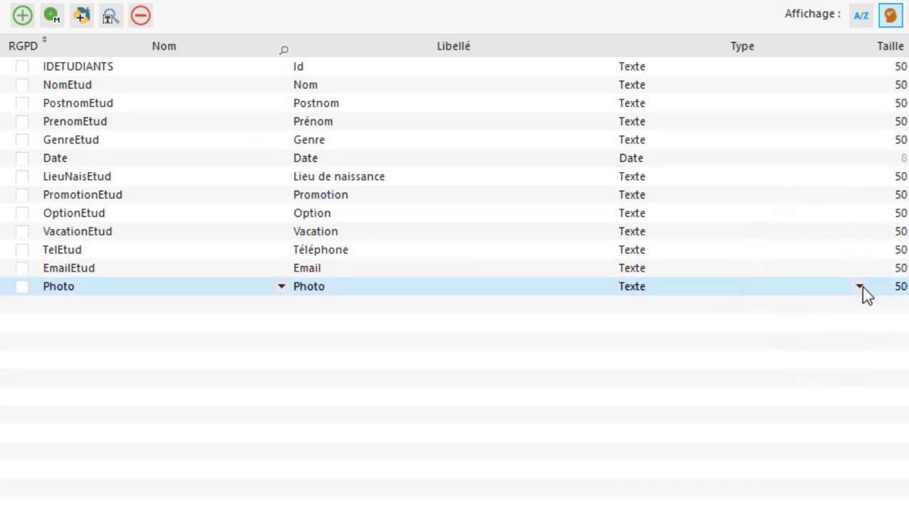
left_click(860, 287)
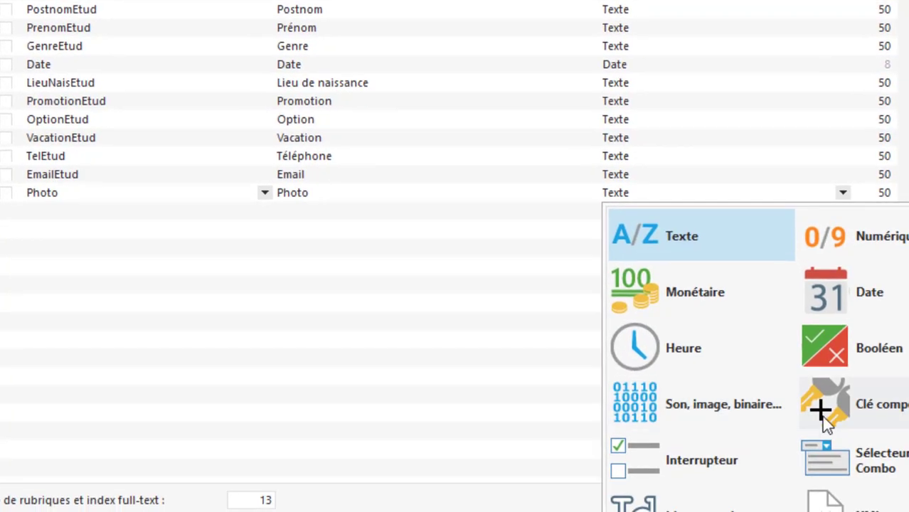
left_click(730, 407)
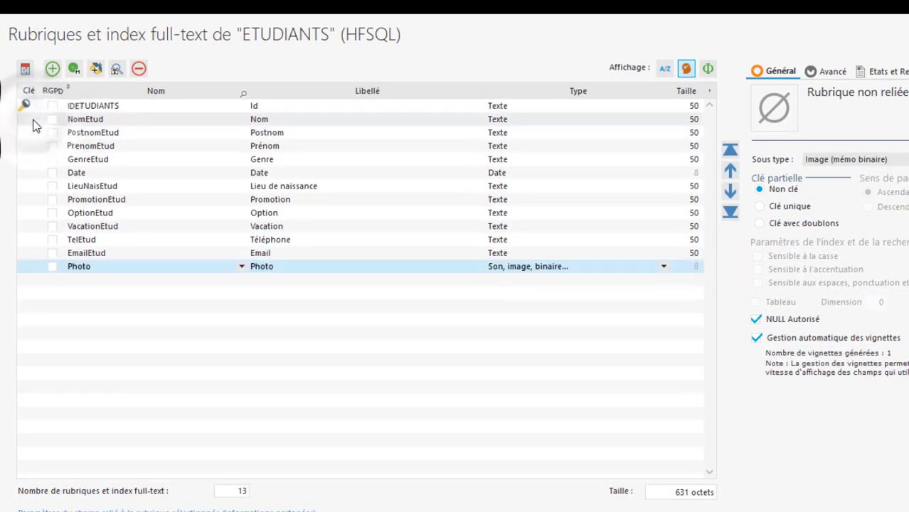
Step: Define the NomEtud and PostnomEtud items as keys with duplicates (Clé avec doublons) and validate the ETUDIANTS items
left_click(32, 118)
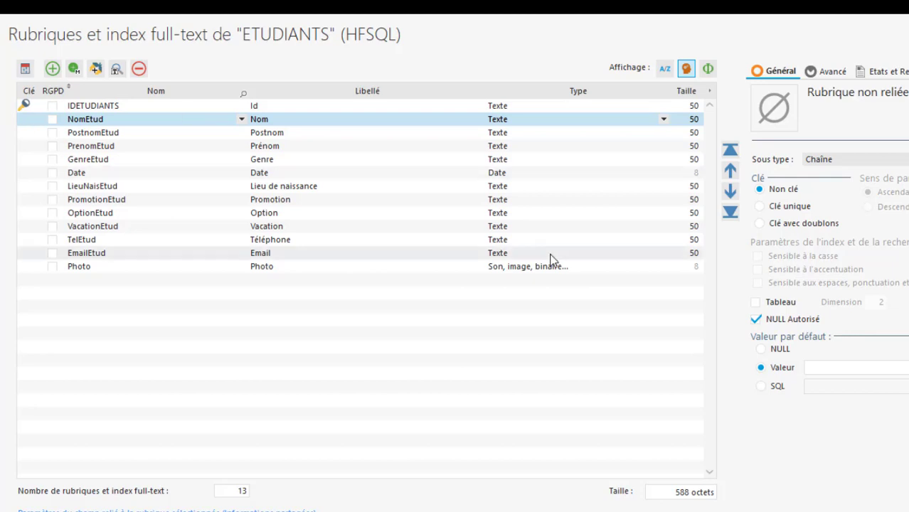
left_click(758, 224)
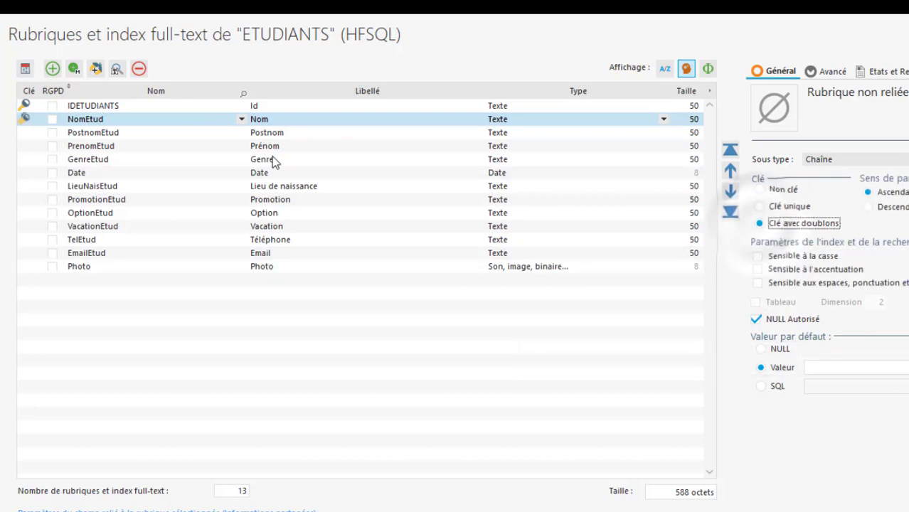
left_click(115, 133)
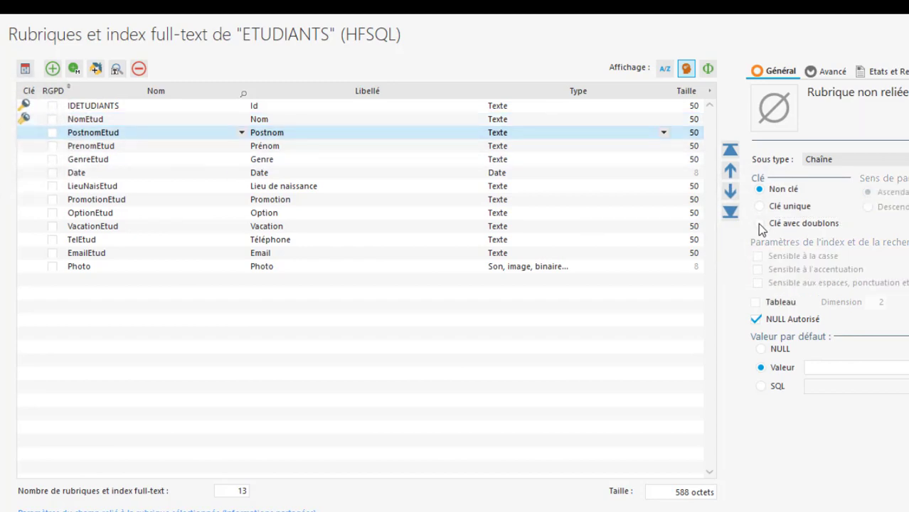
left_click(759, 223)
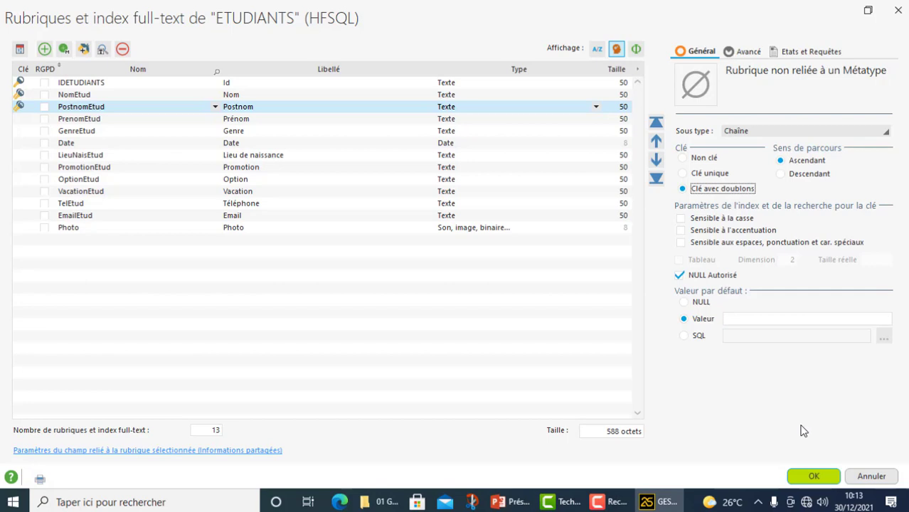
left_click(813, 476)
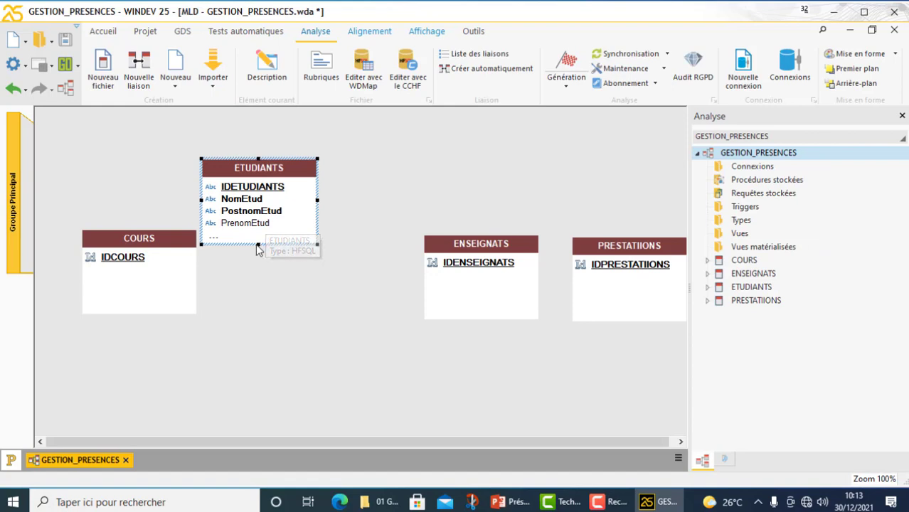
Step: Lengthen the ETUDIANTS file to fit all its items and move it to the upper-left of the diagram, shifting COURS out of the way
left_click_drag(258, 244, 259, 320)
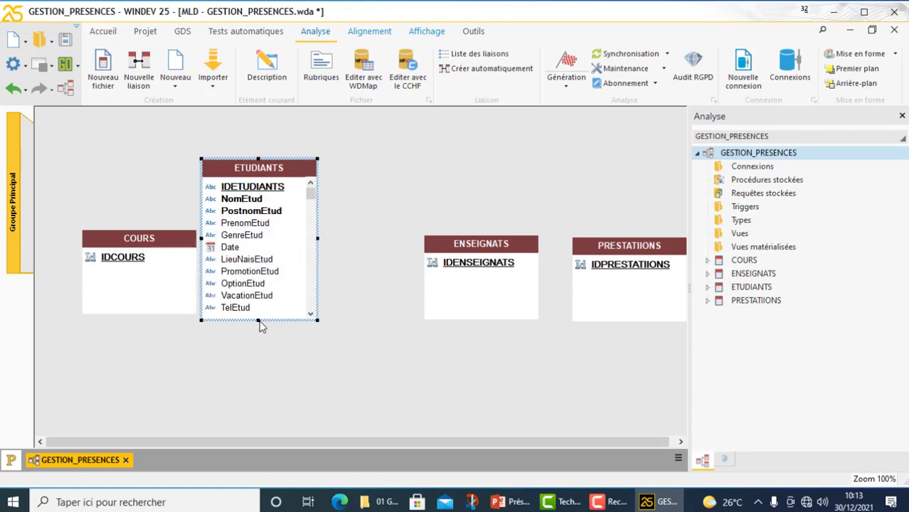
left_click_drag(258, 321, 259, 324)
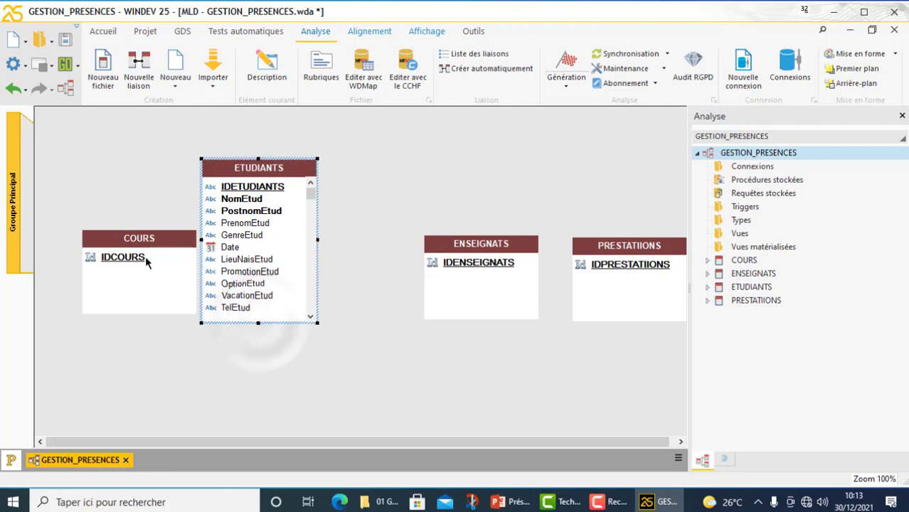
left_click_drag(134, 239, 385, 146)
left_click_drag(292, 165, 164, 140)
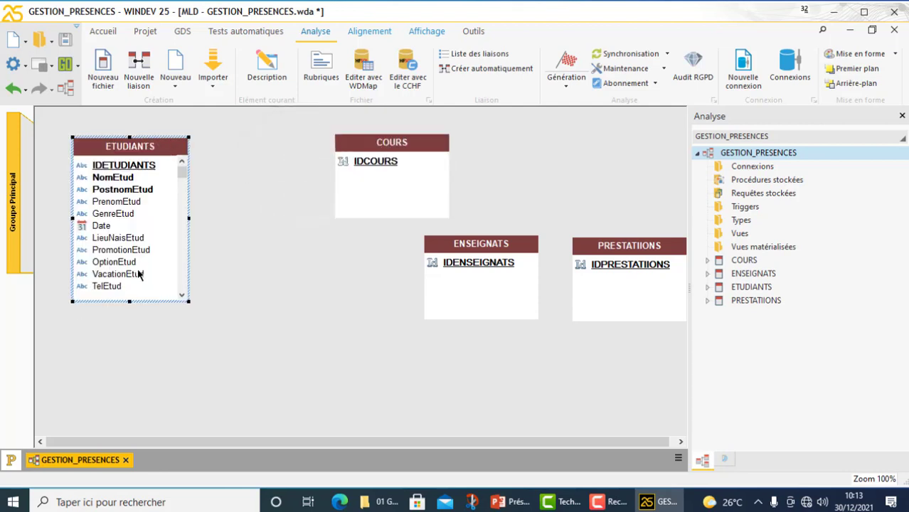
left_click_drag(129, 302, 130, 332)
Step: Arrange the COURS, PRESTATIIONS and ENSEIGNATS files side by side to the right of ETUDIANTS in the diagram
left_click_drag(401, 145, 340, 175)
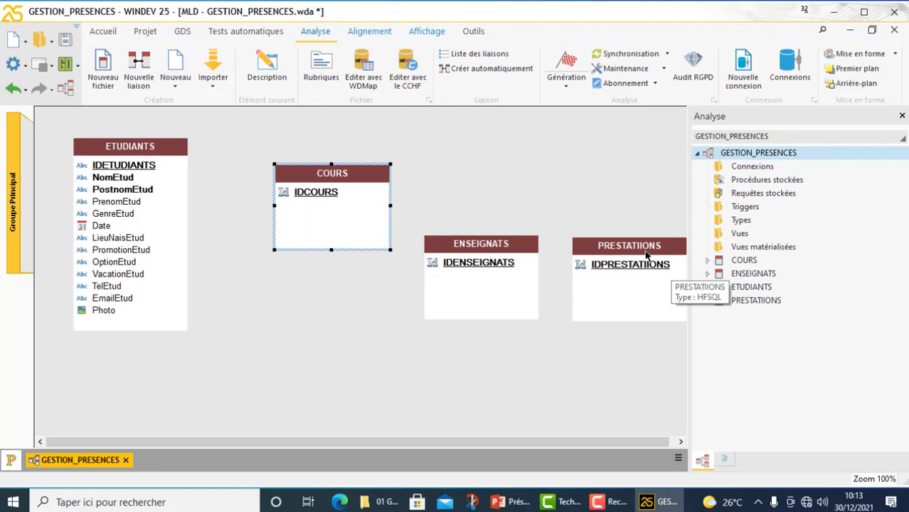
left_click_drag(679, 281, 482, 153)
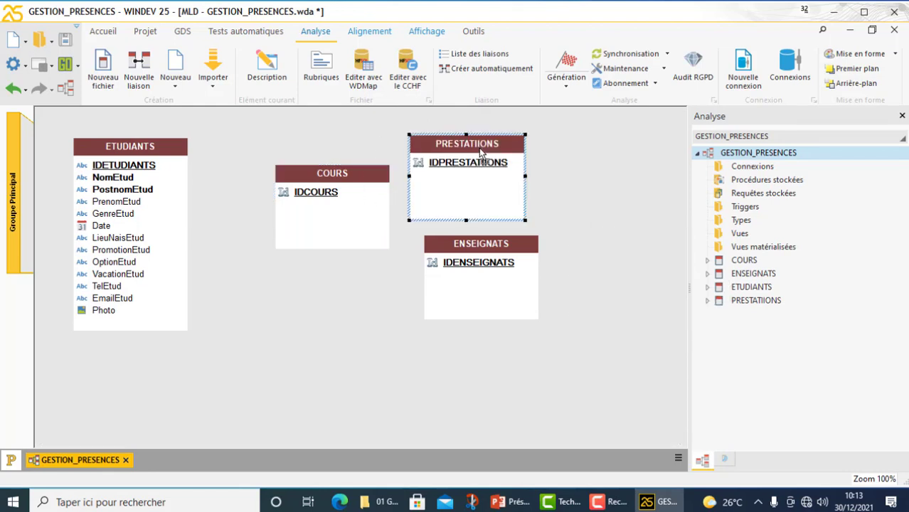
left_click(461, 261)
left_click_drag(585, 188, 599, 178)
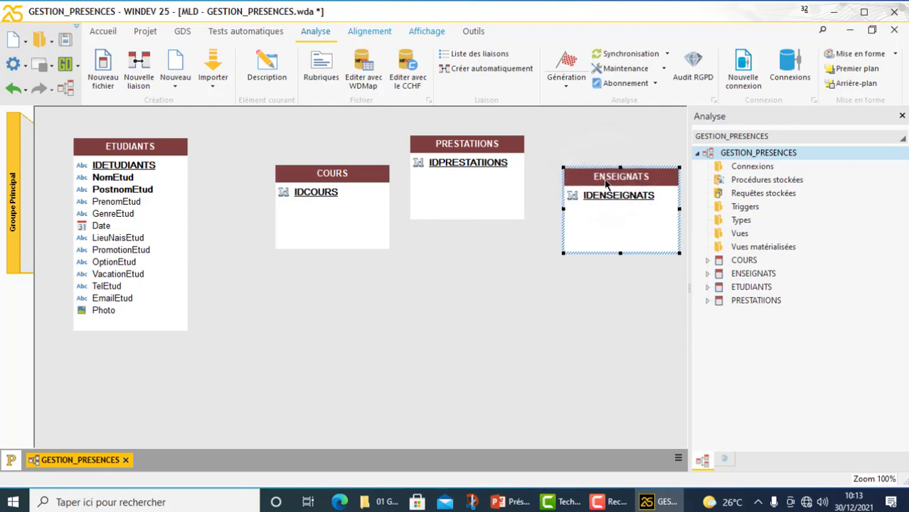
Step: Open the item description of the ENSEIGNATS file and add the text items NomEns and PostonEns
double_click(606, 179)
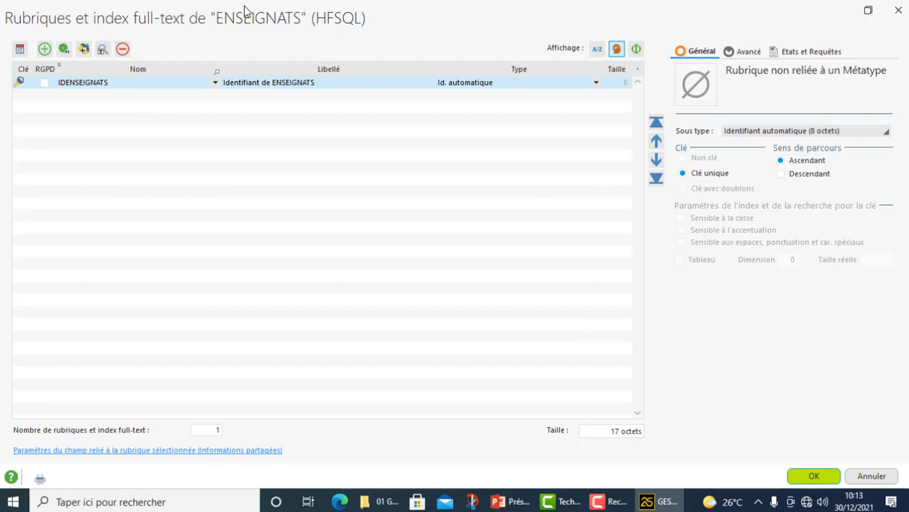
left_click(118, 93)
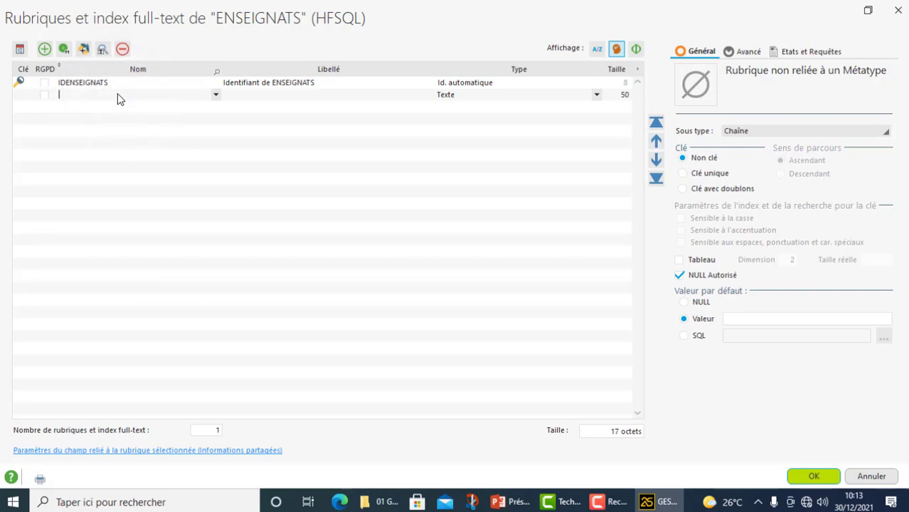
type("NomEns")
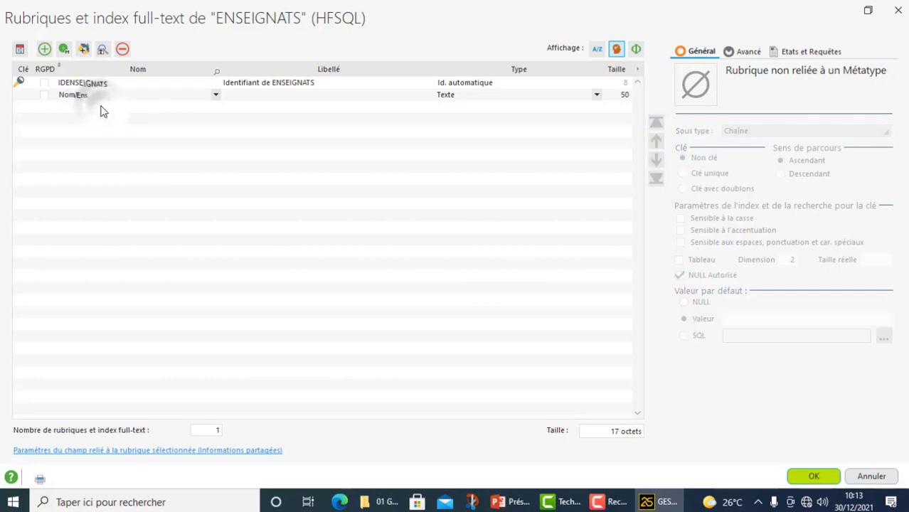
key("Return")
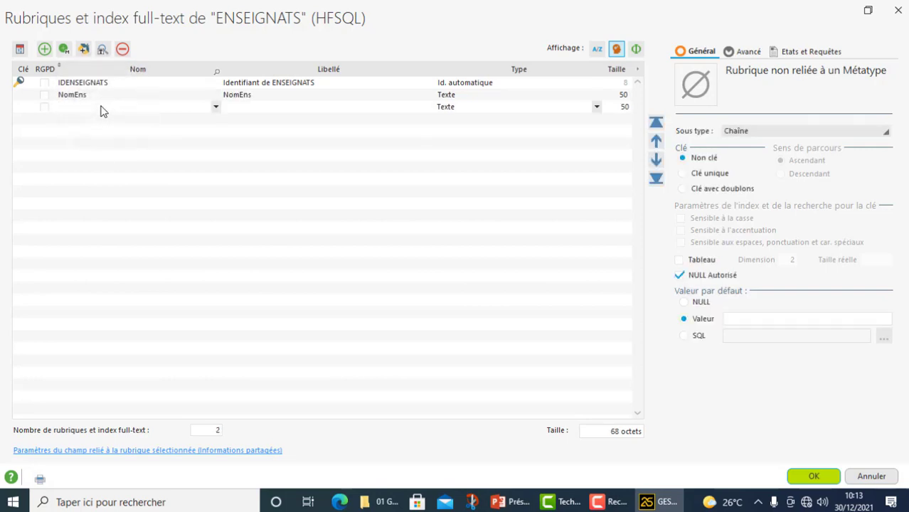
type("PostonEns")
key("Return")
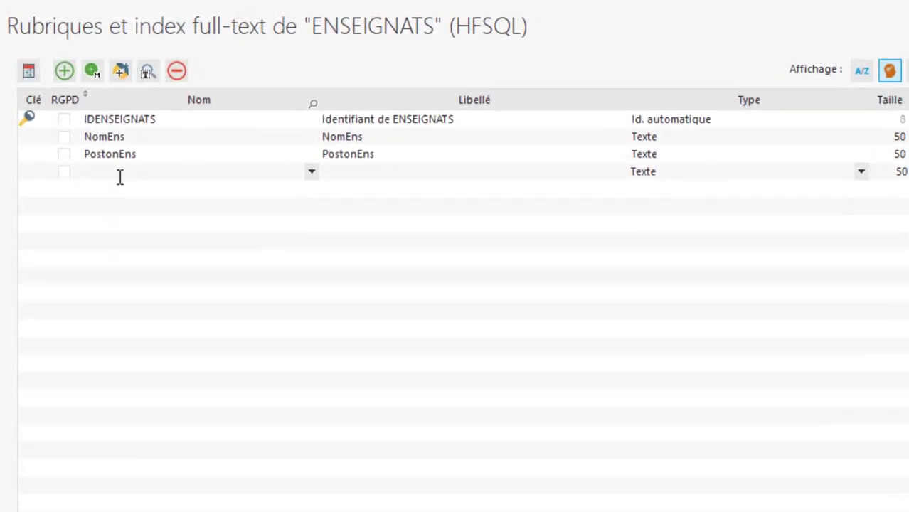
left_click(156, 176)
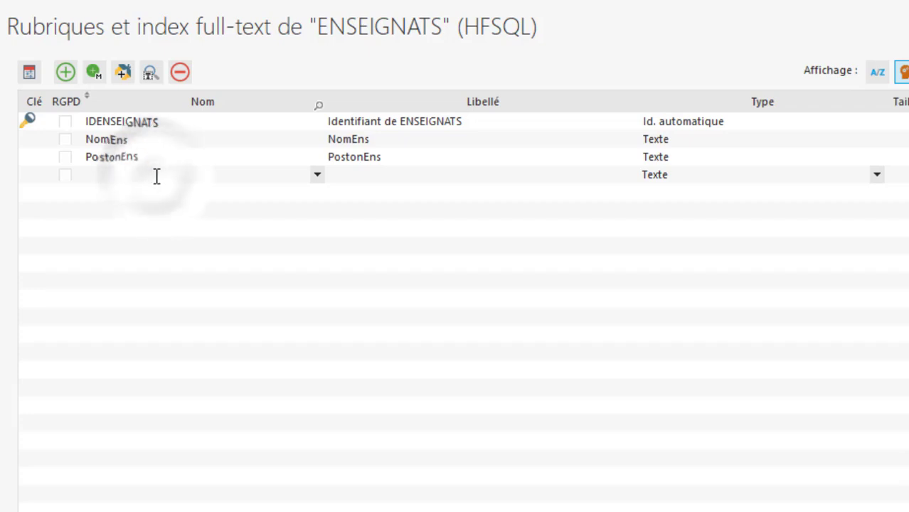
left_click(148, 176)
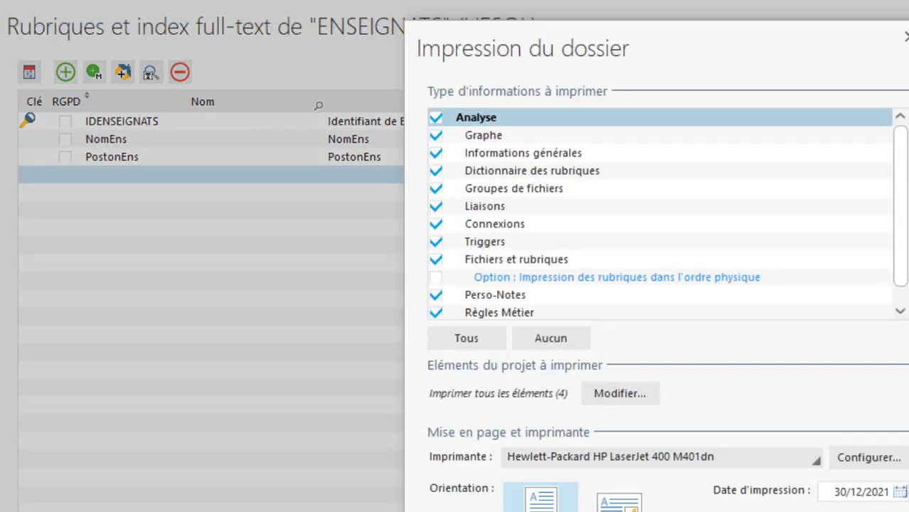
left_click(898, 37)
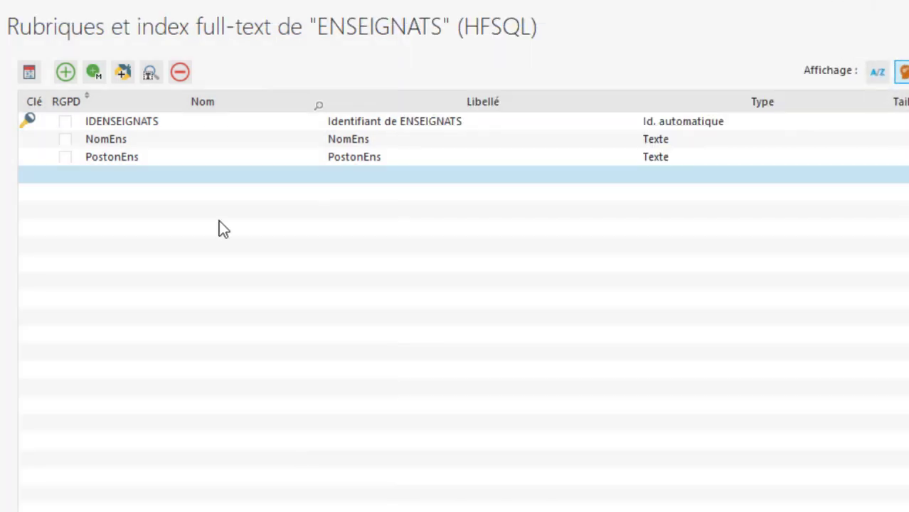
Step: Add the text items PrenomEns and GradeEns below PostonEns in ENSEIGNATS
left_click(96, 178)
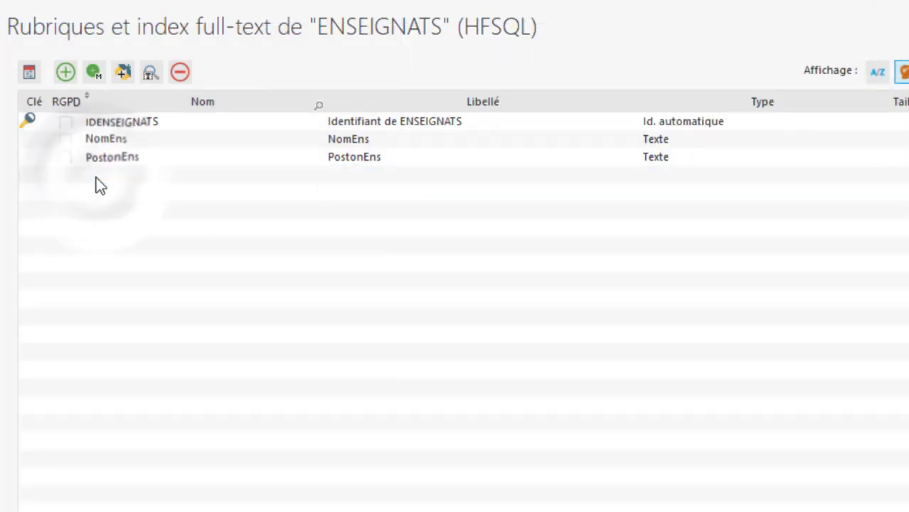
type("Pren")
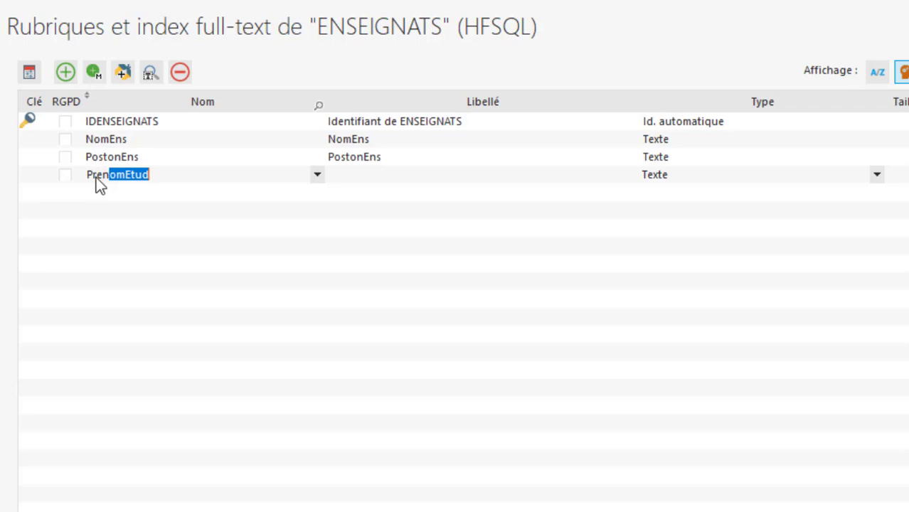
type("omEns")
left_click(100, 193)
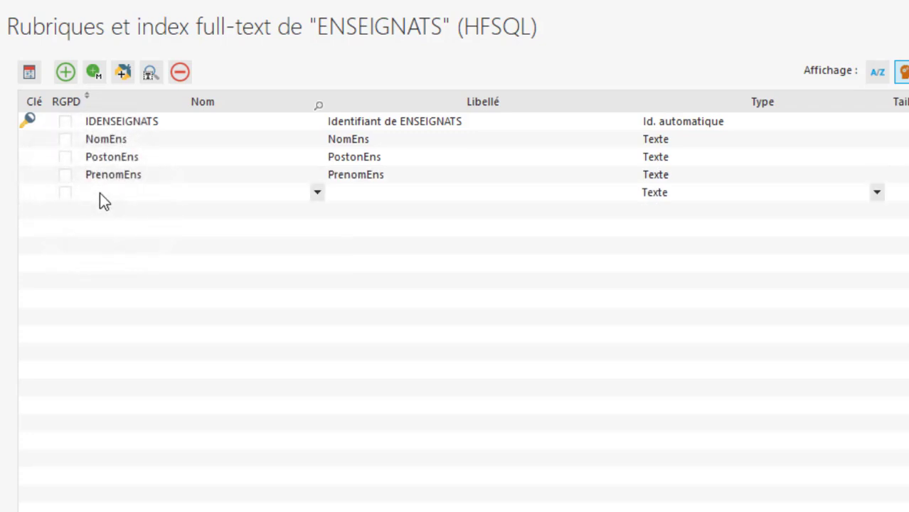
type("GradeEns")
Step: Add the text item GenreEns below GradeEns in ENSEIGNATS, keeping its default caption
left_click(135, 213)
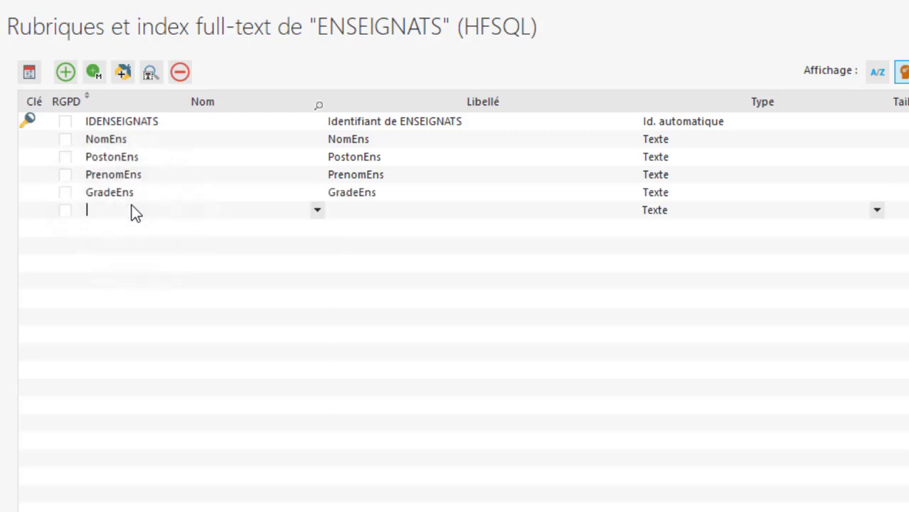
type("G")
type("ens")
type("re")
type("En")
type("s")
left_click(402, 203)
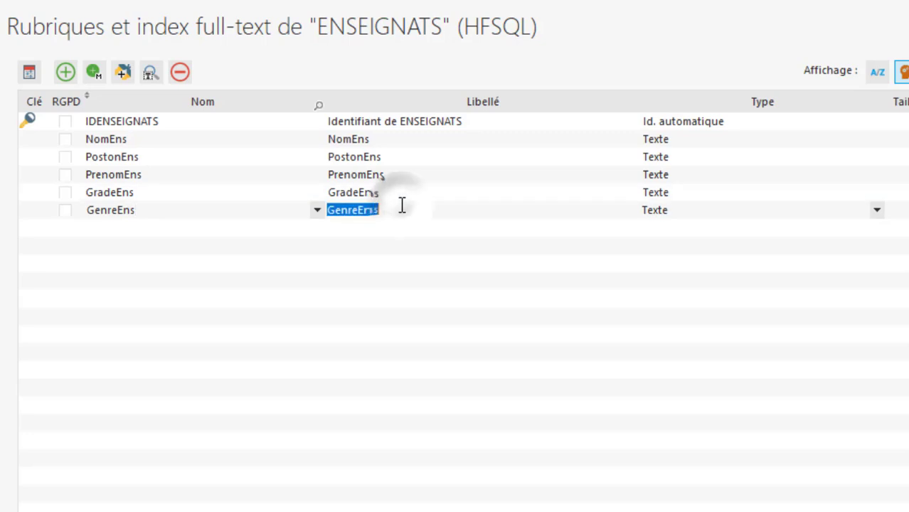
left_click(485, 181)
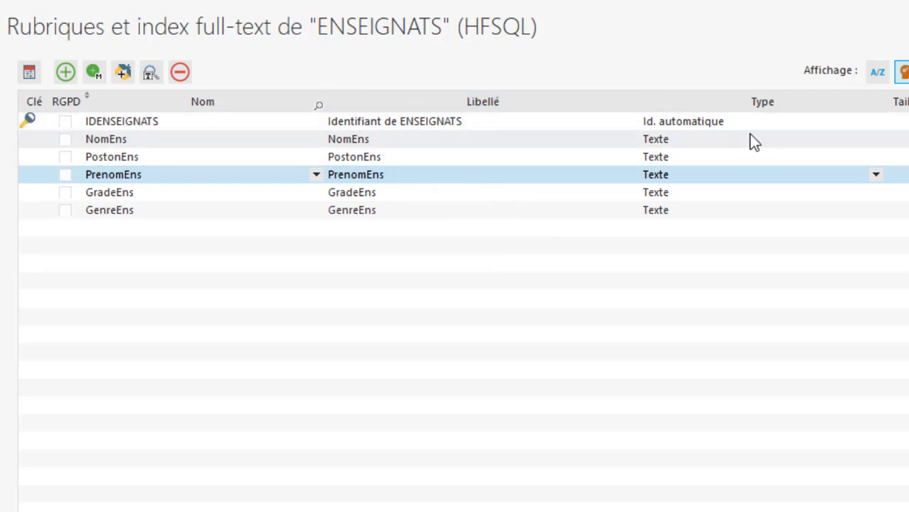
Step: Shorten the caption of the IDENSEIGNATS item to Id
left_click(506, 124)
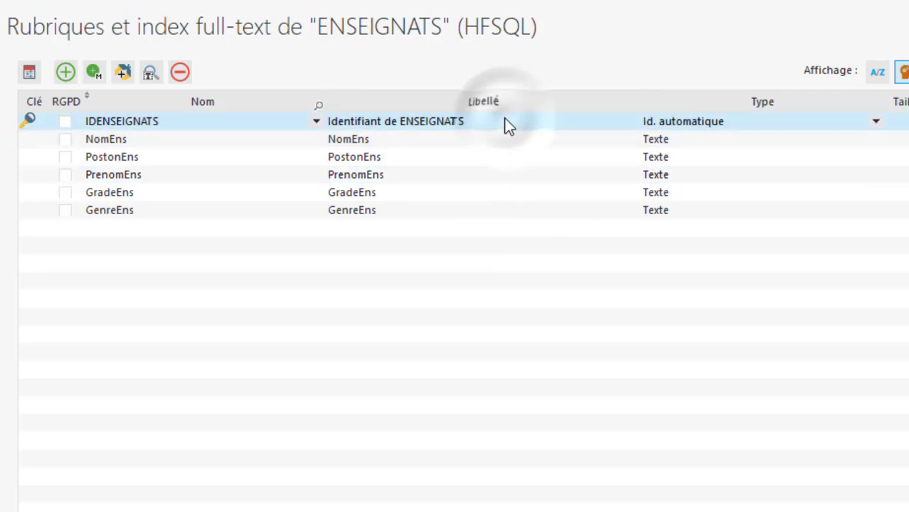
left_click(506, 121)
left_click_drag(506, 121, 338, 122)
key("BackSpace")
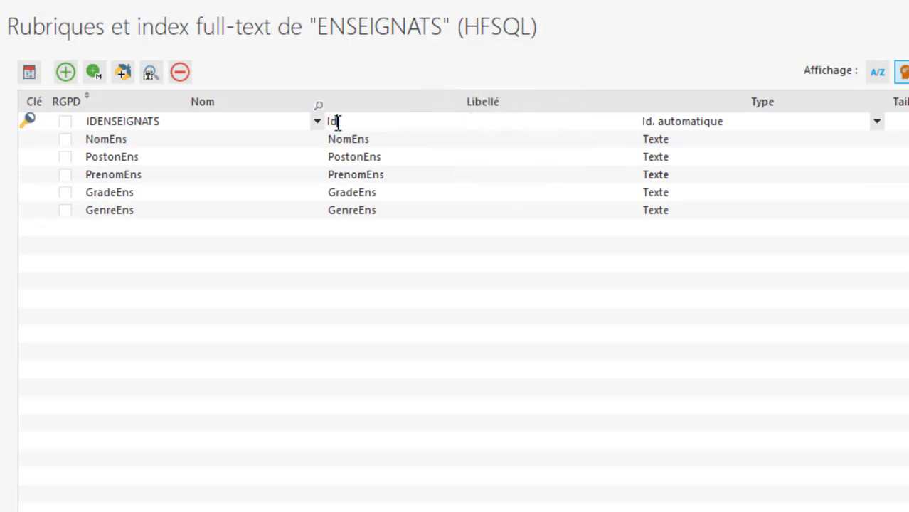
Step: Shorten the caption of the NomEns item in ENSEIGNATS to Nom
left_click(392, 142)
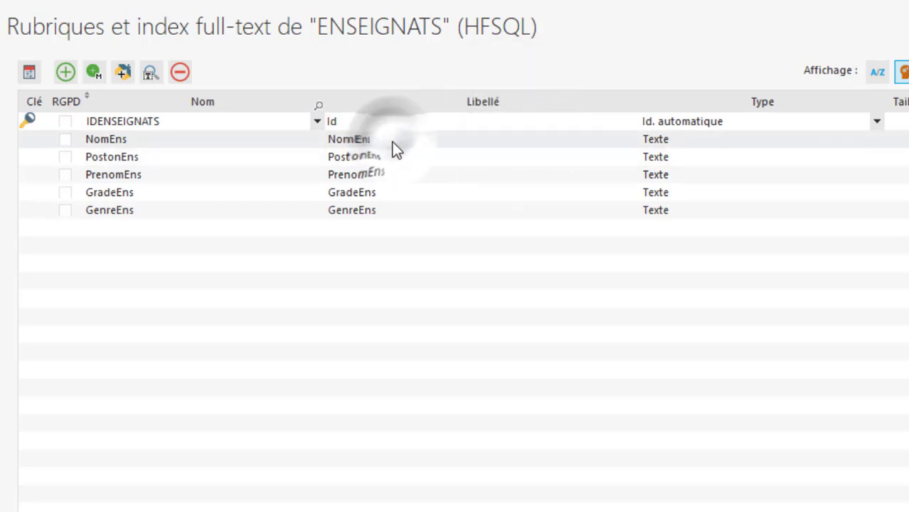
left_click(392, 141)
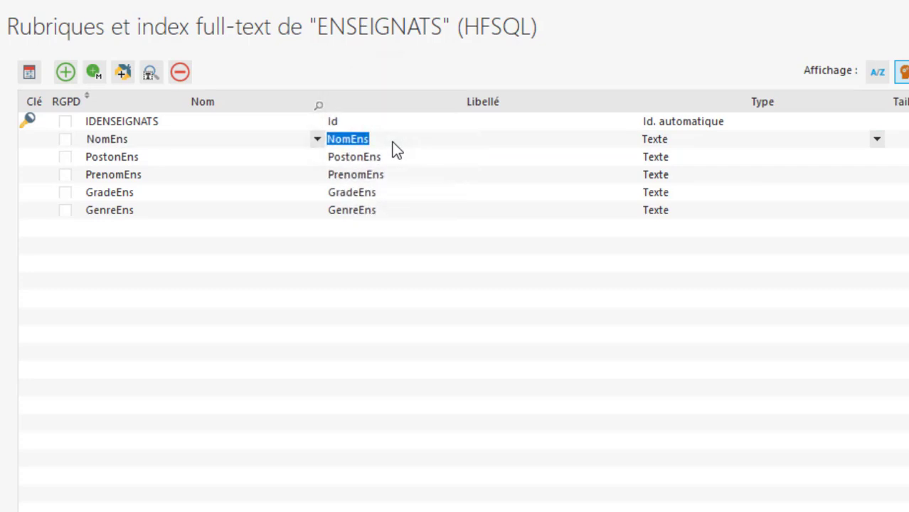
key("BackSpace")
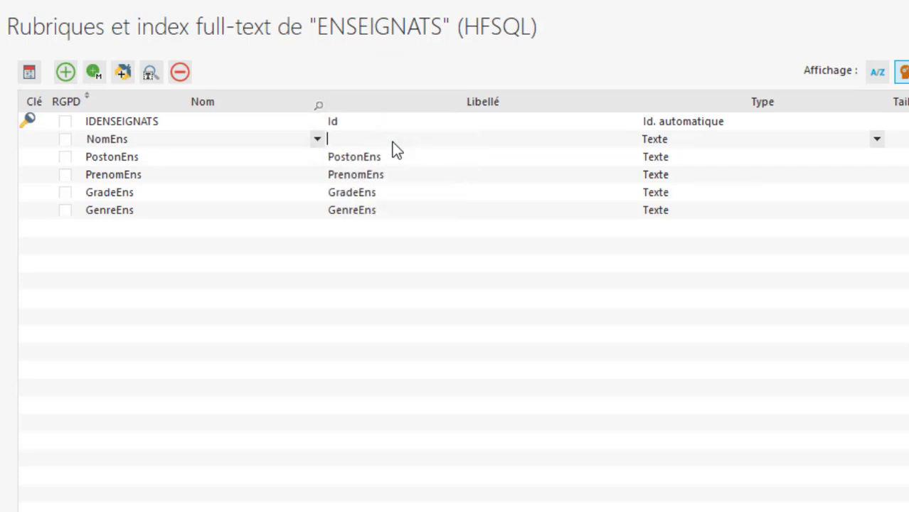
key("ctrl+z")
left_click(393, 140)
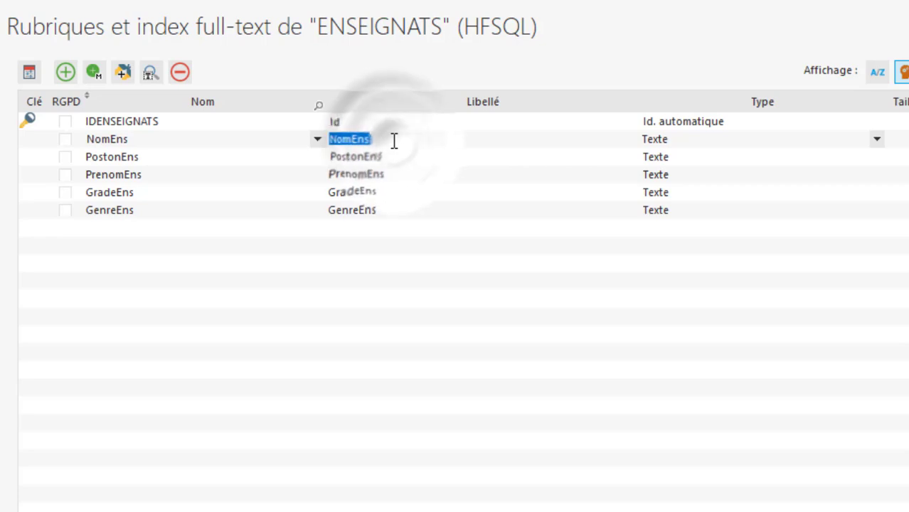
key("BackSpace")
key("BackSpace")
key("BackSpace")
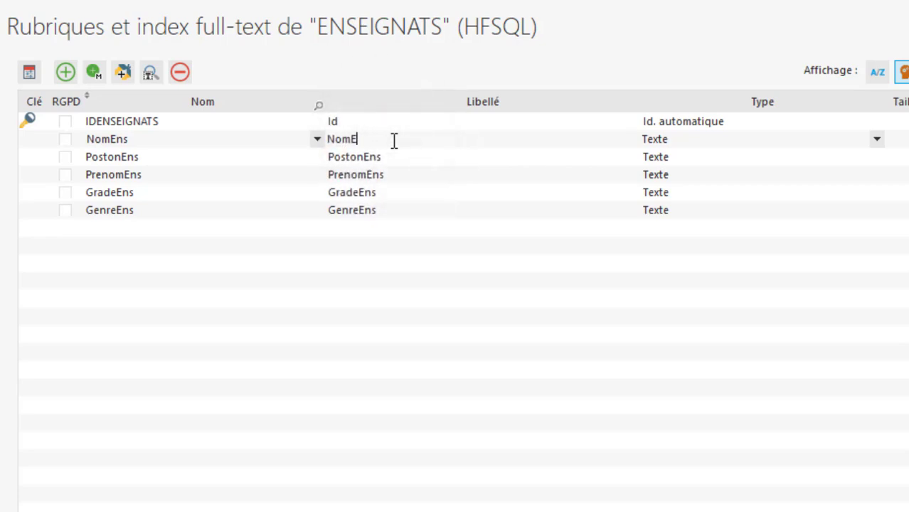
Step: Shorten the captions of PostonEns and PrenomEns to Poston and Prenom
left_click(392, 156)
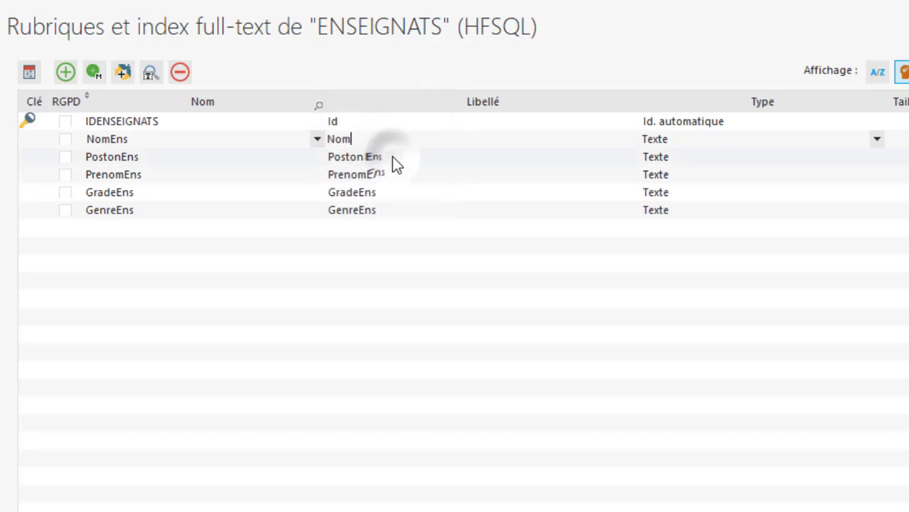
left_click(393, 157)
key("BackSpace")
key("BackSpace")
key("BackSpace")
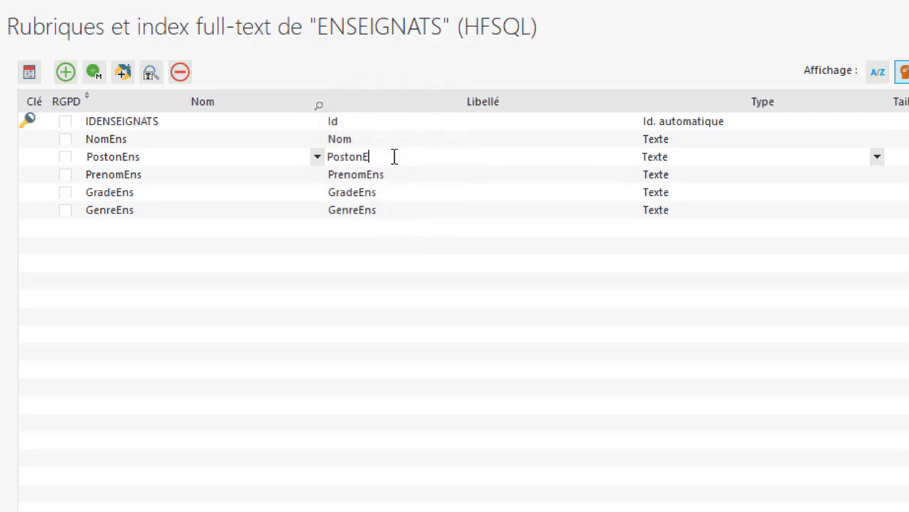
left_click(399, 175)
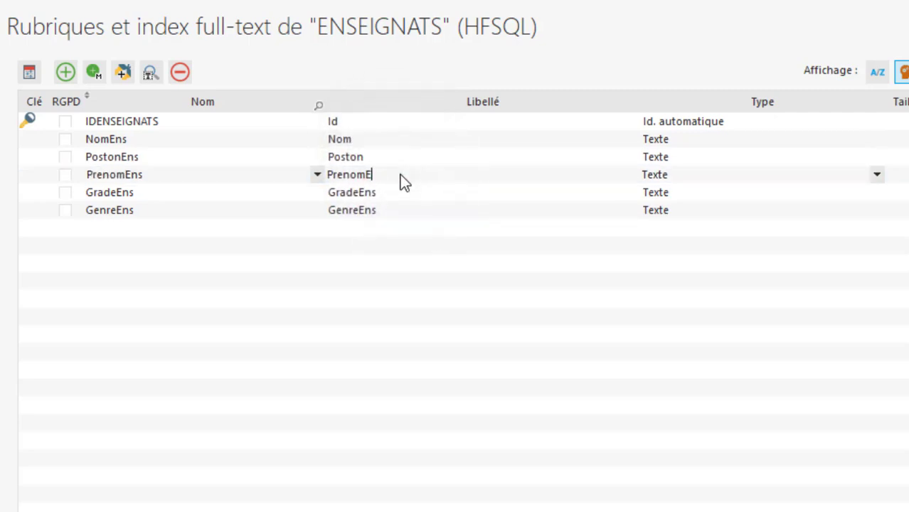
key("BackSpace")
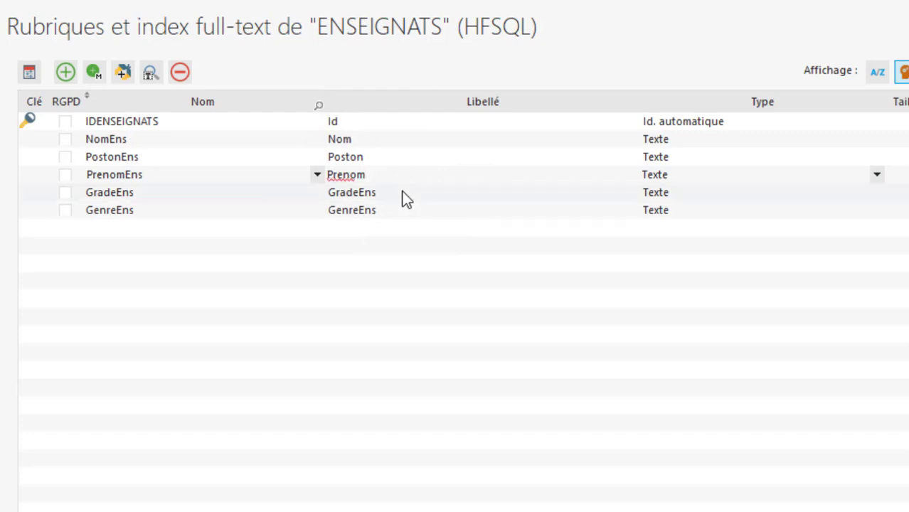
Step: Shorten the captions of GradeEns and GenreEns to Grade and Genre, and validate the ENSEIGNATS item description
left_click(400, 193)
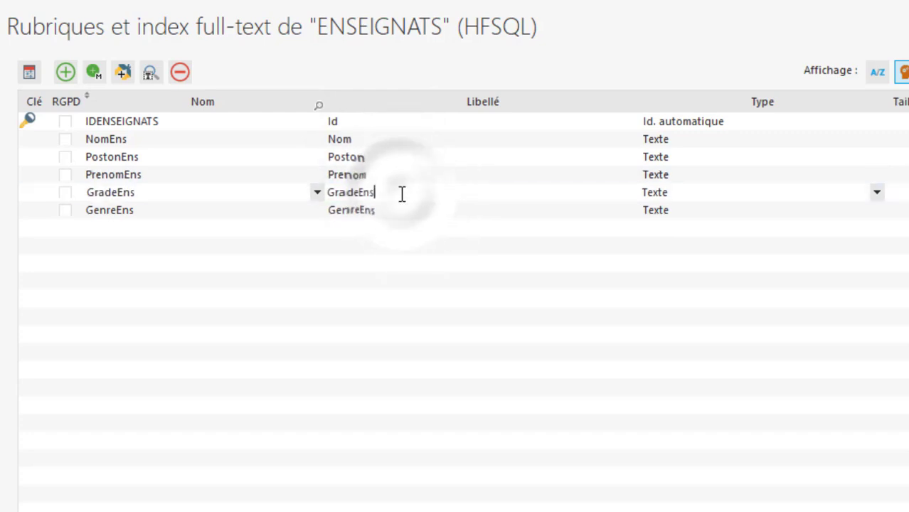
key("BackSpace")
key("BackSpace")
key("BackSpace")
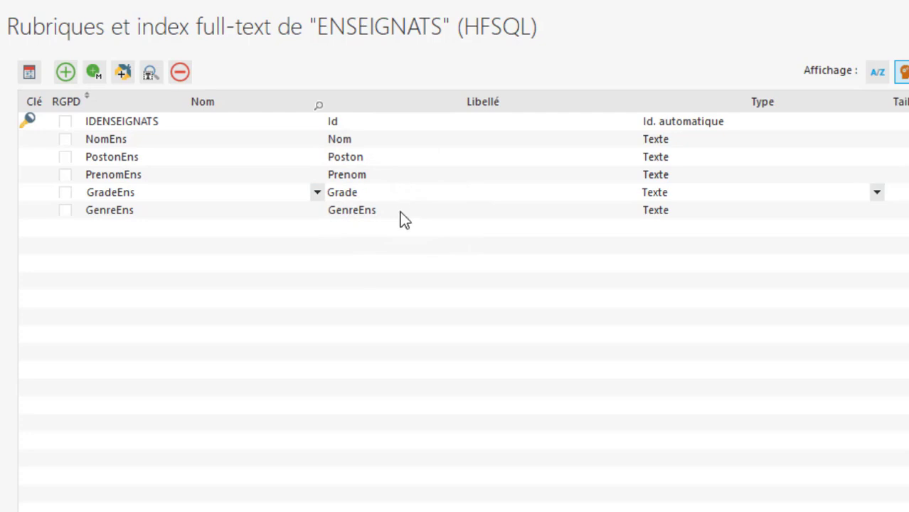
left_click(400, 213)
left_click(401, 214)
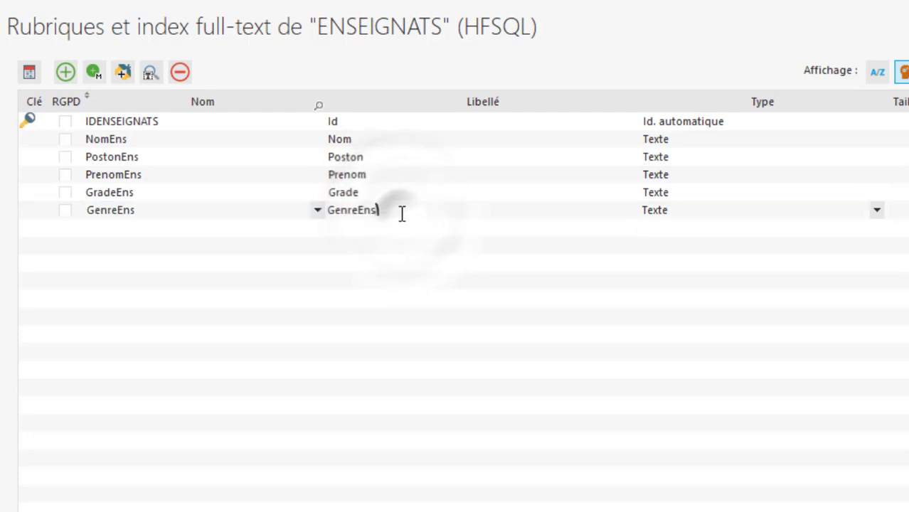
key("BackSpace")
key("BackSpace")
key("BackSpace")
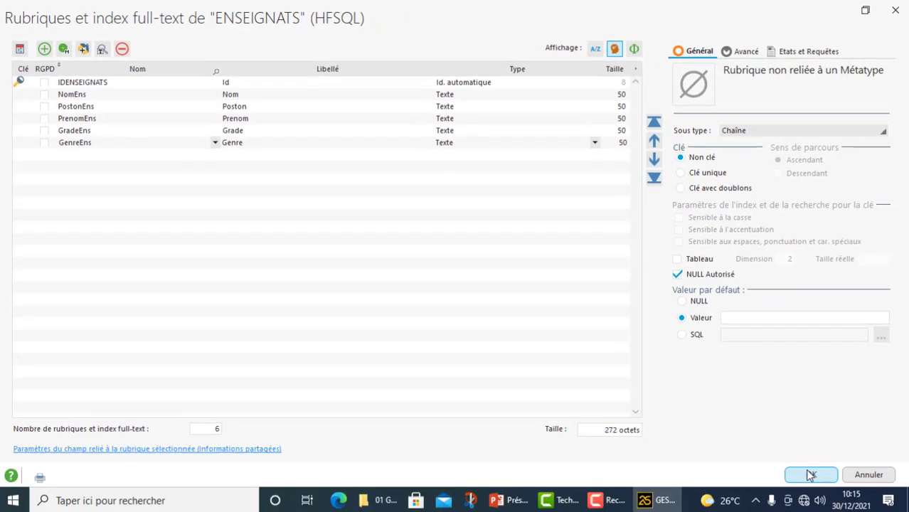
left_click(808, 475)
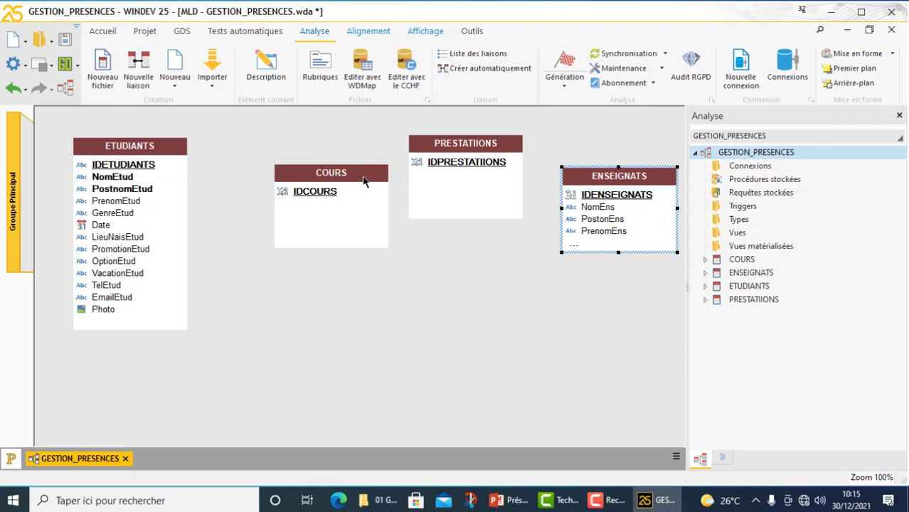
Step: Open the item description of the COURS file and add the text item Designagation below IDCOURS
left_click_drag(363, 181, 338, 147)
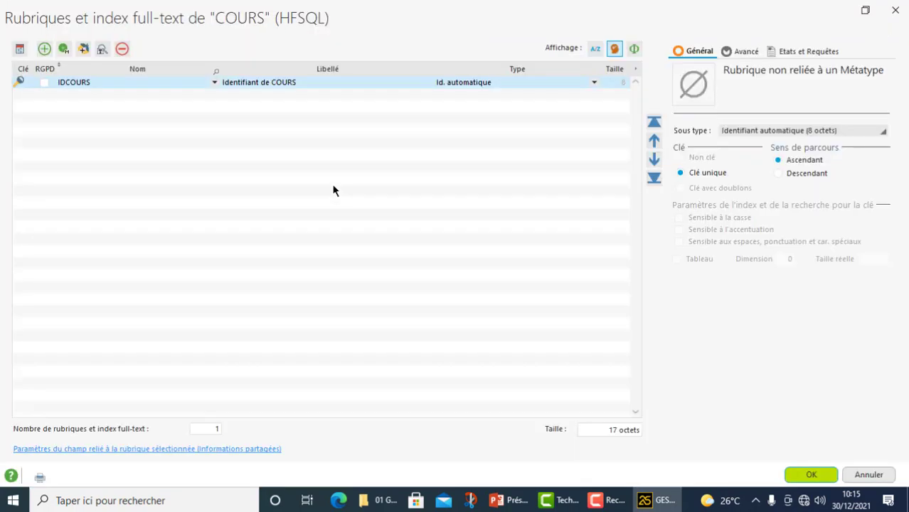
left_click(87, 97)
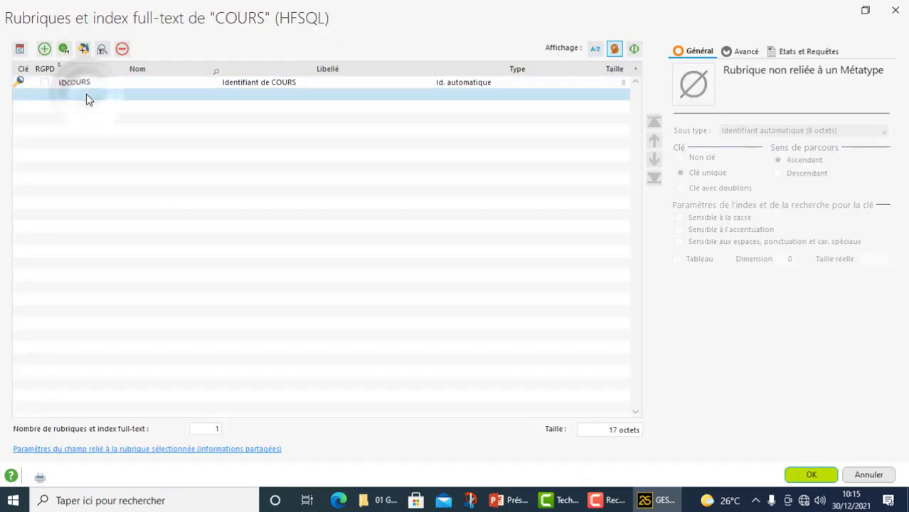
type("Des")
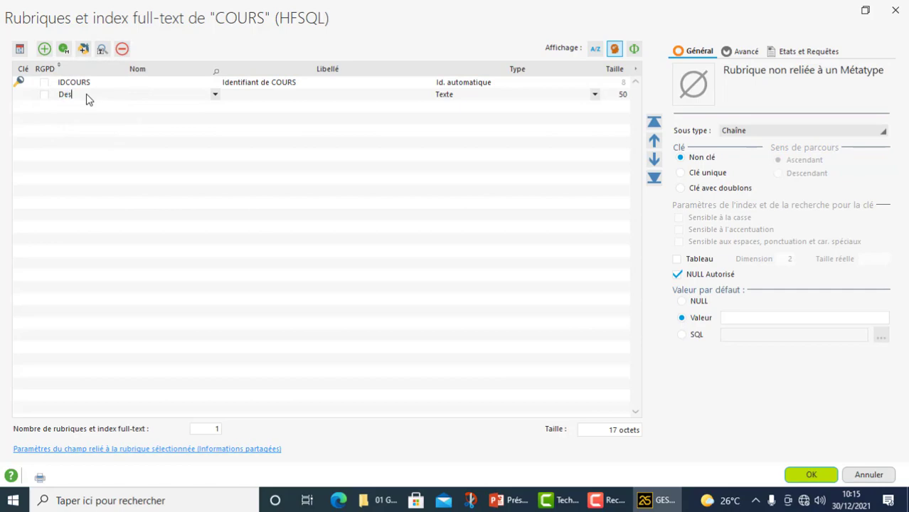
type("ignag")
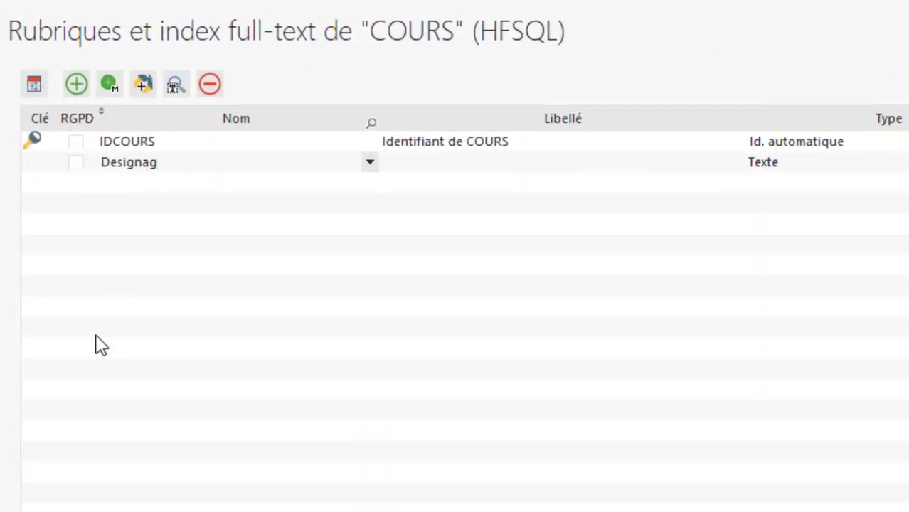
type("ation")
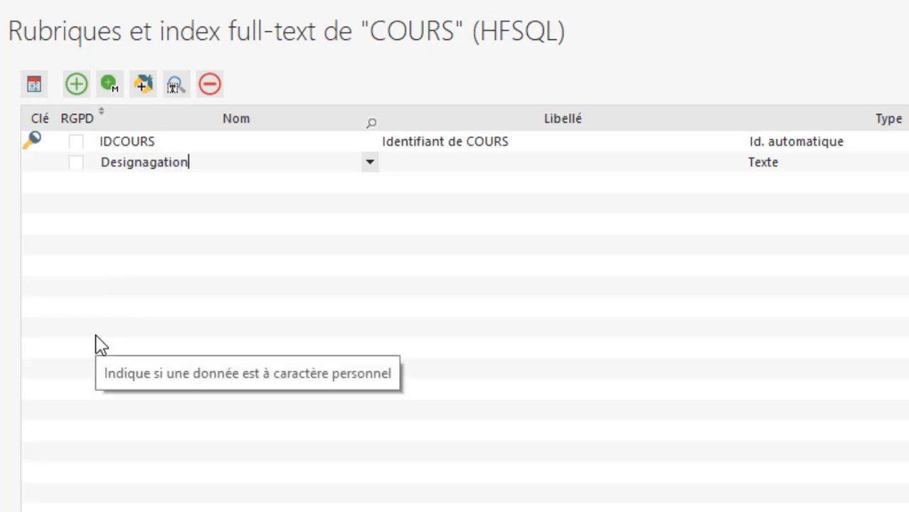
Step: Add the text items NbreHeureTheo and NbreHeurePrat below Designagation in COURS
left_click(181, 178)
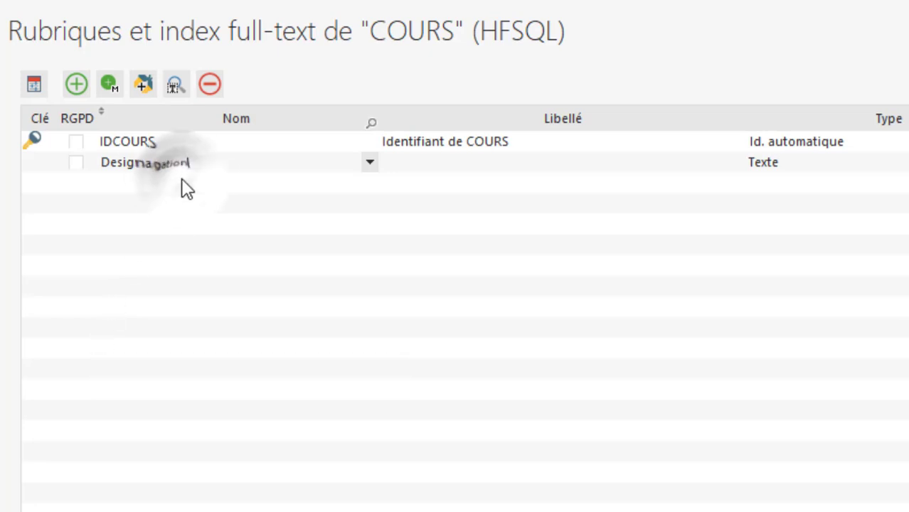
type("Nb")
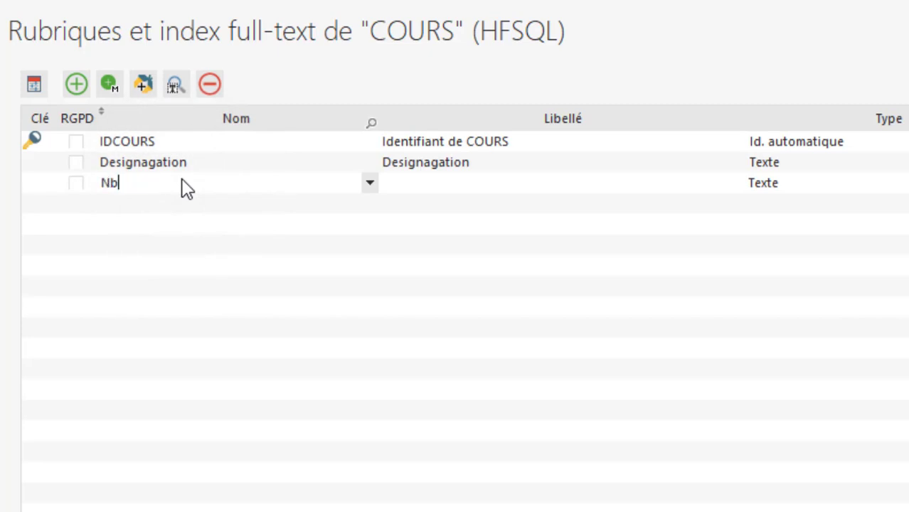
type("reHeureTheo")
left_click(171, 200)
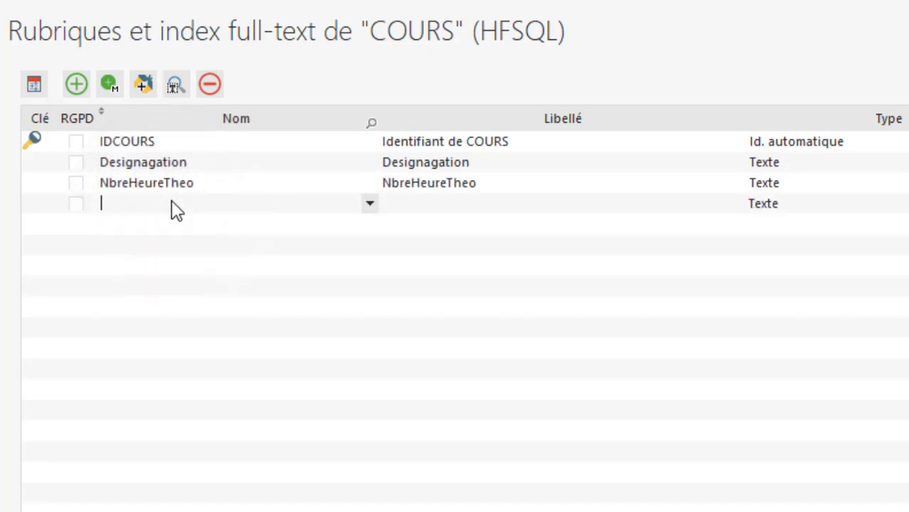
type("NbreHeureP")
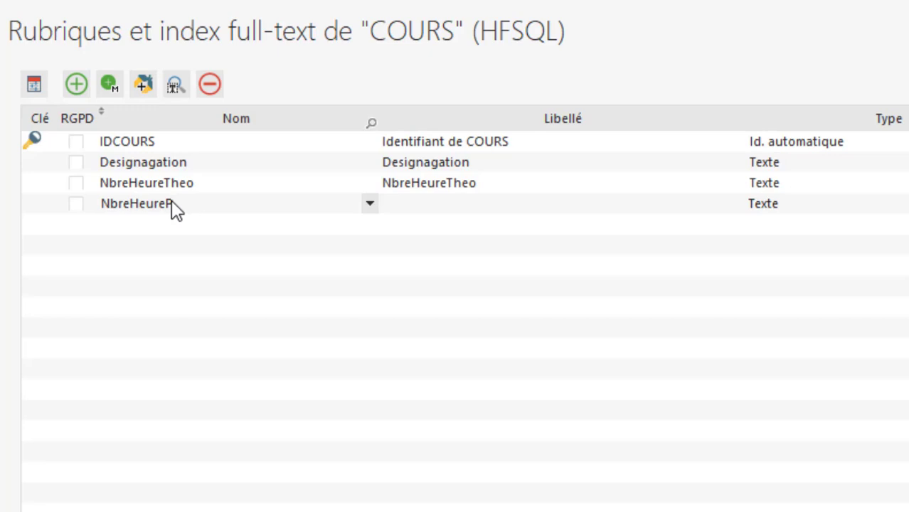
type("rat")
Step: Change the caption of the NbreHeureTheo item to "Nbre Heure théorique"
left_click(549, 188)
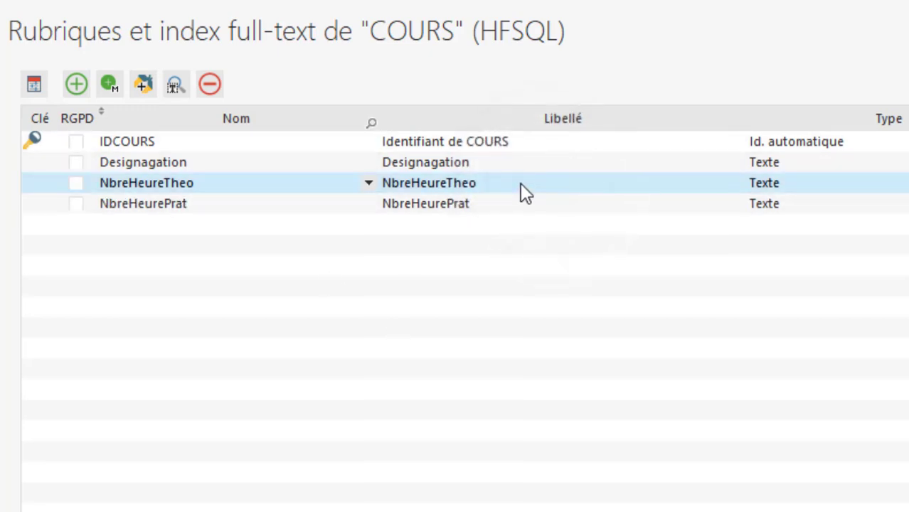
left_click(513, 187)
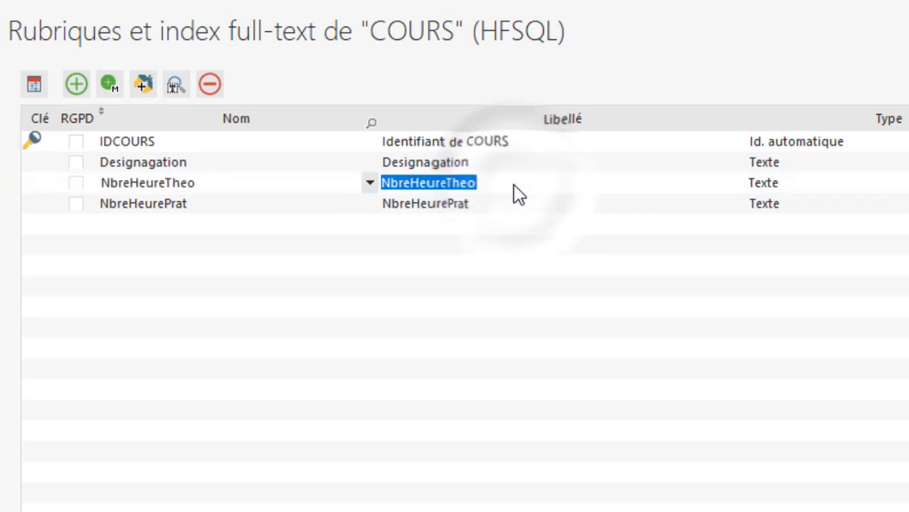
left_click(515, 187)
key("BackSpace")
key("BackSpace")
key("BackSpace")
key("BackSpace")
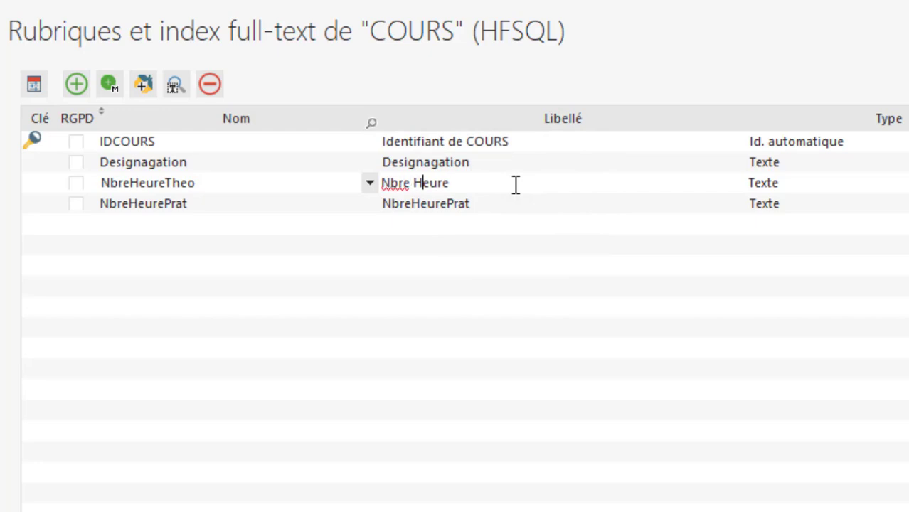
key("Right")
key("Right")
key("Right")
key("Right")
type("théorique")
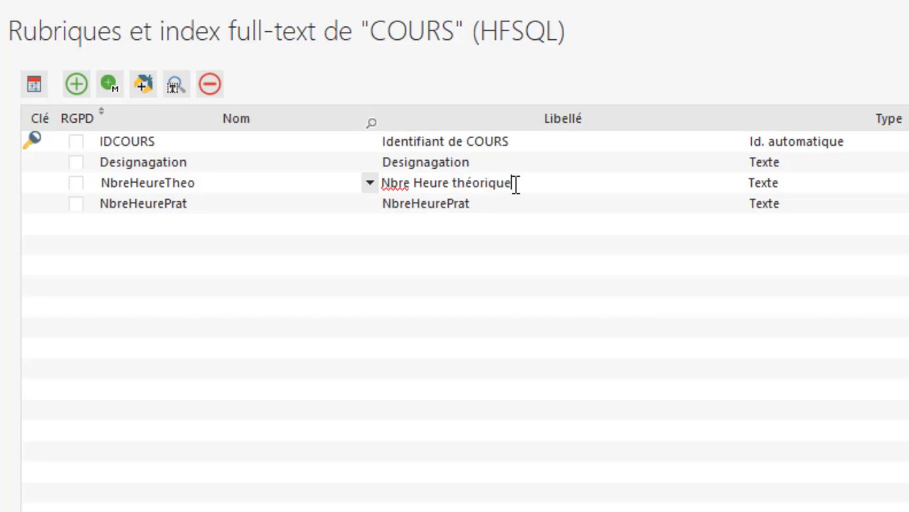
Step: Change the caption of the NbreHeurePrat item to "Nbre Heure Pratique"
left_click(484, 207)
left_click(446, 206)
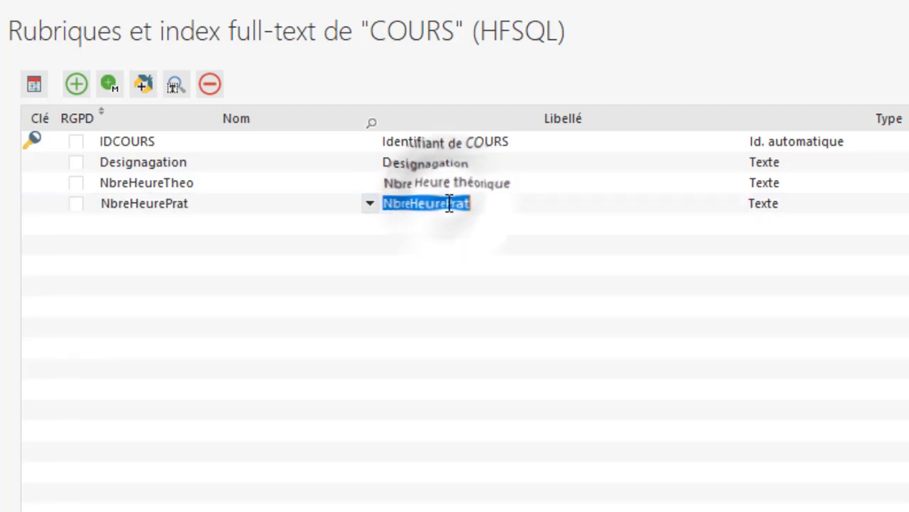
left_click(413, 205)
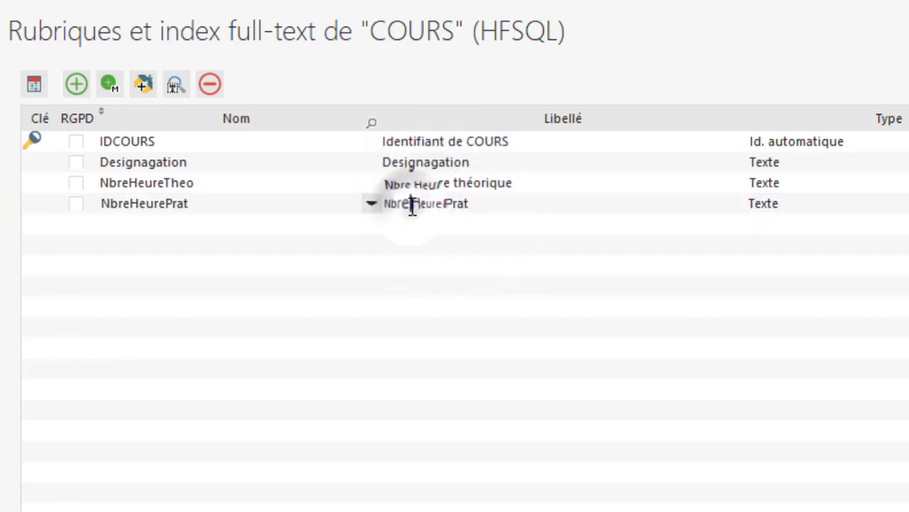
left_click(450, 205)
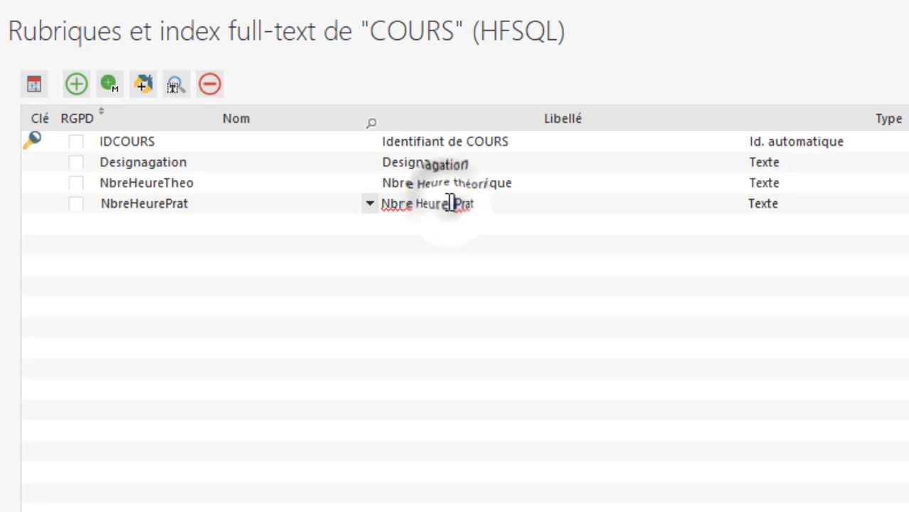
left_click(493, 209)
type("atique")
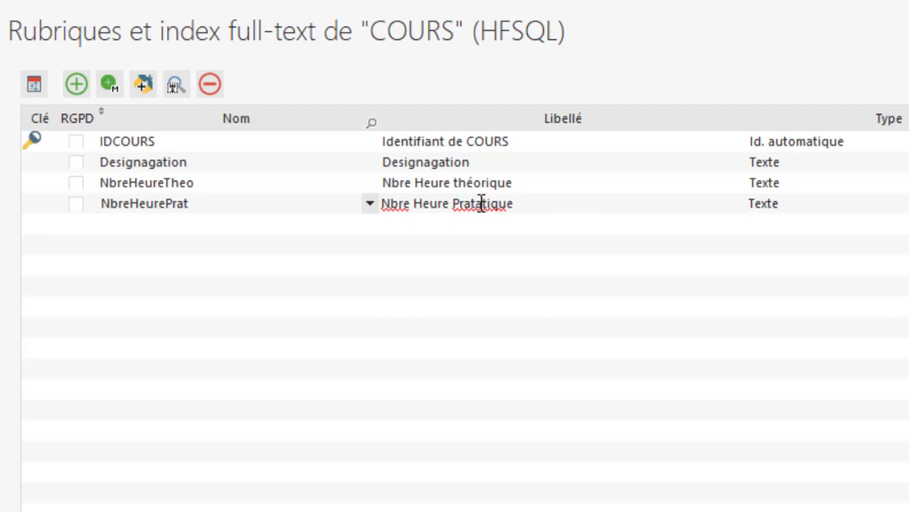
left_click(483, 204)
key("BackSpace")
key("BackSpace")
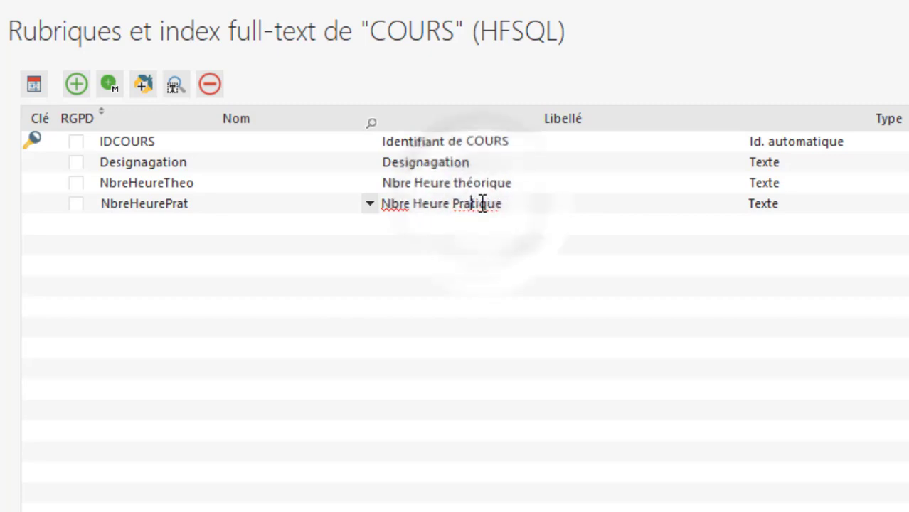
Step: Shorten the caption of the IDCOURS item to Id
left_click(515, 143)
left_click_drag(516, 142, 395, 141)
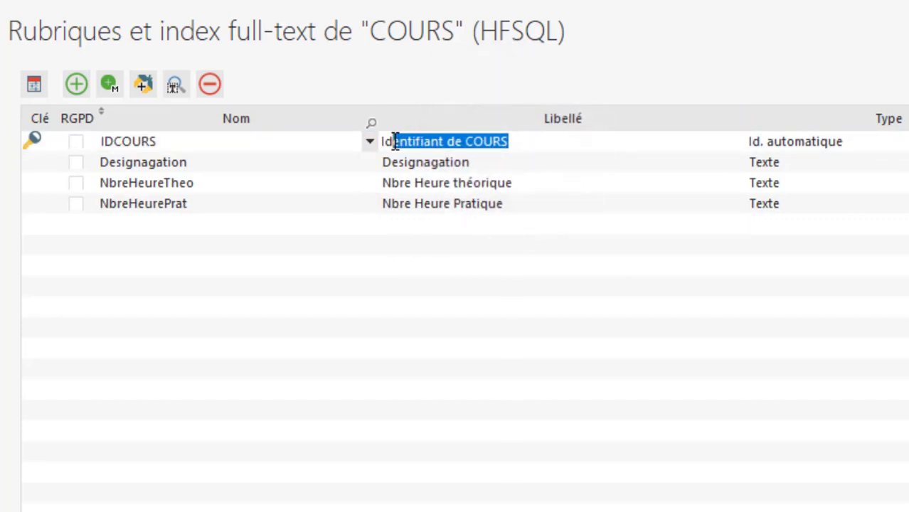
key("BackSpace")
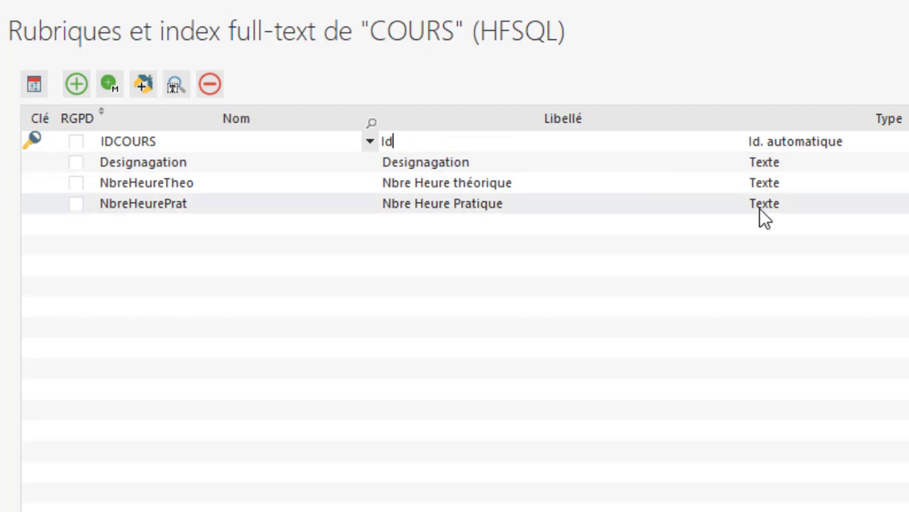
Step: Set the type of the NbreHeureTheo and NbreHeurePrat items in COURS to Numérique
left_click(839, 184)
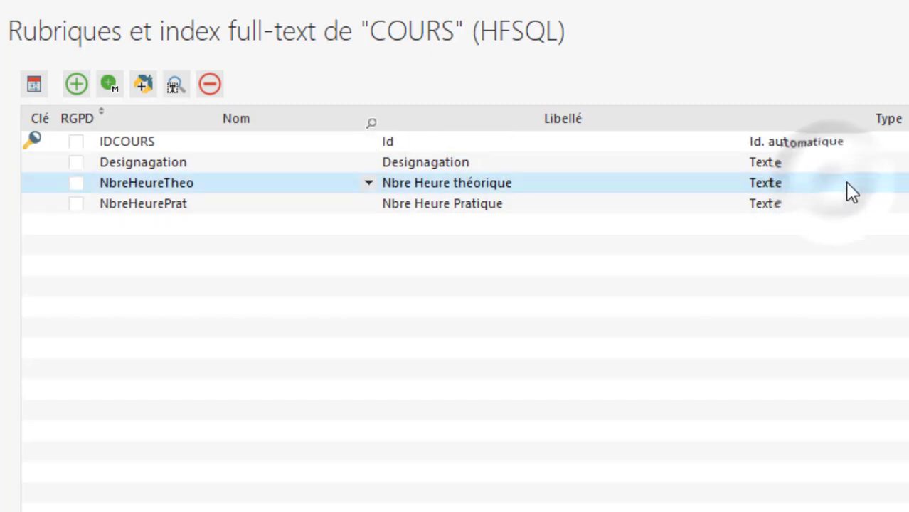
left_click(898, 183)
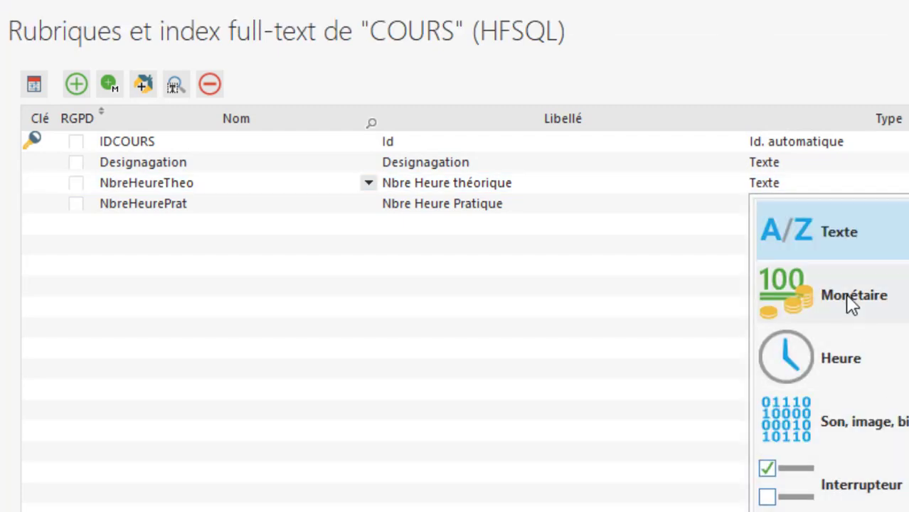
left_click(908, 231)
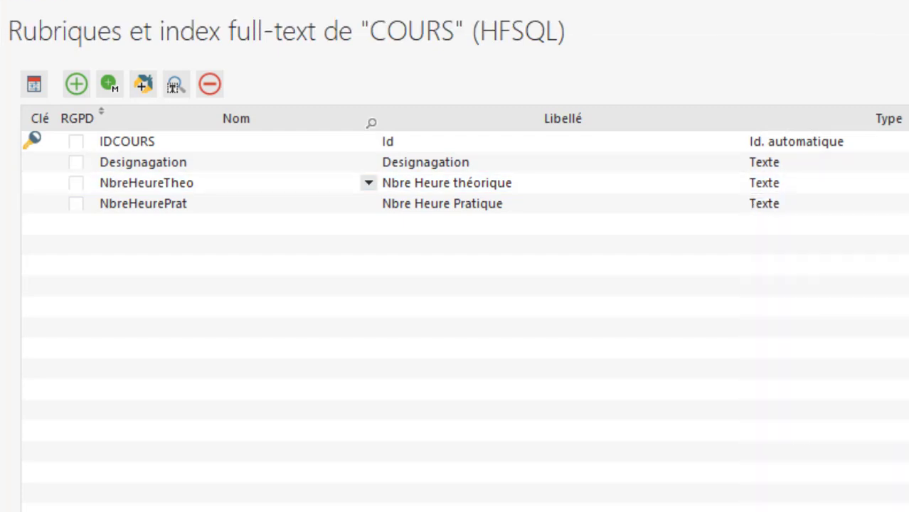
left_click(908, 204)
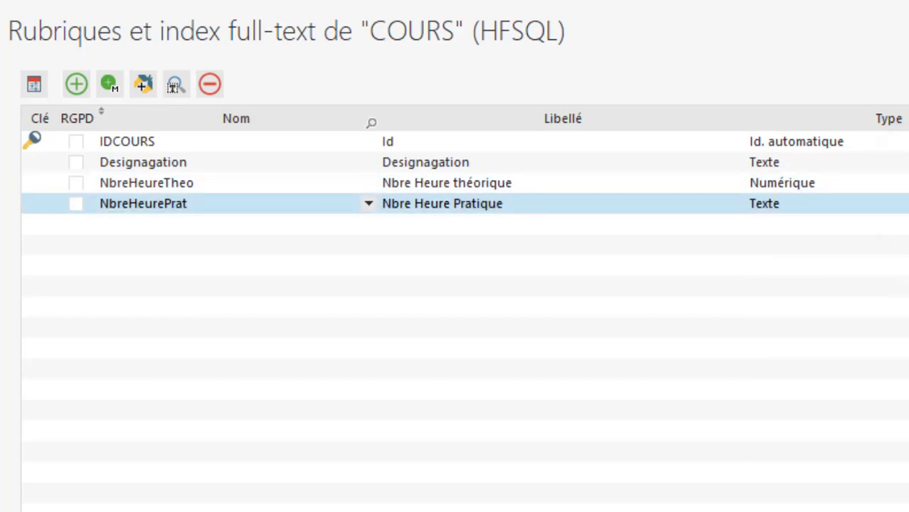
left_click(908, 204)
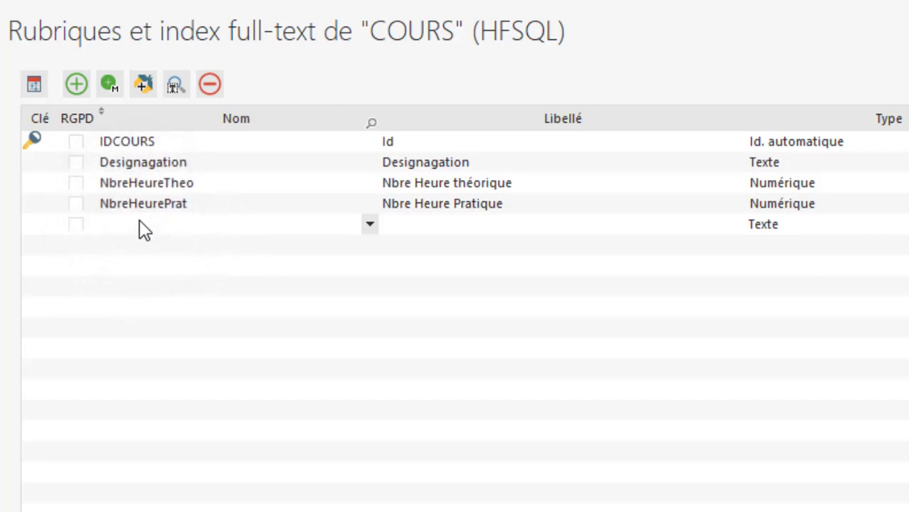
Step: Add the text item Categorie below NbreHeurePrat in COURS and correct its caption to Catégorie
type("Categorie")
left_click(459, 224)
left_click(406, 223)
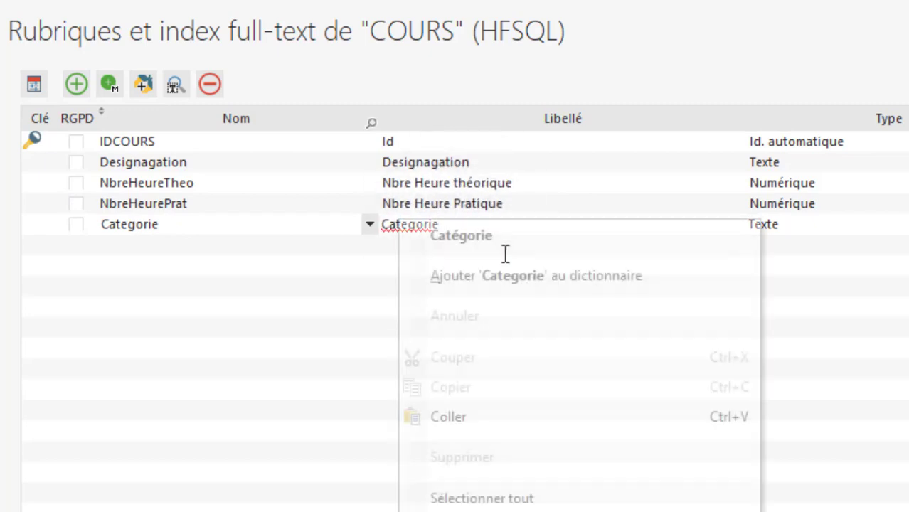
left_click(504, 239)
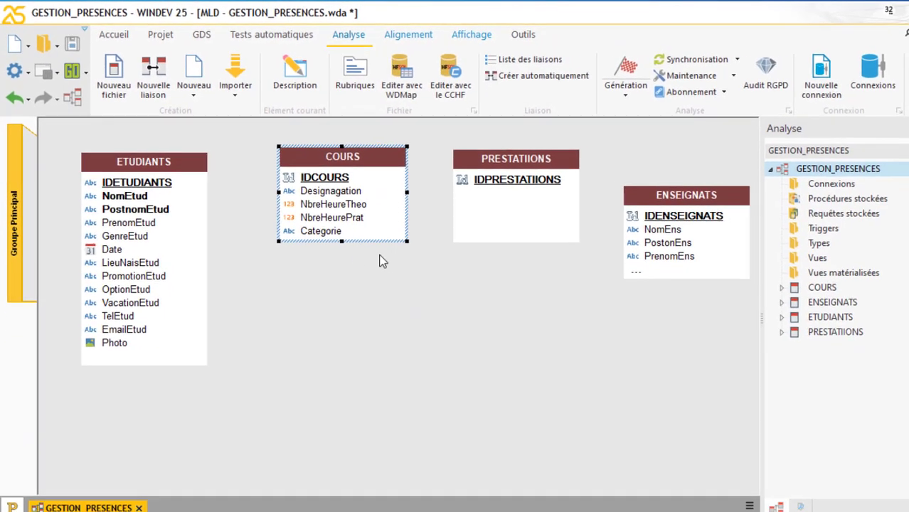
Step: Reposition the COURS data file in the diagram, level with PRESTATIIONS
left_click_drag(342, 243, 342, 251)
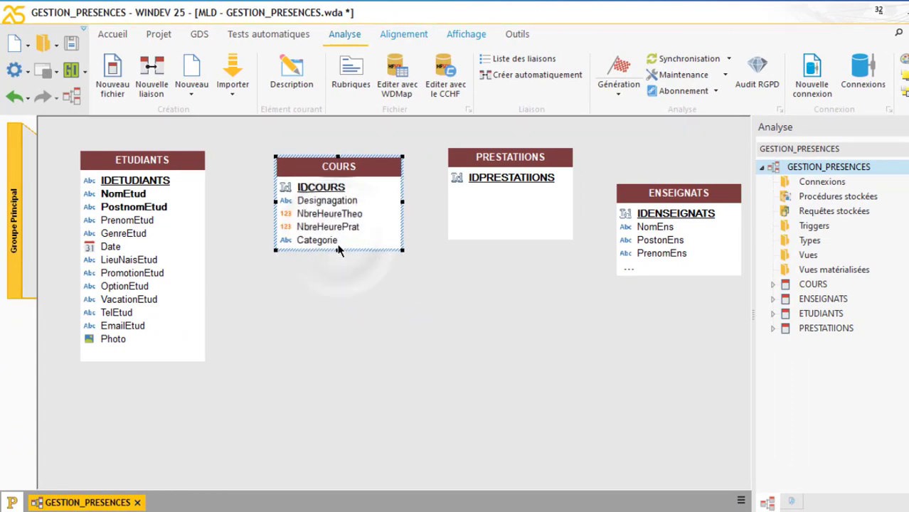
left_click(337, 331)
left_click(363, 159)
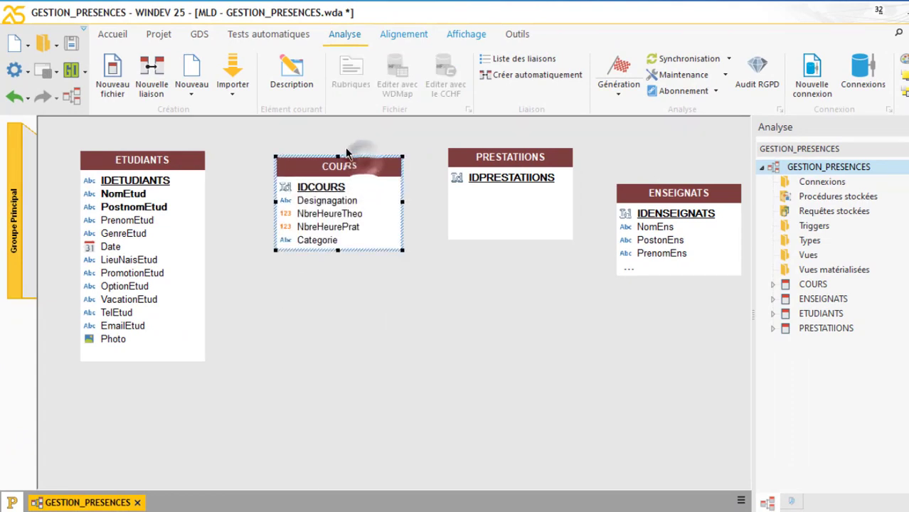
left_click_drag(347, 152, 353, 144)
left_click(524, 282)
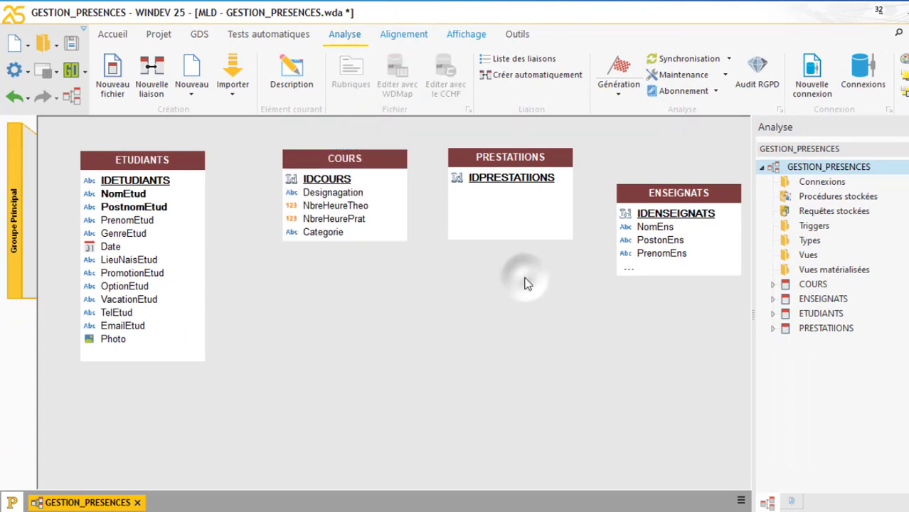
Step: Add the text item NbreHeureTheoPrest below the identifier in the PRESTATIIONS data file
left_click(501, 179)
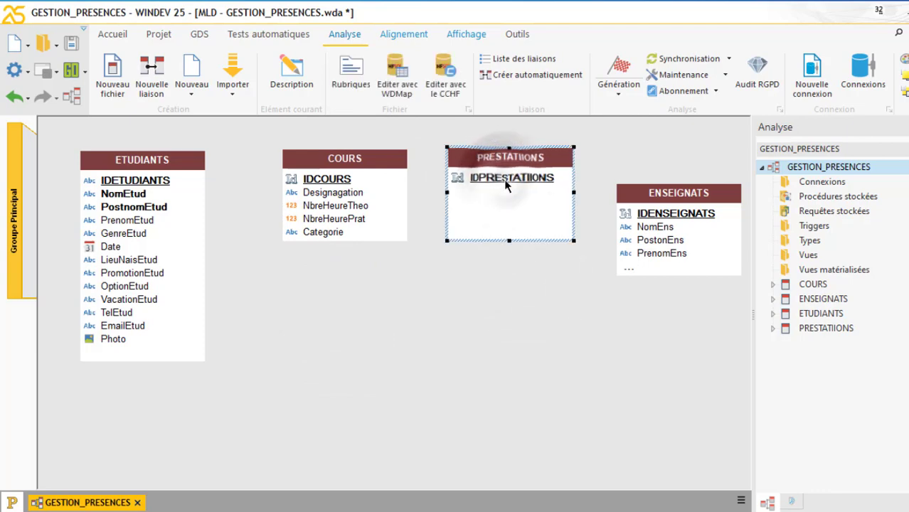
double_click(506, 185)
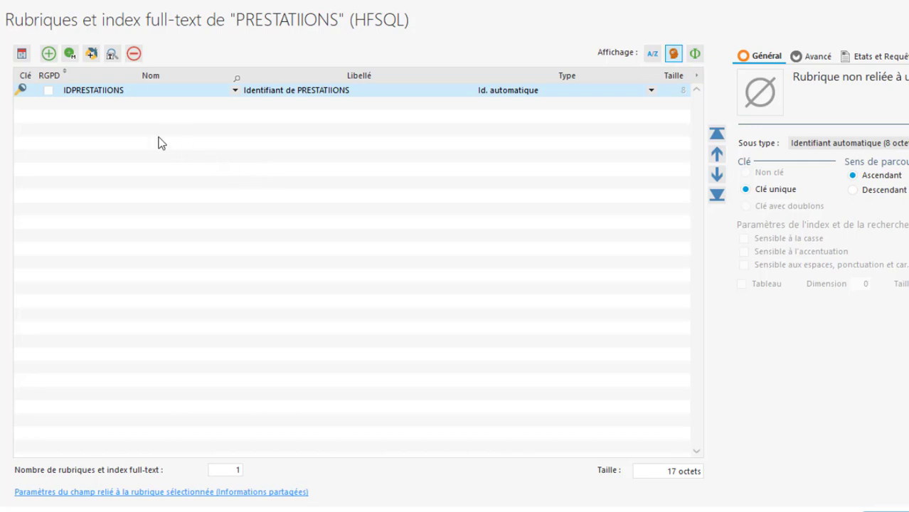
left_click(99, 104)
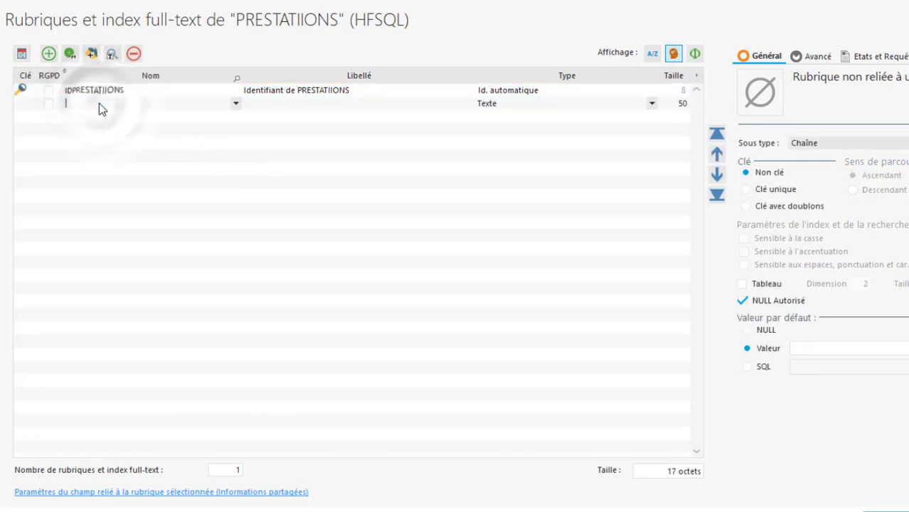
type("T")
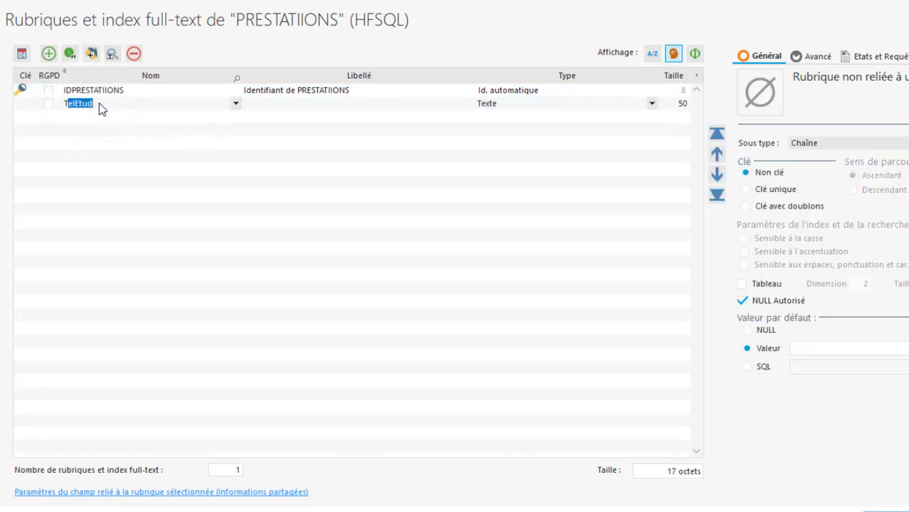
key("BackSpace")
key("BackSpace")
type("Nbre")
key("End")
key("BackSpace")
key("BackSpace")
key("BackSpace")
key("BackSpace")
type("P")
key("BackSpace")
key("BackSpace")
type("T")
key("Right")
type("Prest")
Step: Add the text item NbreHeurePratPrest below NbreHeureTheoPrest in PRESTATIIONS
left_click(112, 121)
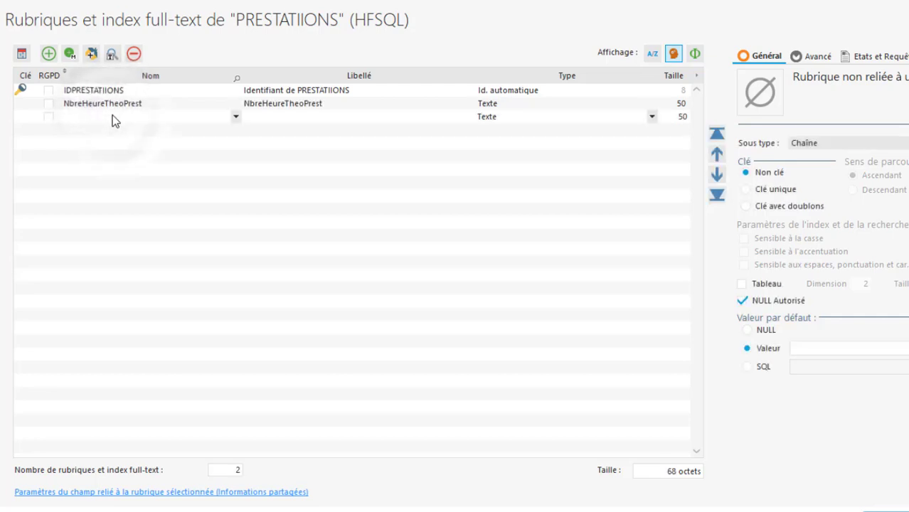
type("NbreHeurePrst")
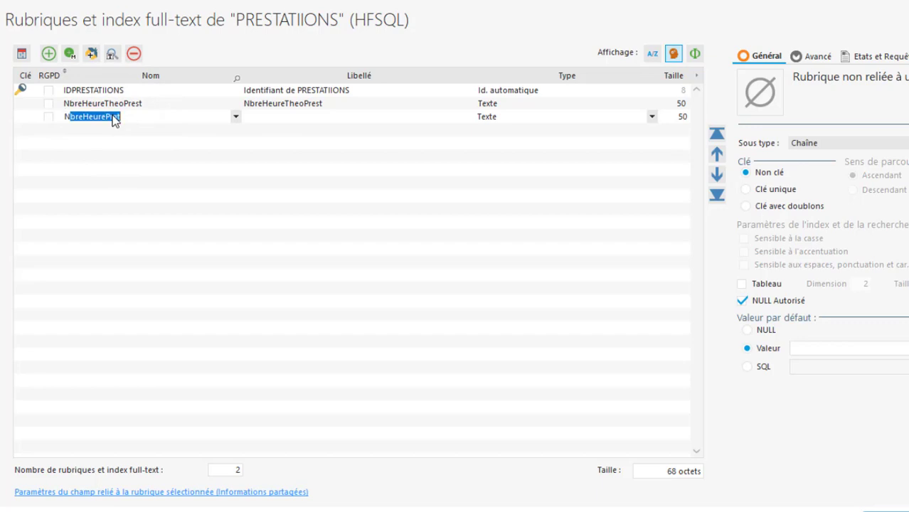
key("Right")
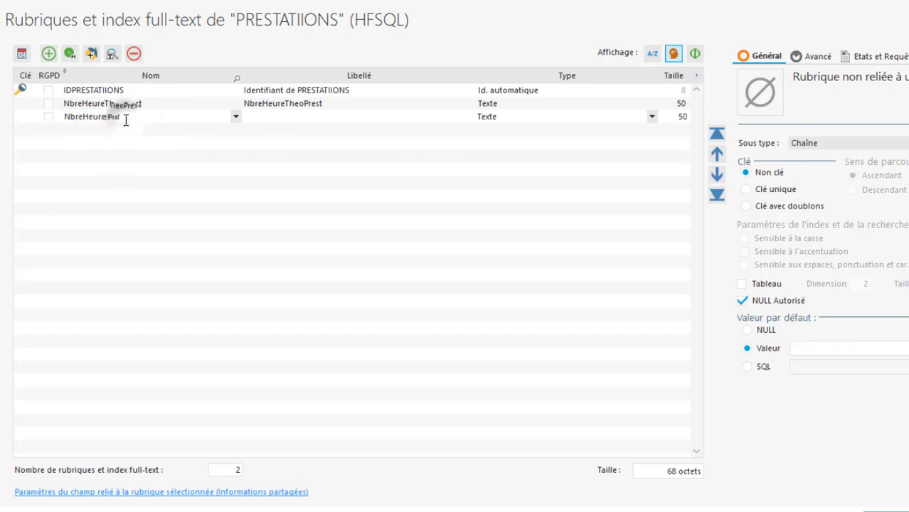
type("Prest")
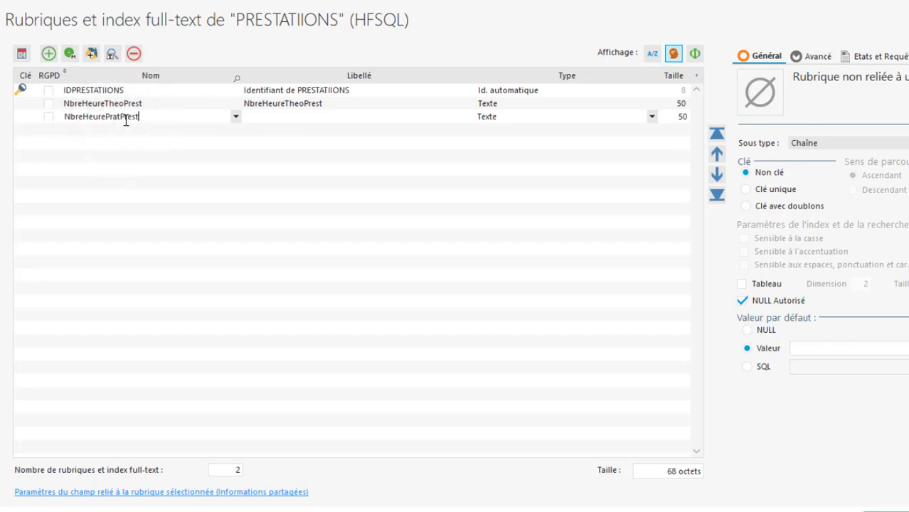
key("Return")
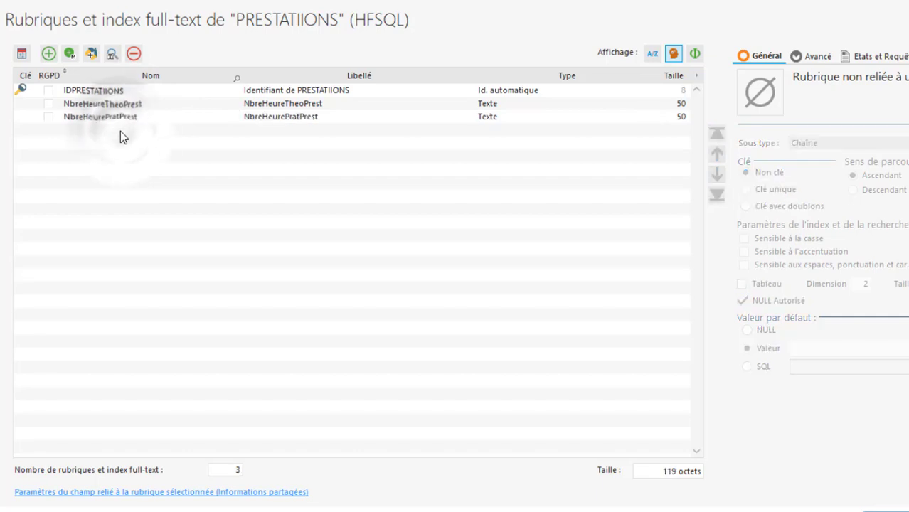
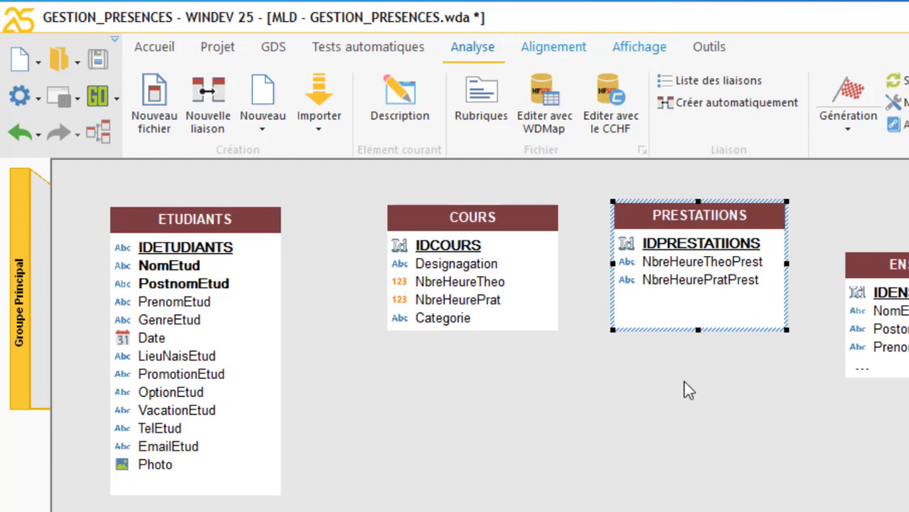
left_click(642, 396)
left_click(508, 313)
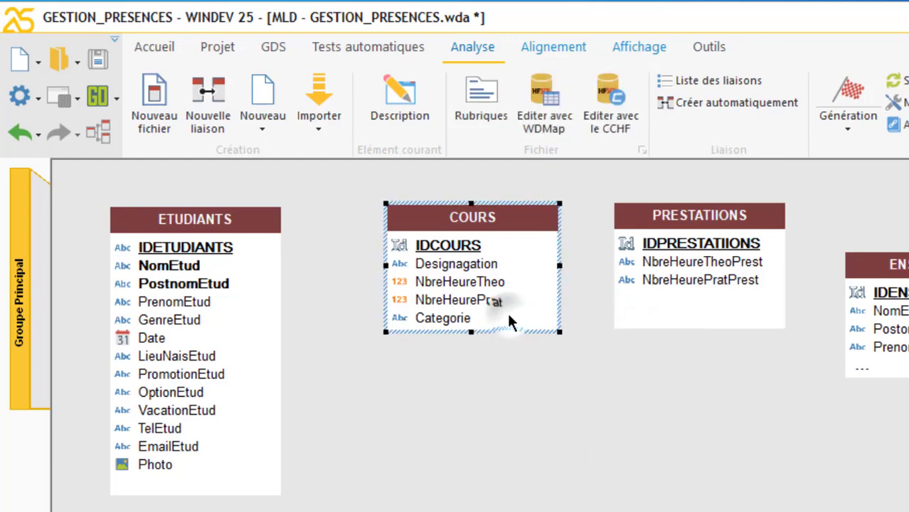
left_click(473, 342)
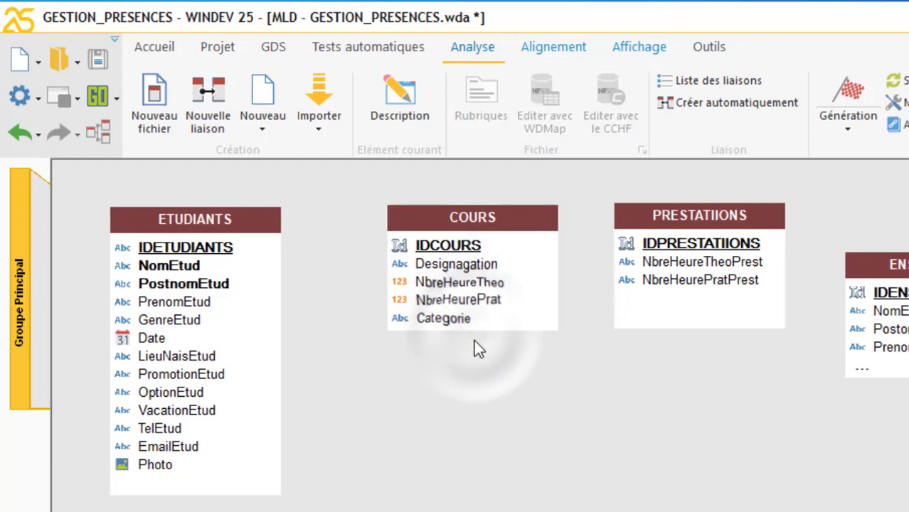
left_click(663, 414)
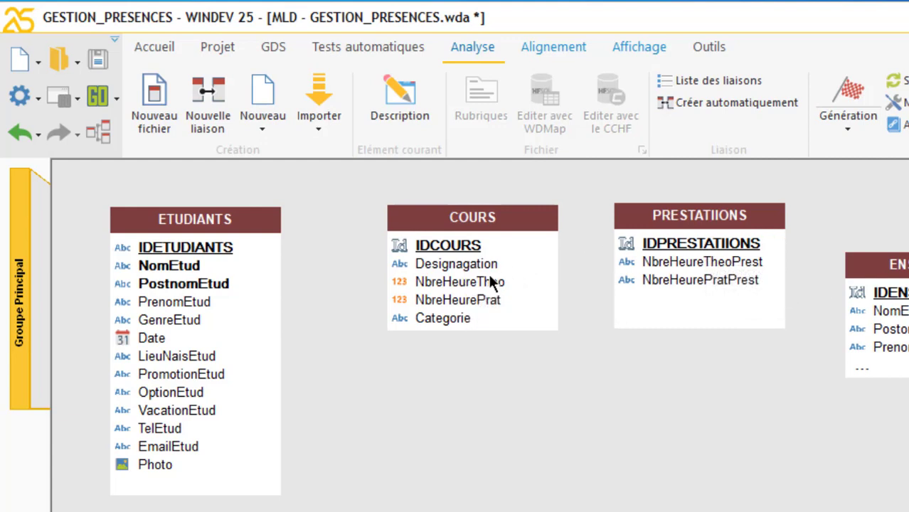
Step: Add the text item DatePrestation below NbreHeurePratPrest in the PRESTATIIONS data file
left_click(725, 279)
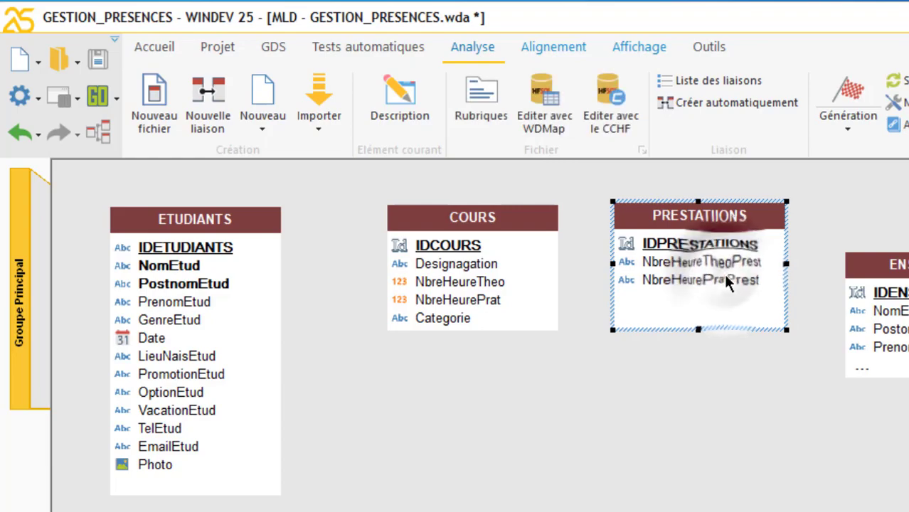
double_click(726, 278)
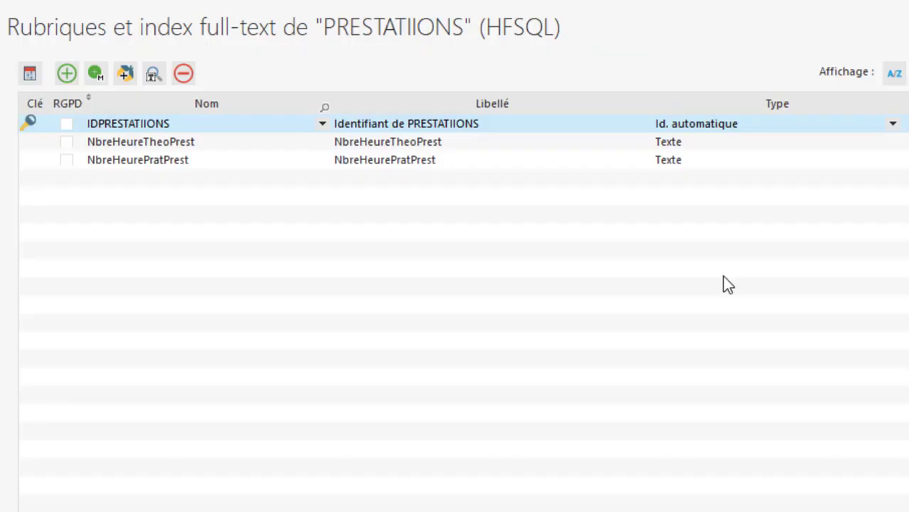
left_click(119, 179)
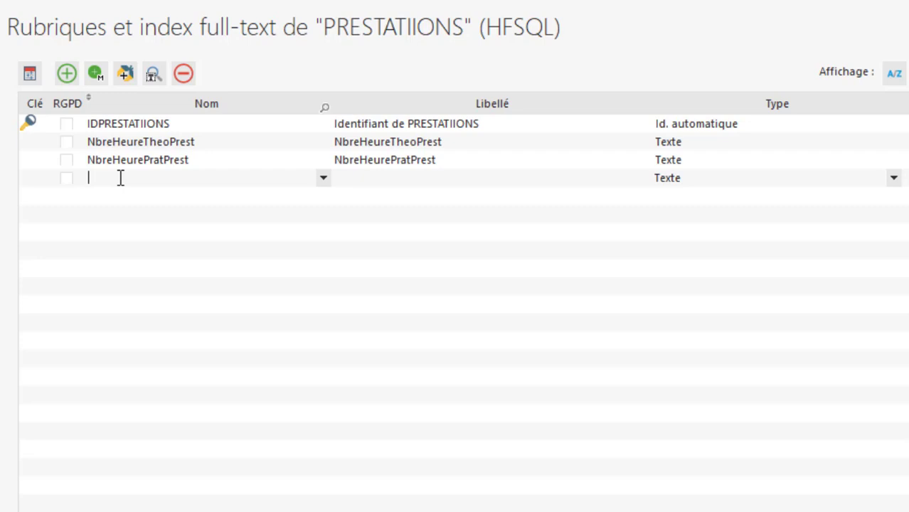
type("DatePrestation")
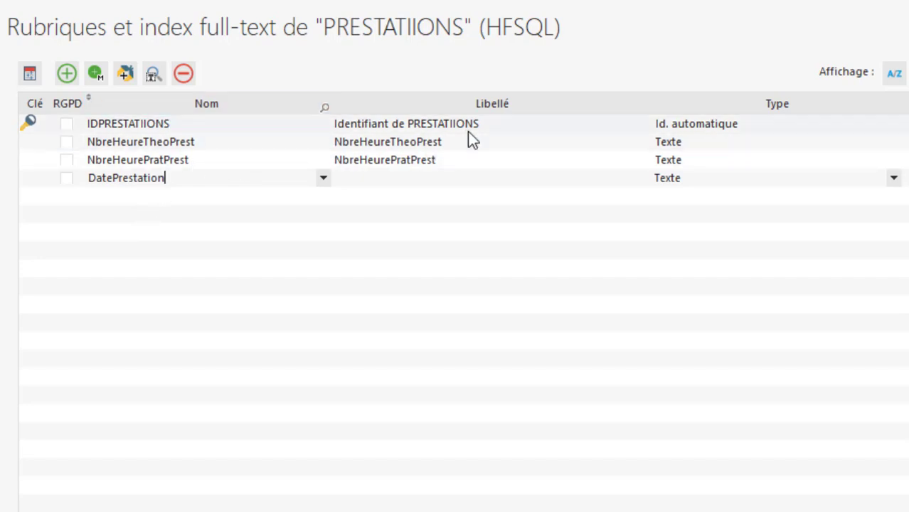
Step: Shorten the caption of the IDPRESTATIIONS item to Id
left_click(485, 123)
left_click_drag(484, 123, 344, 126)
key("BackSpace")
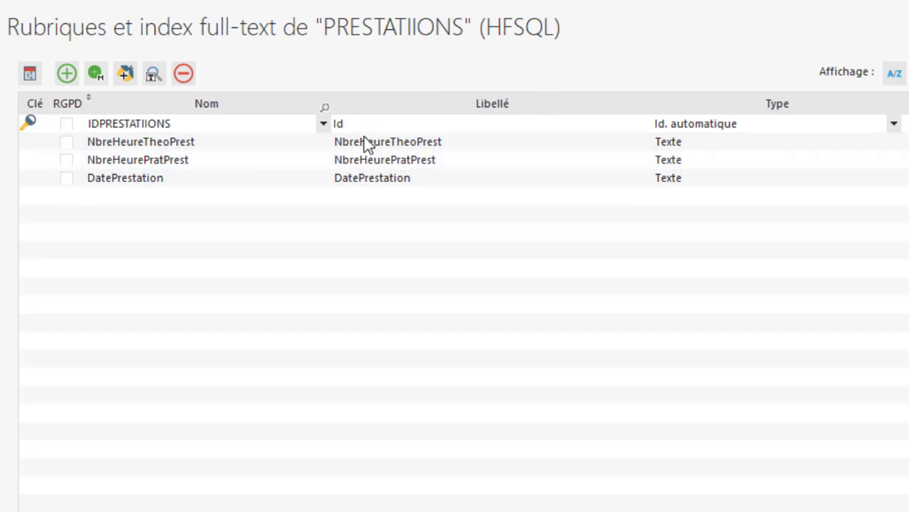
left_click(360, 140)
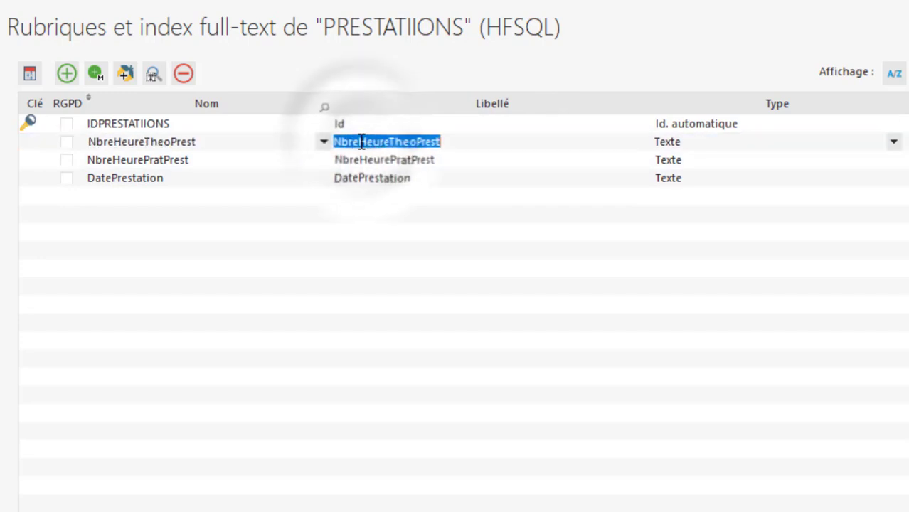
left_click(359, 142)
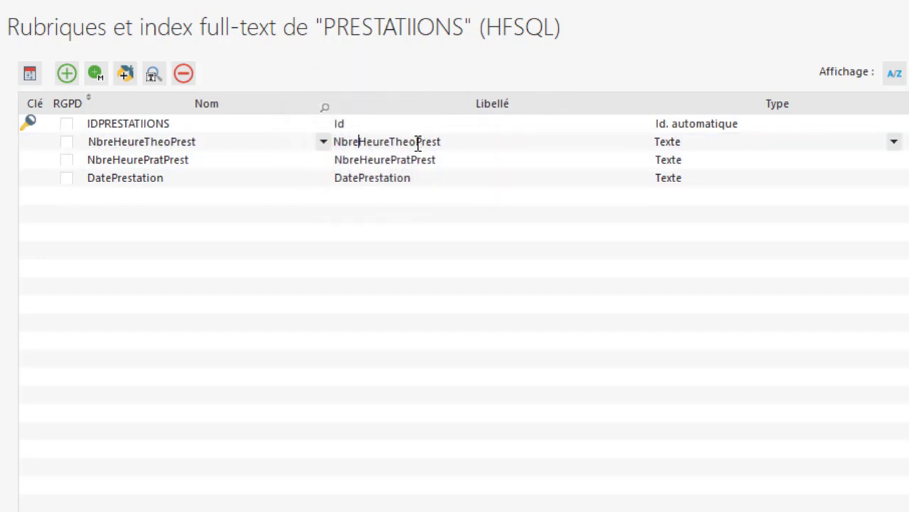
left_click_drag(416, 142, 368, 142)
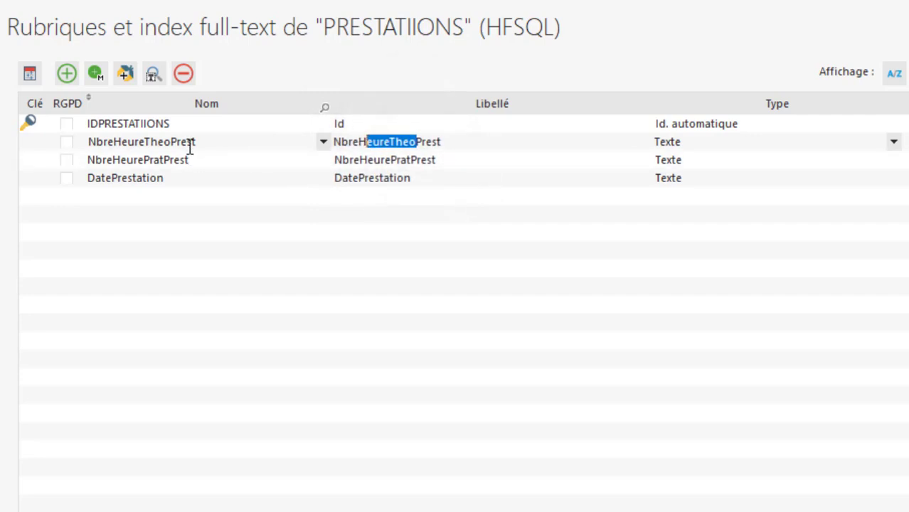
left_click(428, 139)
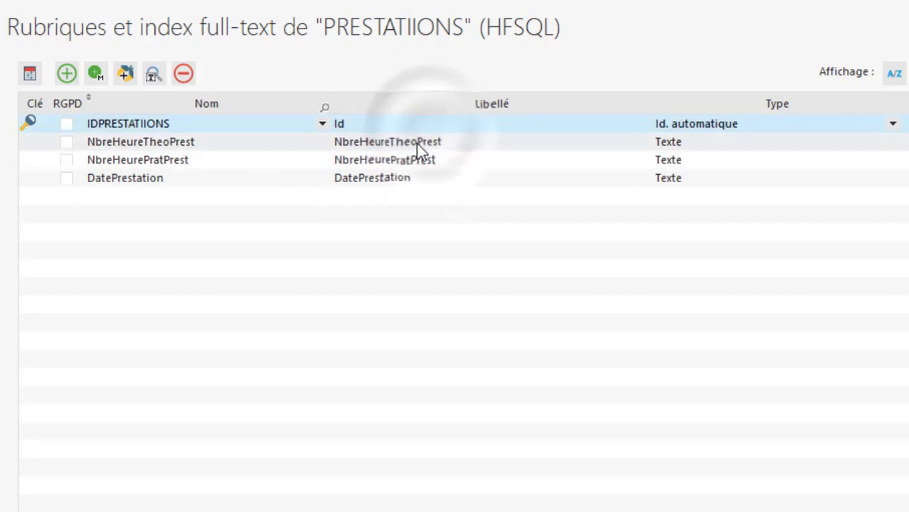
left_click(416, 142)
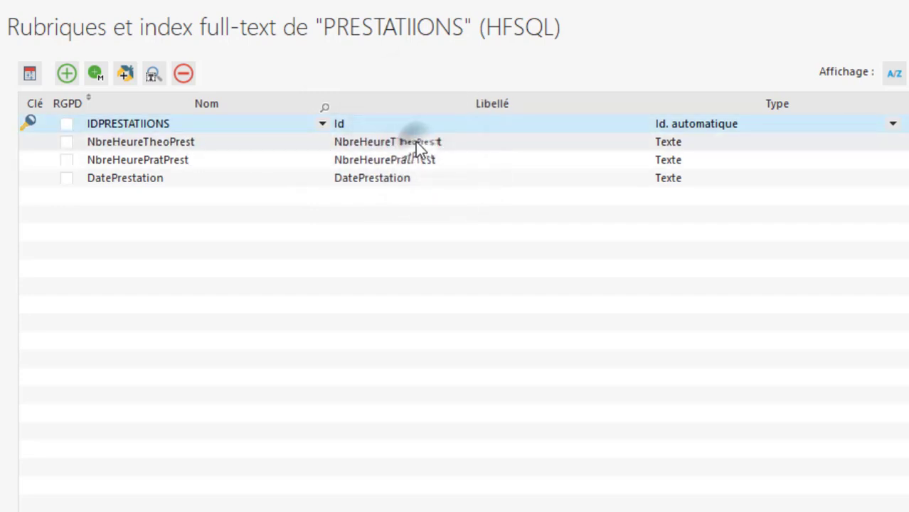
left_click(201, 142)
left_click_drag(201, 142, 174, 141)
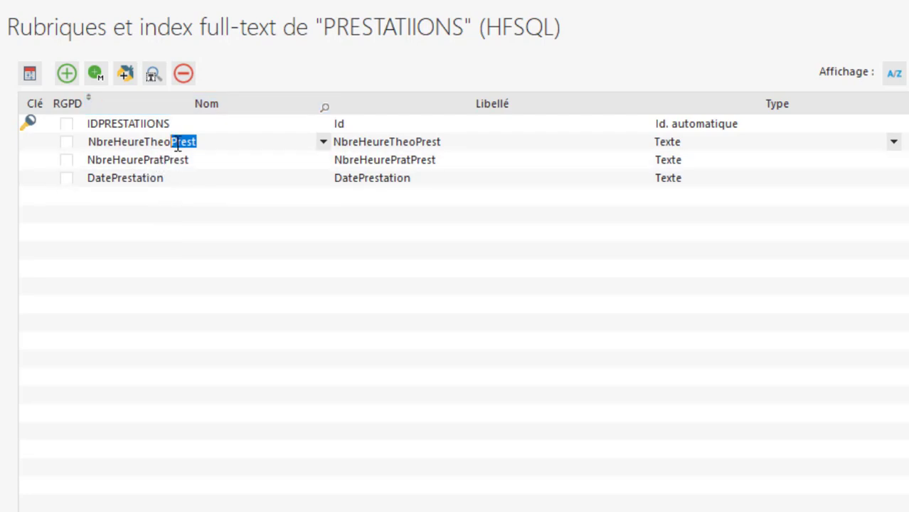
left_click(205, 143)
left_click_drag(206, 143, 87, 146)
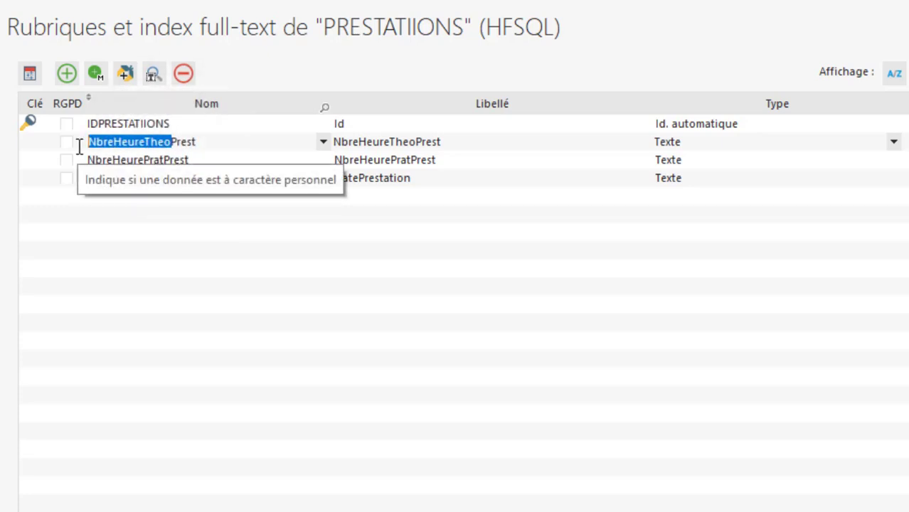
left_click(210, 142)
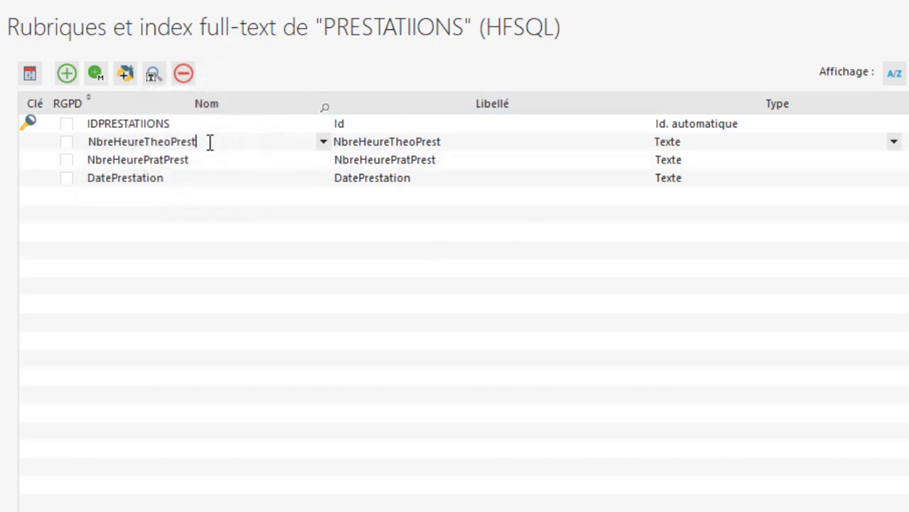
Step: Shorten the caption of the NbreHeureTheoPrest item to NbreHeureTheo
left_click(468, 140)
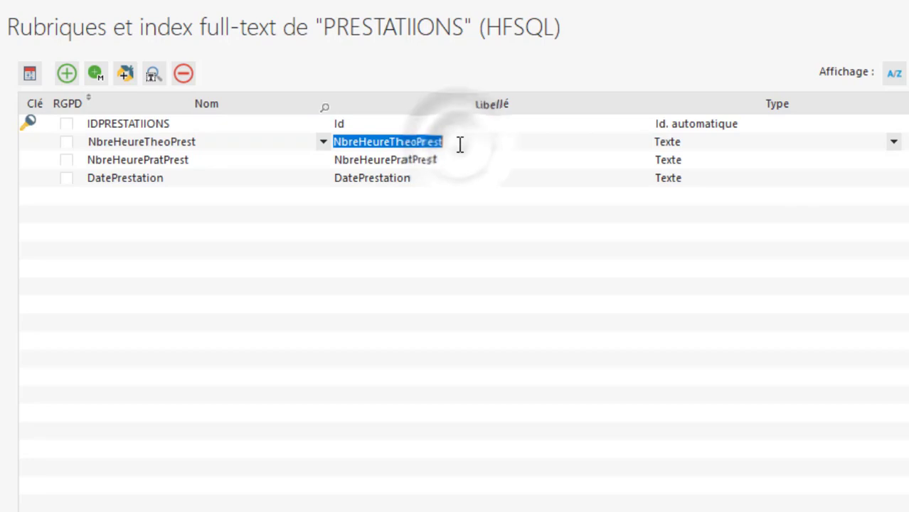
left_click(460, 144)
key("BackSpace")
key("BackSpace")
key("BackSpace")
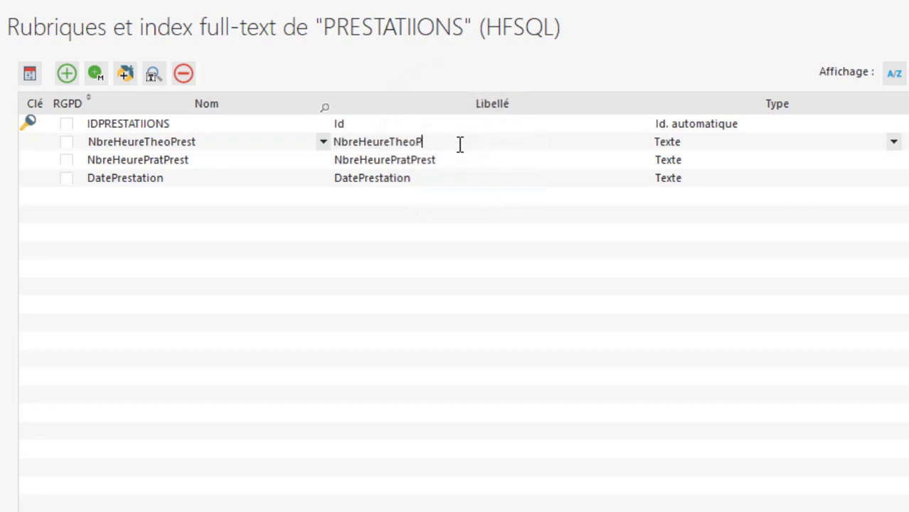
Step: Shorten the caption of the NbreHeurePratPrest item to NbreHeurePrat
left_click(443, 163)
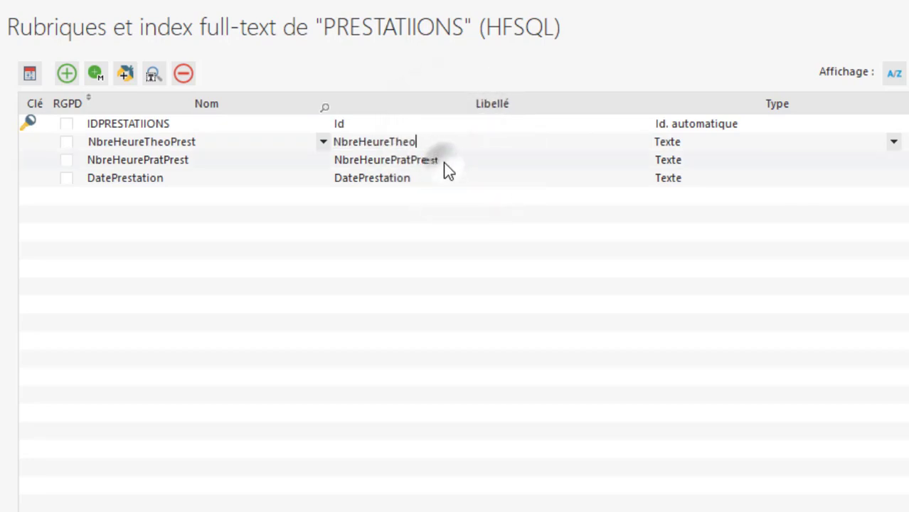
left_click(444, 162)
key("BackSpace")
key("BackSpace")
key("BackSpace")
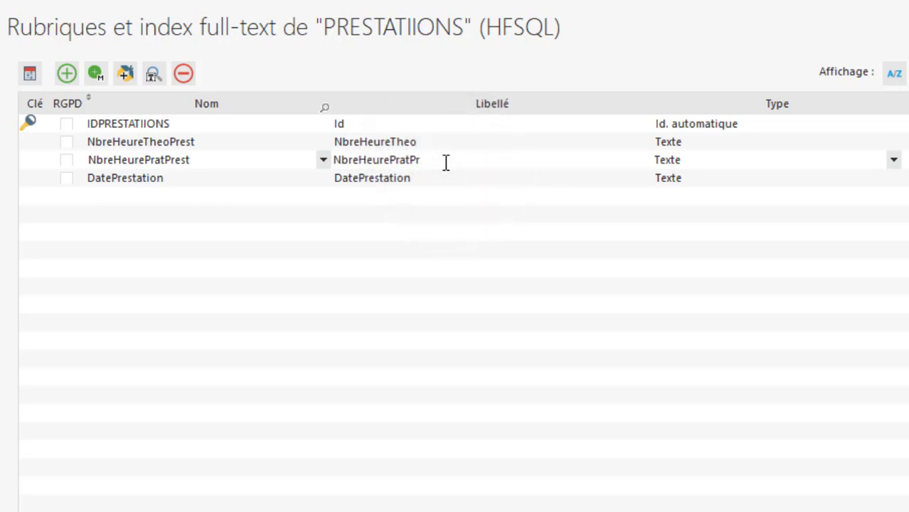
Step: Insert a space in the captions of DatePrestation and NbreHeureTheoPrest so they read Date Prestation and Nbre HeureTheo
left_click(356, 179)
left_click(359, 178)
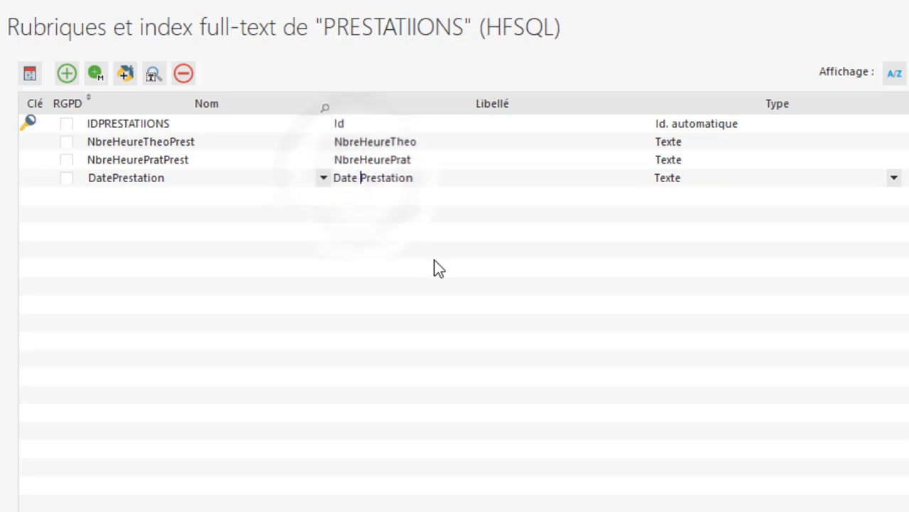
left_click(357, 142)
left_click(357, 141)
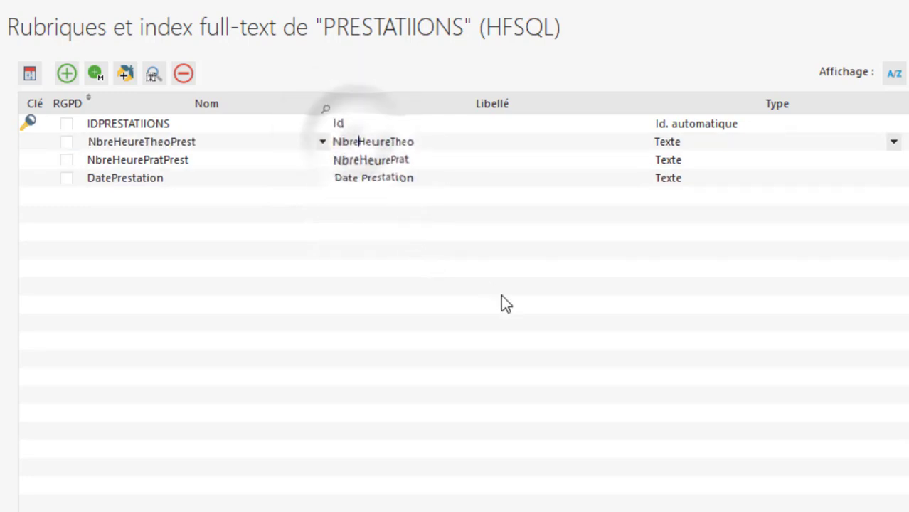
Step: Separate the words in the NbreHeurePratPrest caption so it reads Nbre Heure Prat
left_click(359, 160)
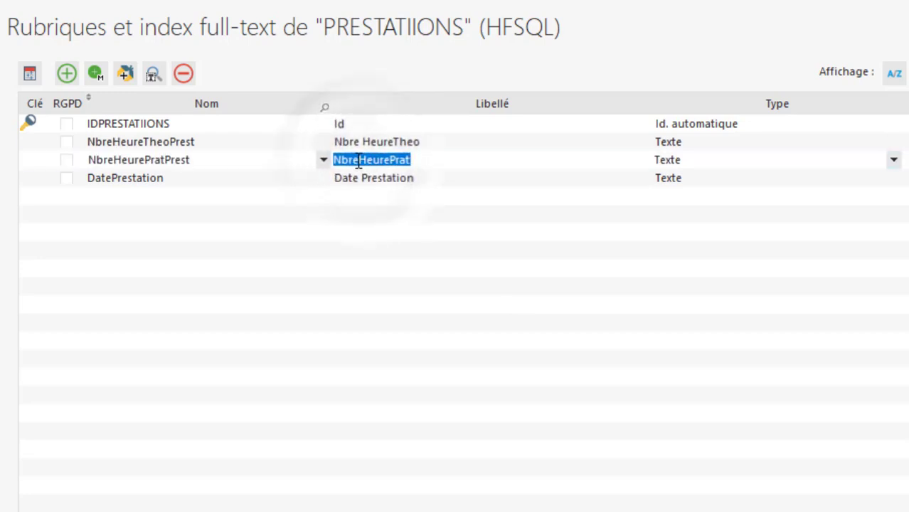
left_click(359, 161)
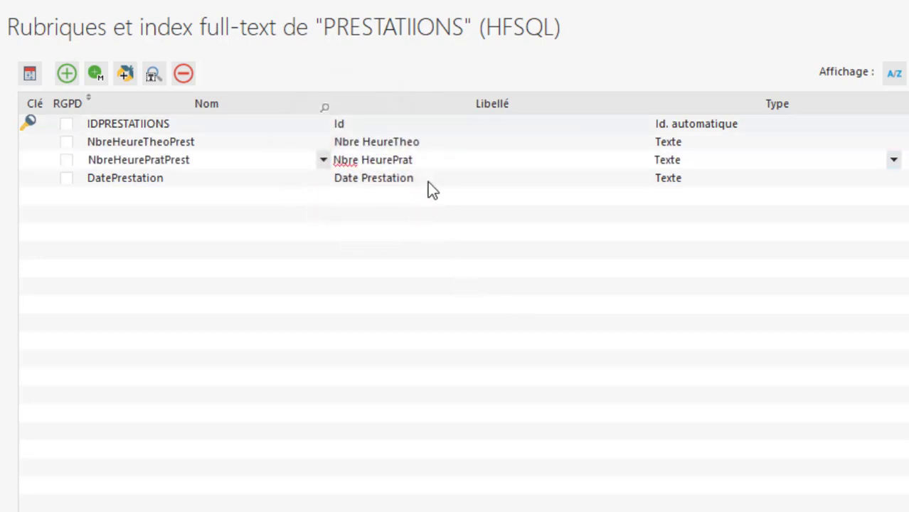
left_click(392, 160)
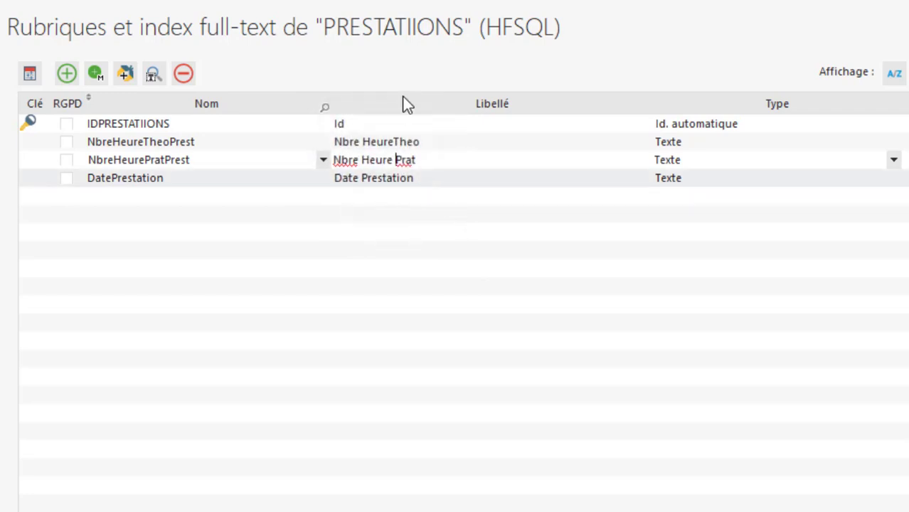
Step: Complete the NbreHeureTheoPrest caption as Nbre Heure Theo and validate the items of PRESTATIIONS
left_click(393, 141)
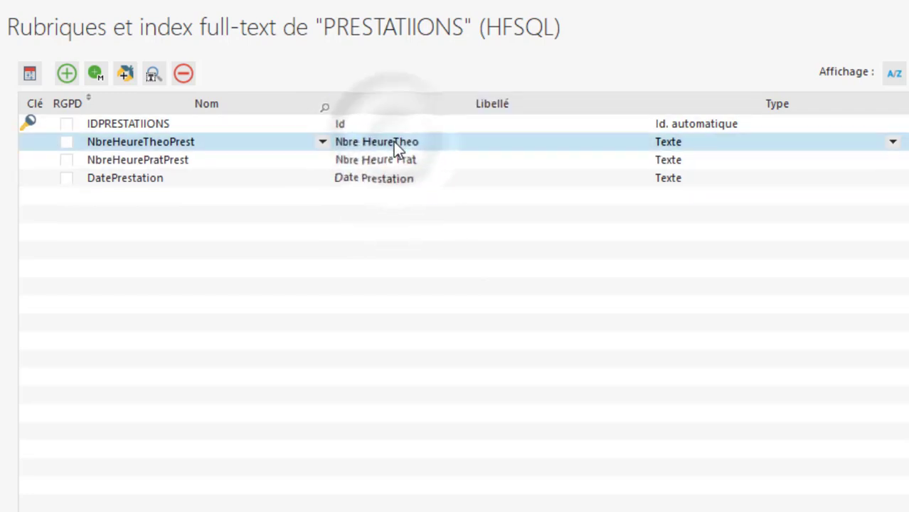
left_click(394, 142)
left_click(393, 142)
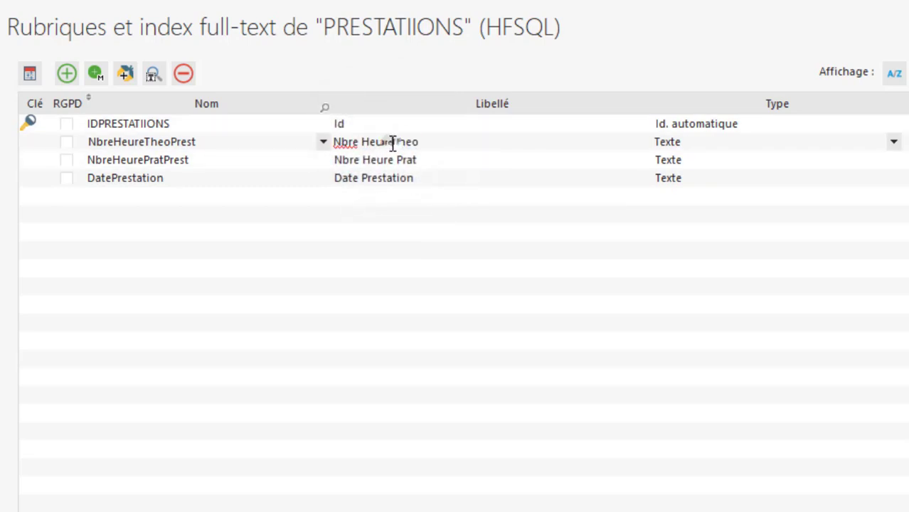
left_click(438, 143)
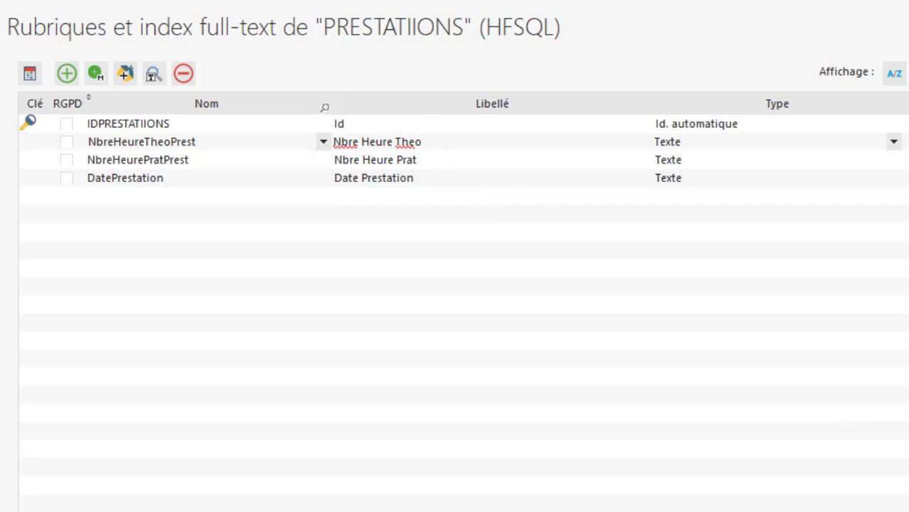
left_click(802, 468)
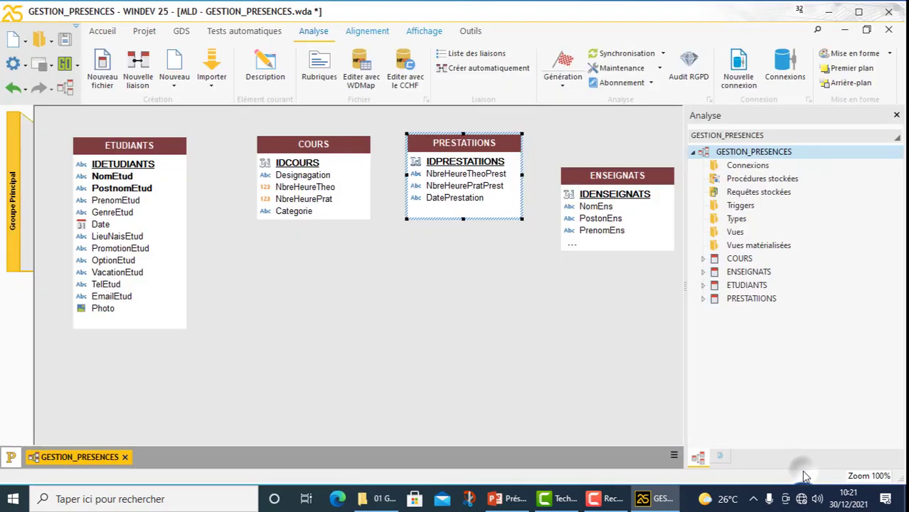
Step: Move the ENSEIGNATS data file up in the analysis, roughly level with the other data files
left_click(472, 249)
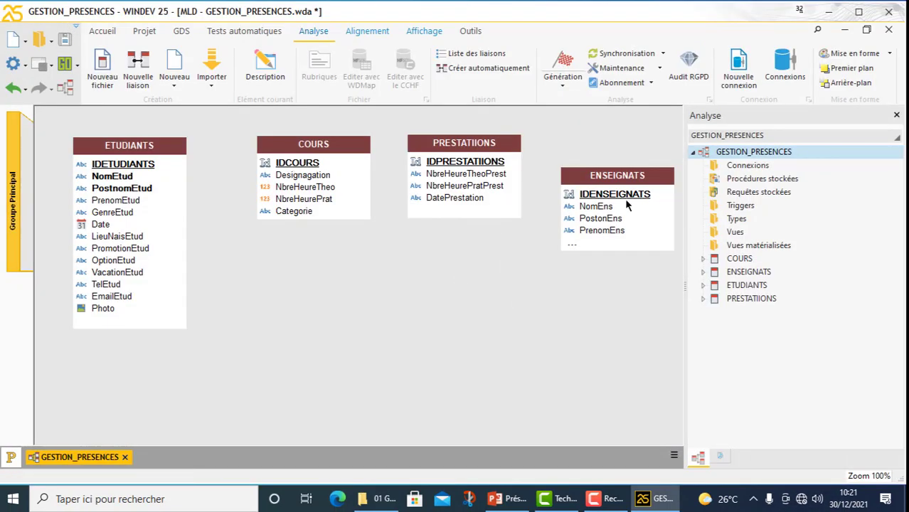
left_click(617, 170)
left_click_drag(617, 167, 619, 148)
left_click(394, 266)
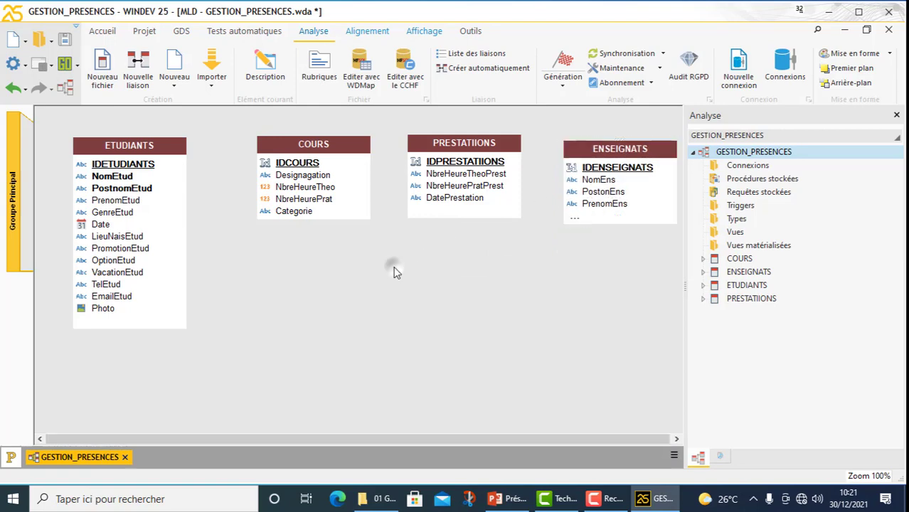
Step: Switch to PowerPoint to examine the associations and cardinalities in the class diagram, returning to the WINDEV analysis
left_click(492, 498)
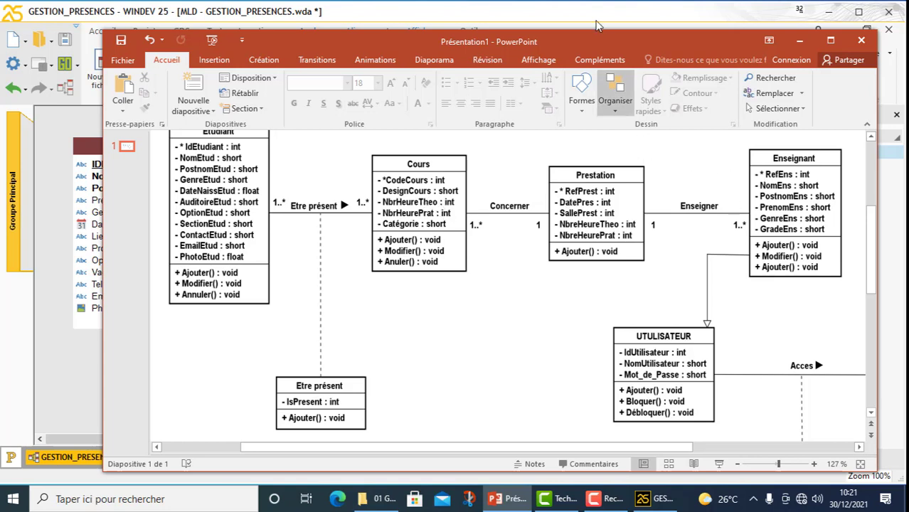
left_click(579, 6)
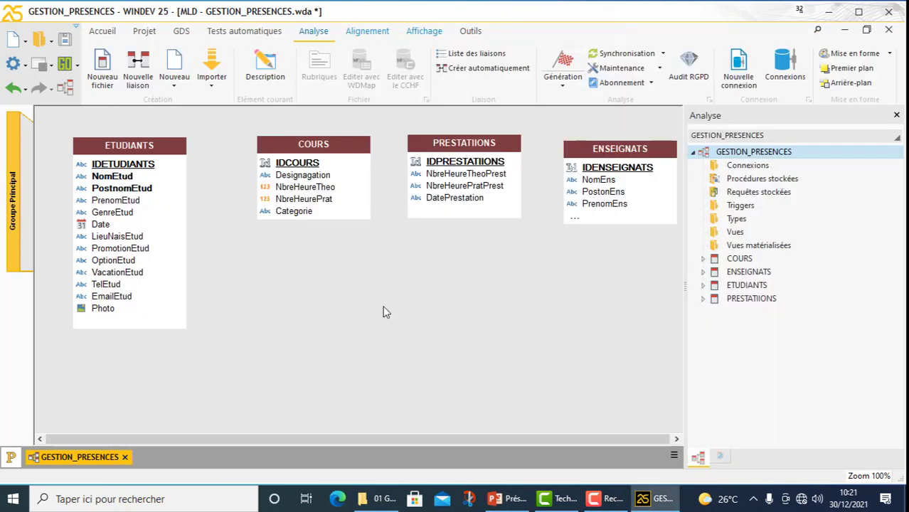
left_click(506, 499)
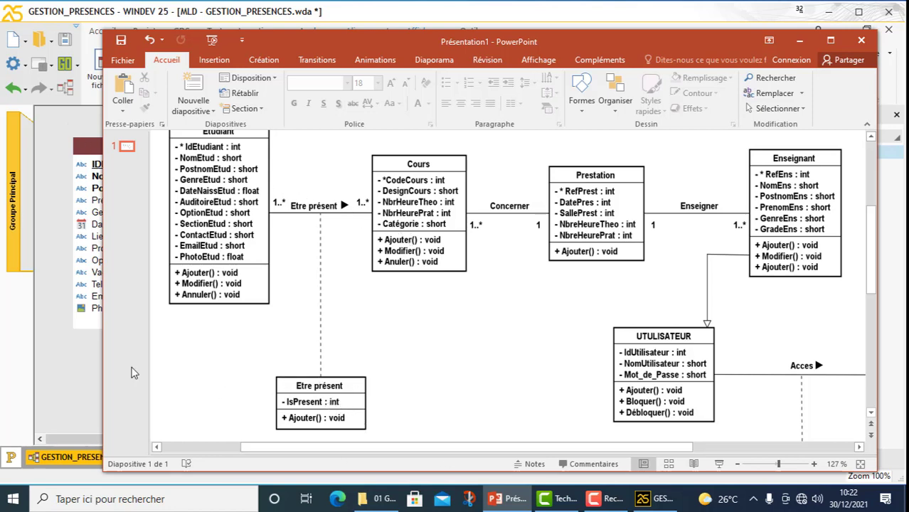
left_click(64, 348)
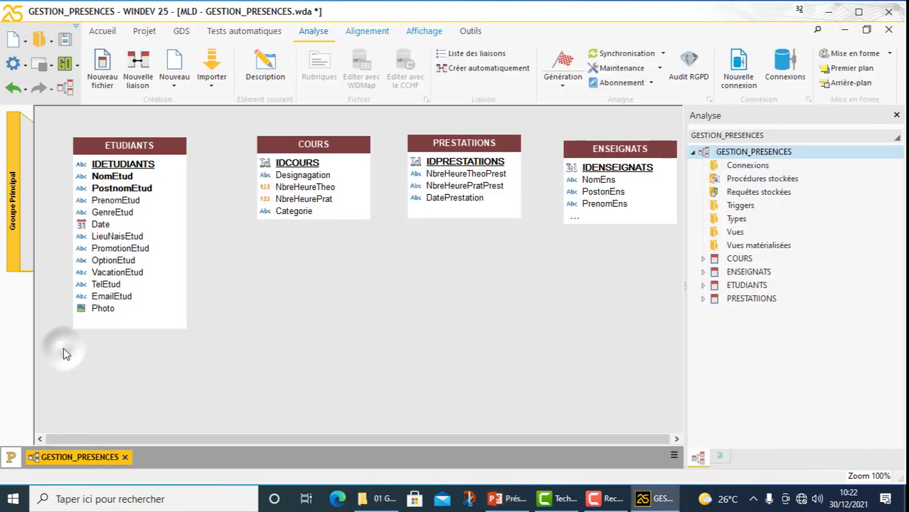
Step: Rearrange the analysis with COURS midway between ETUDIANTS and ENSEIGNATS and PRESTATIIONS below ENSEIGNATS, checking against the class diagram
left_click_drag(481, 150, 534, 232)
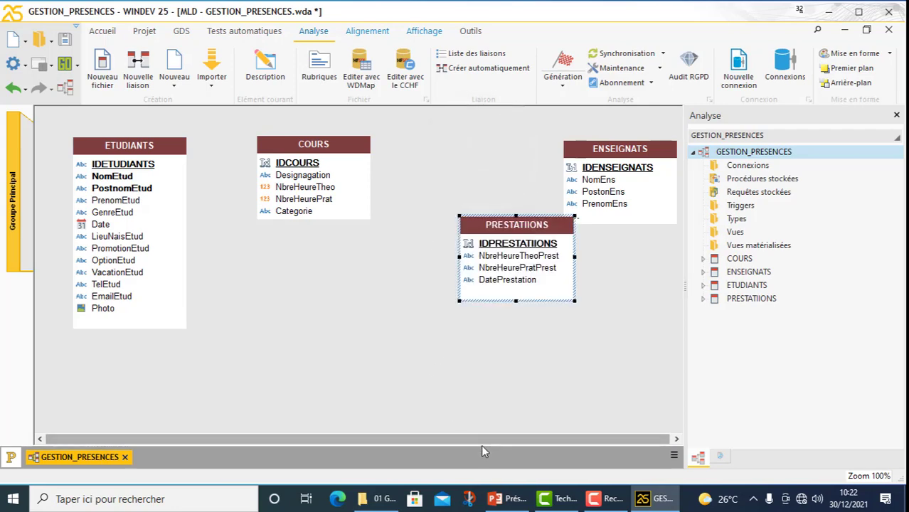
left_click(515, 499)
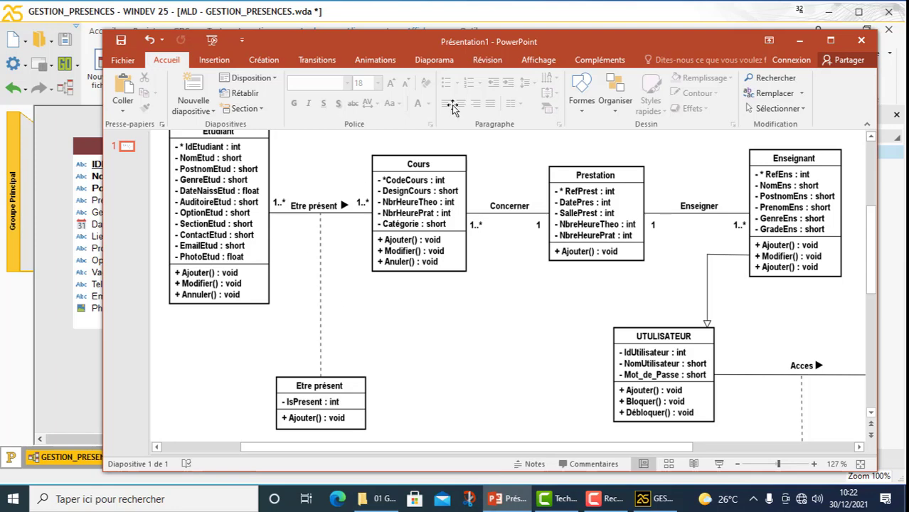
left_click(459, 10)
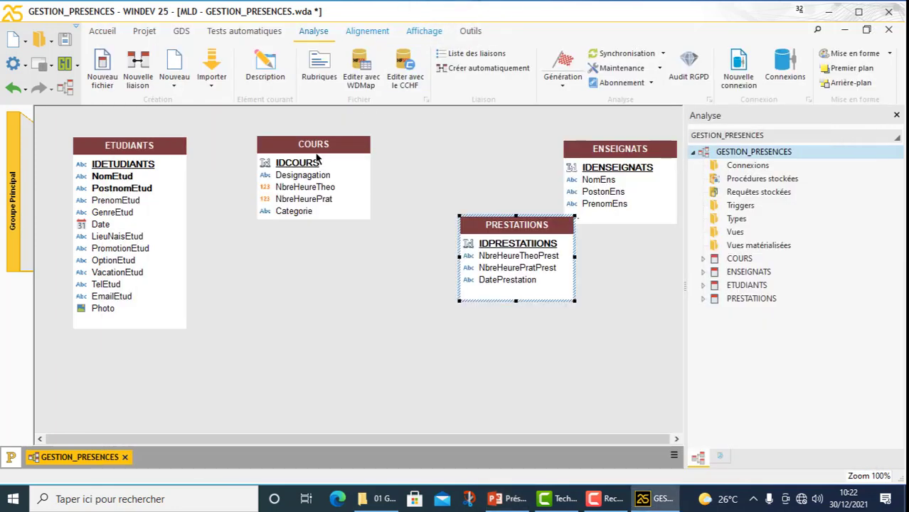
left_click_drag(311, 153, 436, 163)
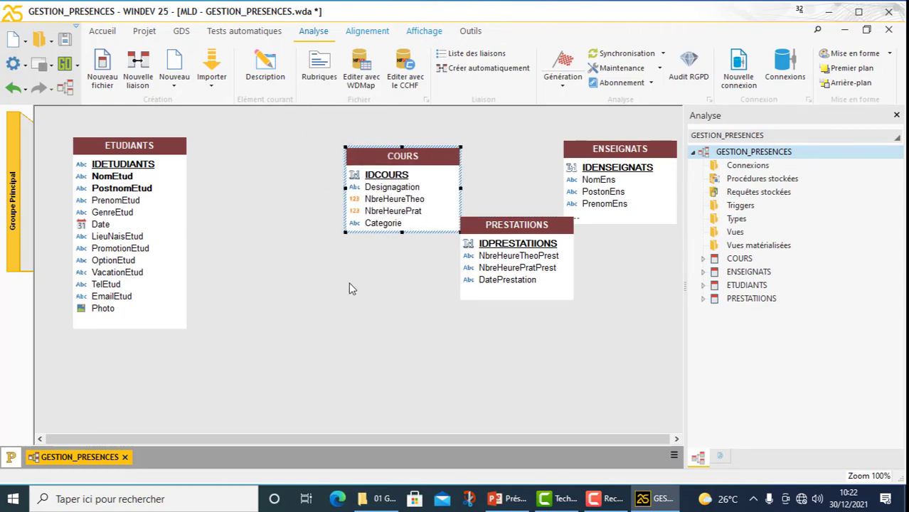
left_click_drag(482, 226, 536, 260)
left_click(403, 272)
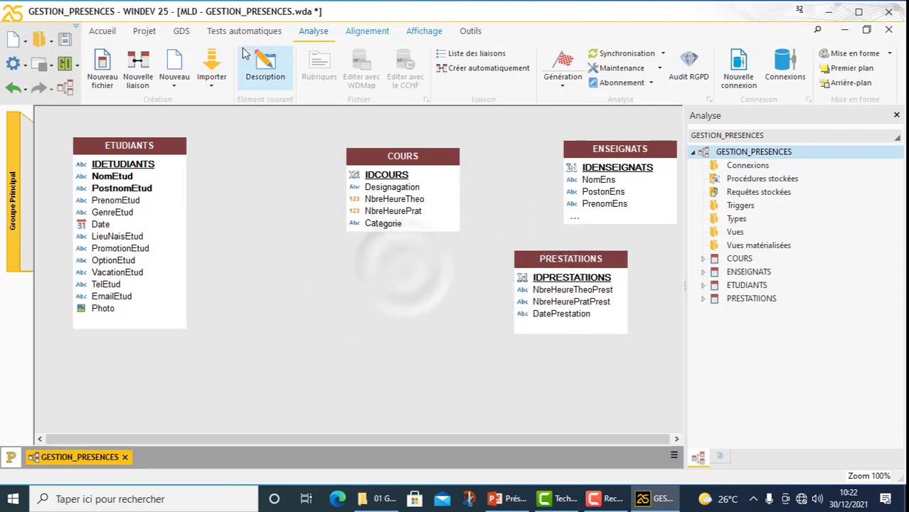
Step: Create a new link from the ETUDIANTS data file to the COURS data file
left_click(310, 37)
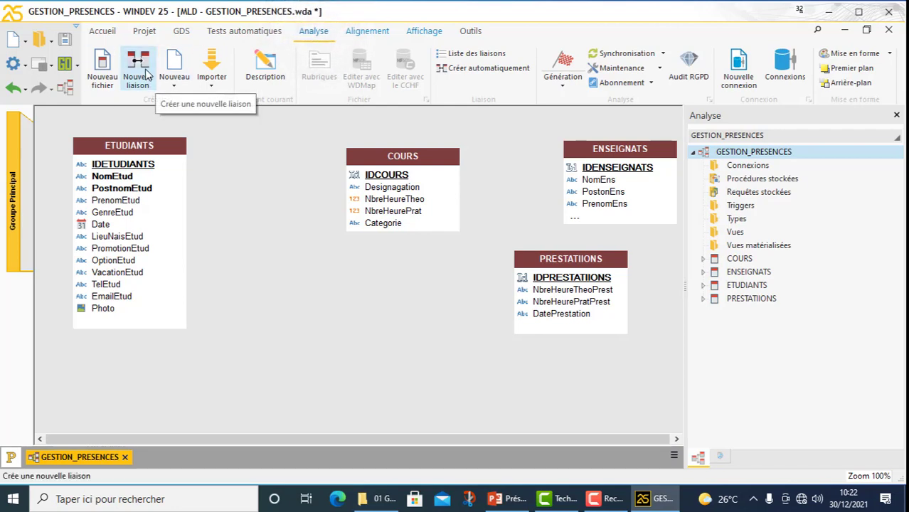
left_click(146, 74)
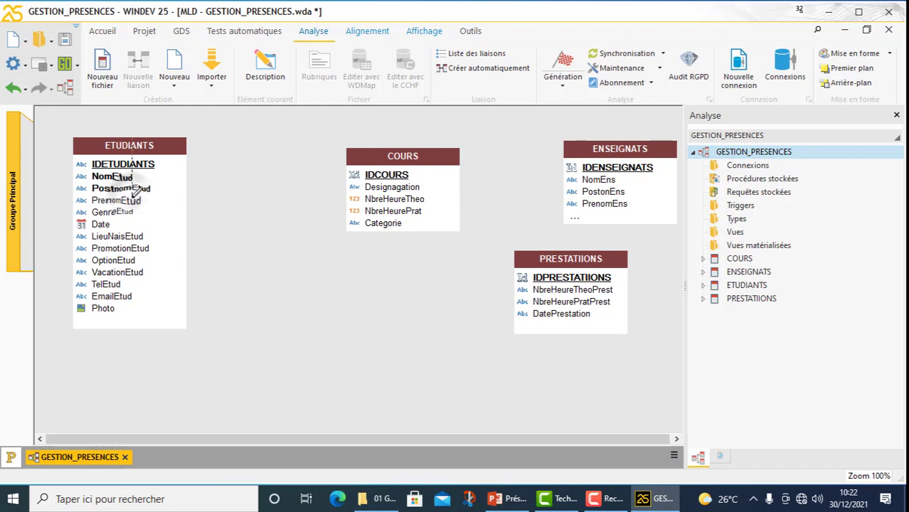
left_click_drag(133, 193, 400, 192)
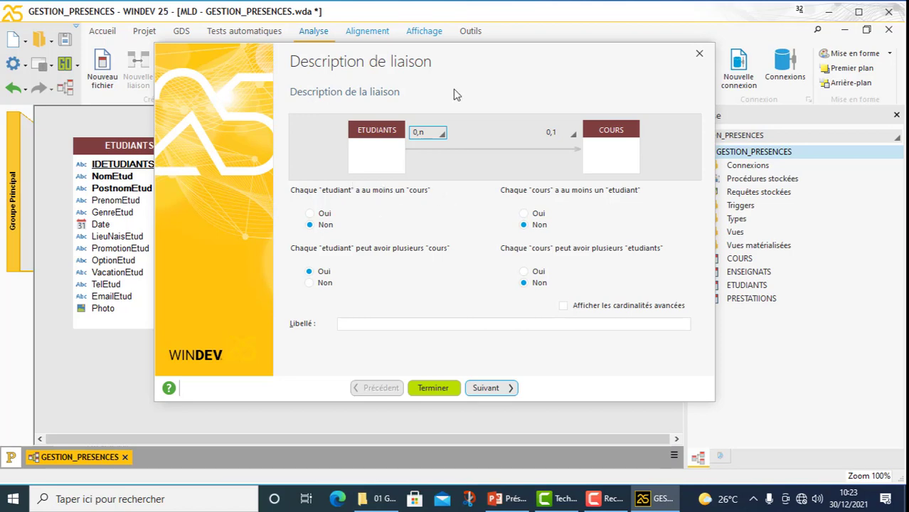
Step: Set the link's cardinalities to 1,n for both ETUDIANTS and COURS, and proceed to the relation file options
left_click_drag(432, 55, 451, 45)
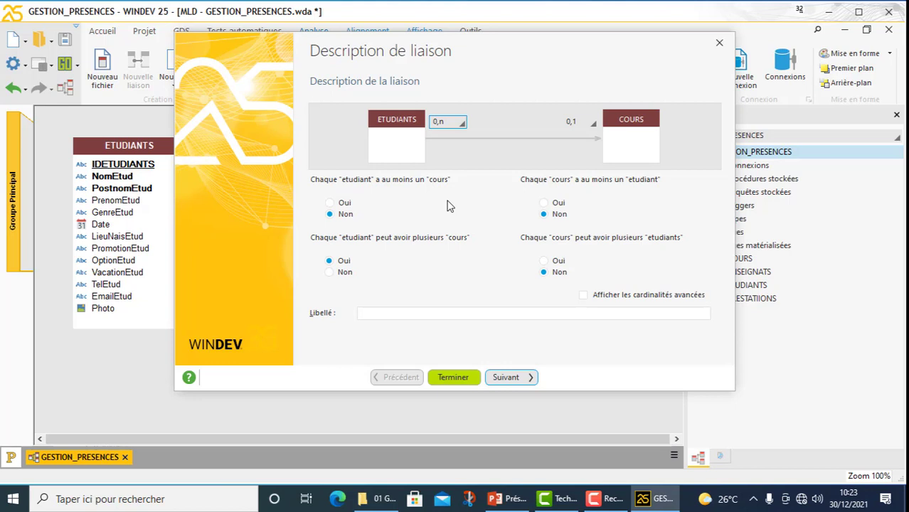
left_click(330, 203)
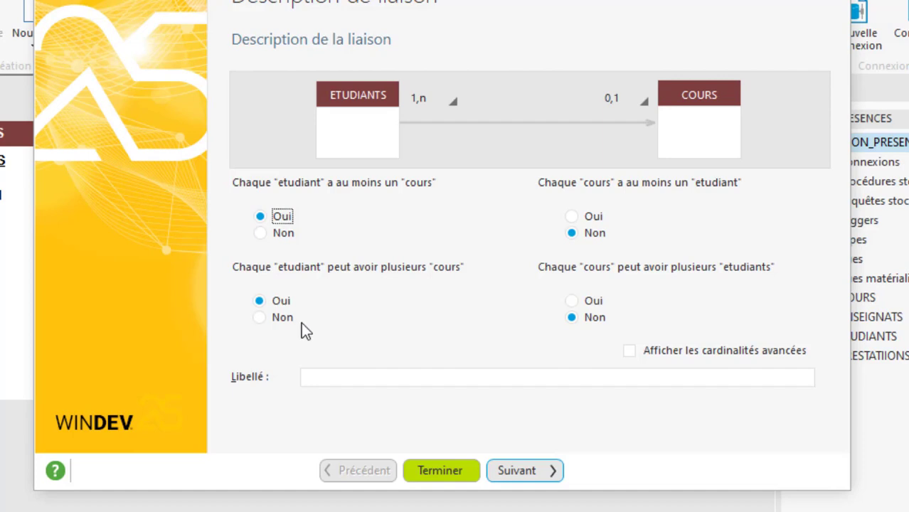
left_click(588, 216)
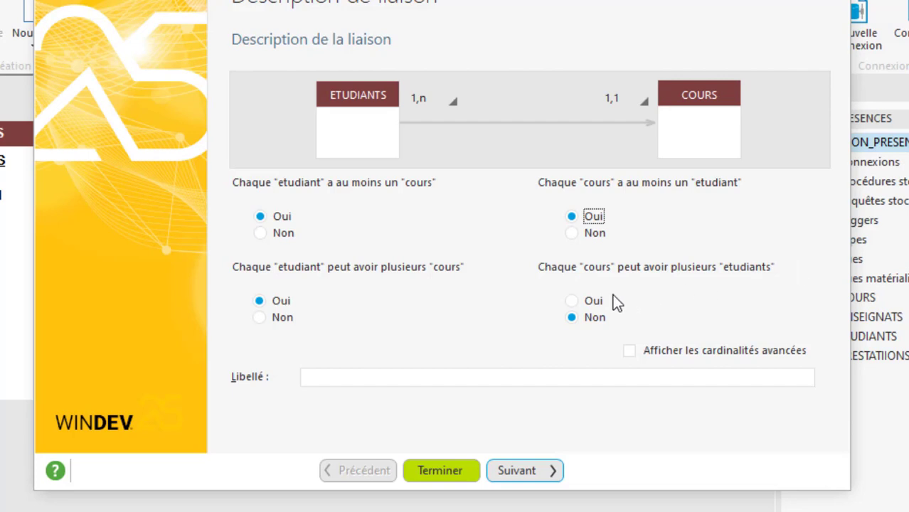
left_click(572, 301)
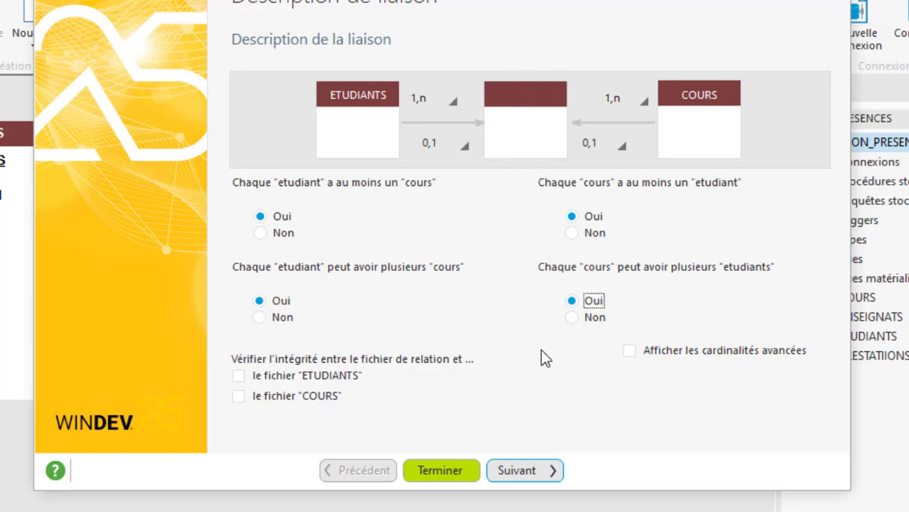
left_click(543, 471)
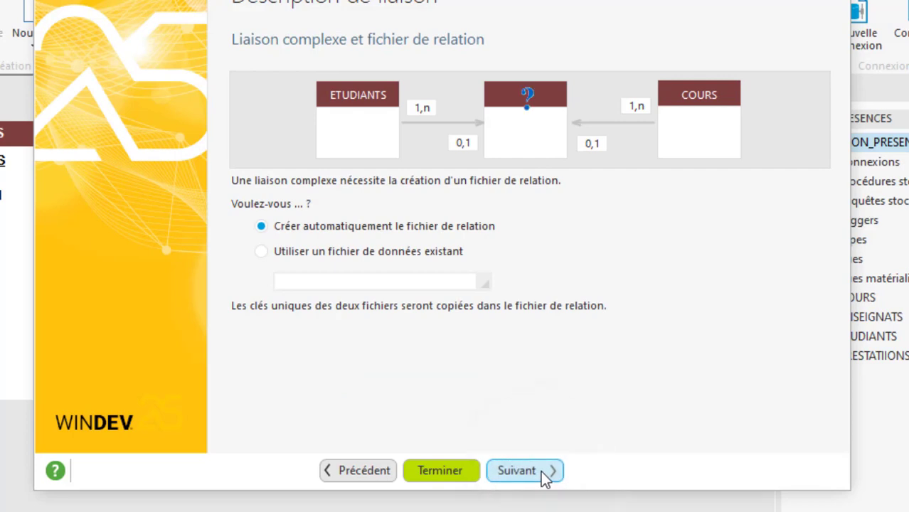
Step: Finish the ETUDIANTS–COURS link with an automatically created relation file, the IDETUDIANTS and IDCOURS keys, and the default integrity rules
left_click(539, 467)
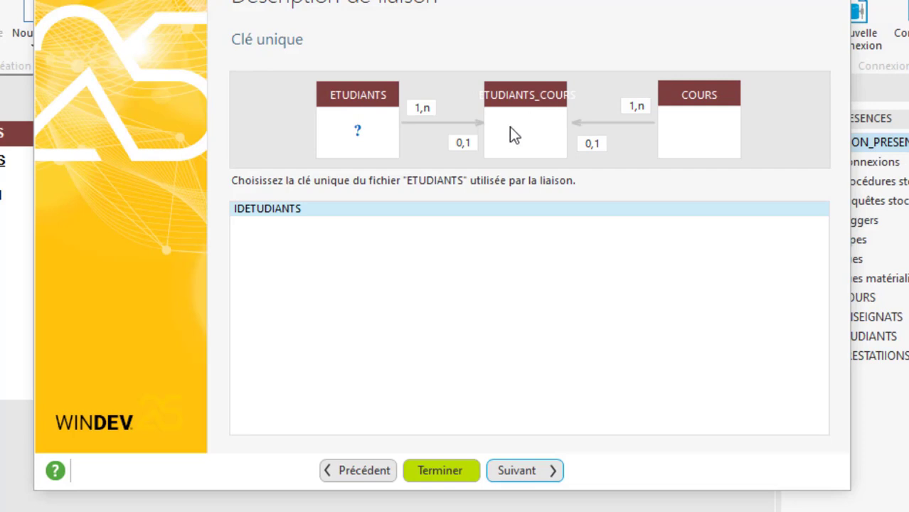
left_click(537, 470)
left_click(537, 469)
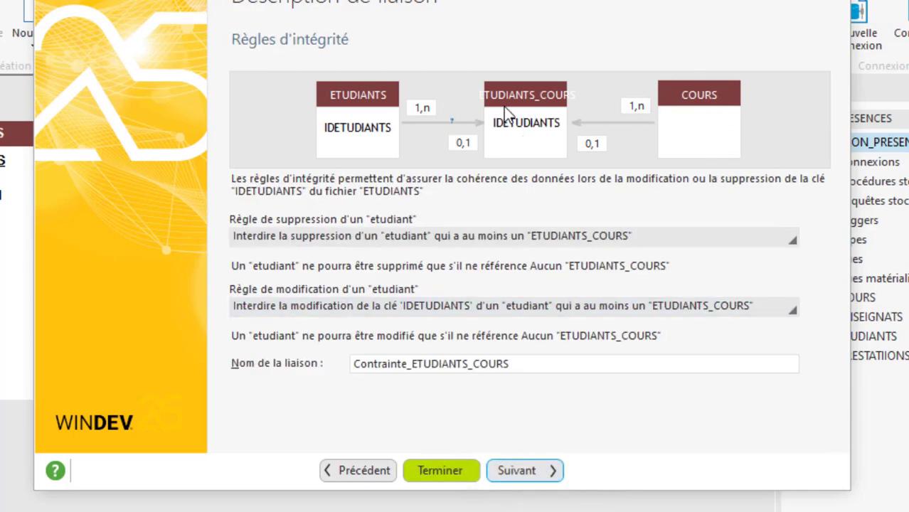
left_click(529, 475)
left_click(529, 478)
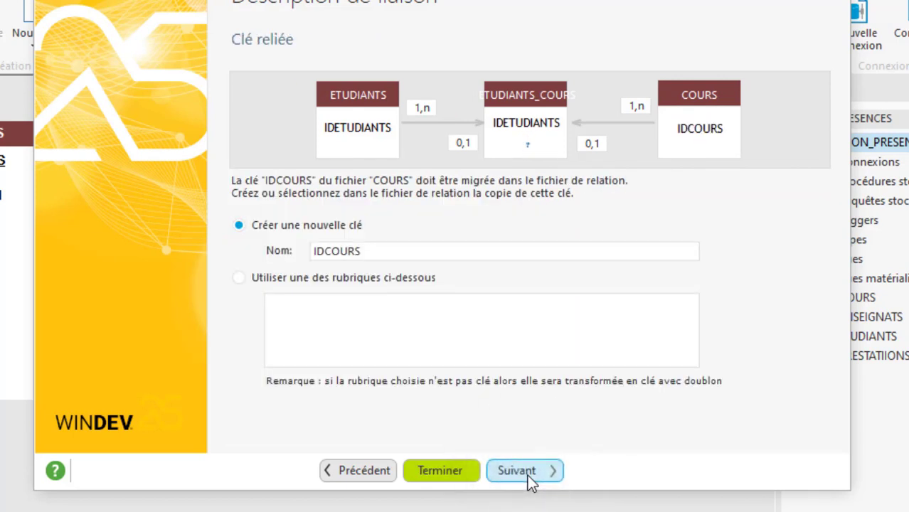
left_click(528, 475)
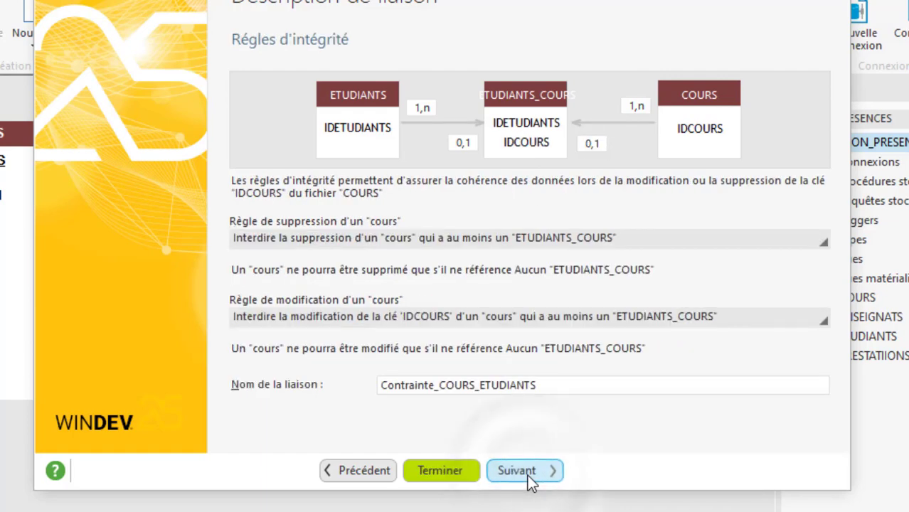
left_click(528, 477)
left_click(527, 477)
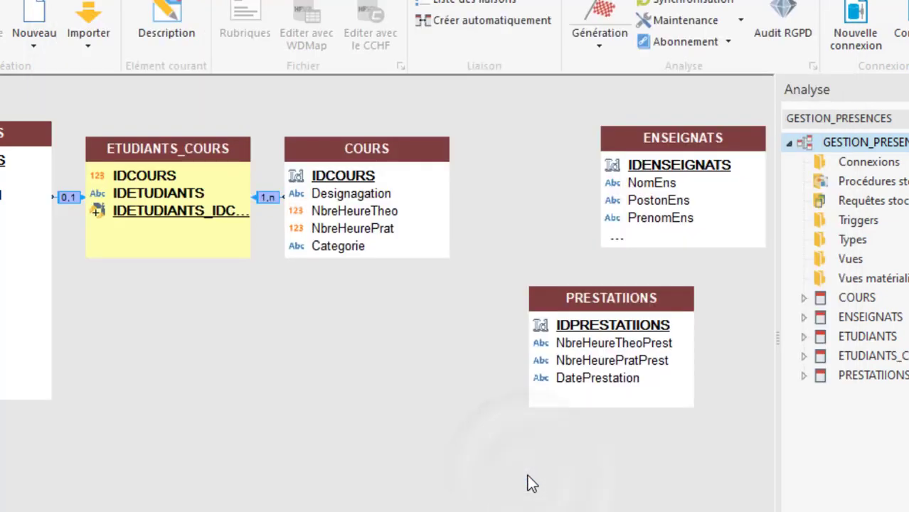
Step: Move COURS closer to ENSEIGNATS and place the relation file ETUDIANTS_COURS lower, between ETUDIANTS and COURS
left_click_drag(355, 149, 428, 141)
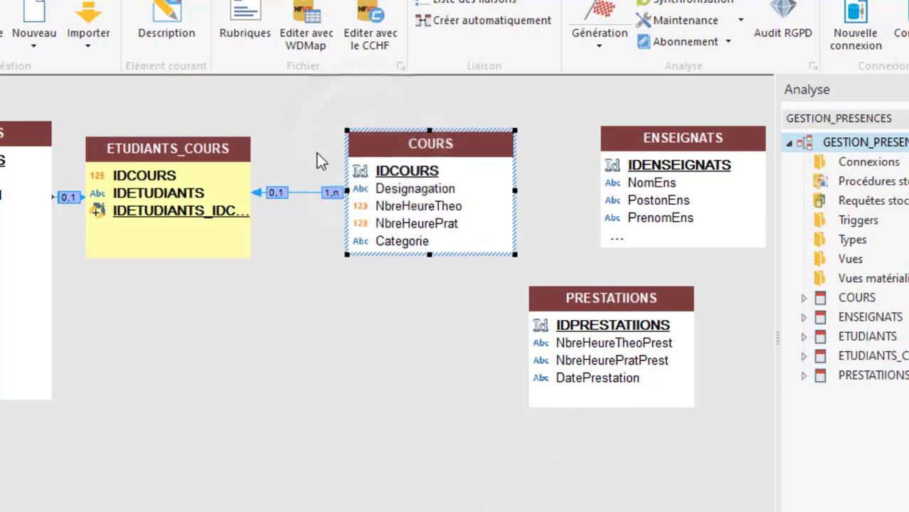
left_click_drag(213, 155, 247, 282)
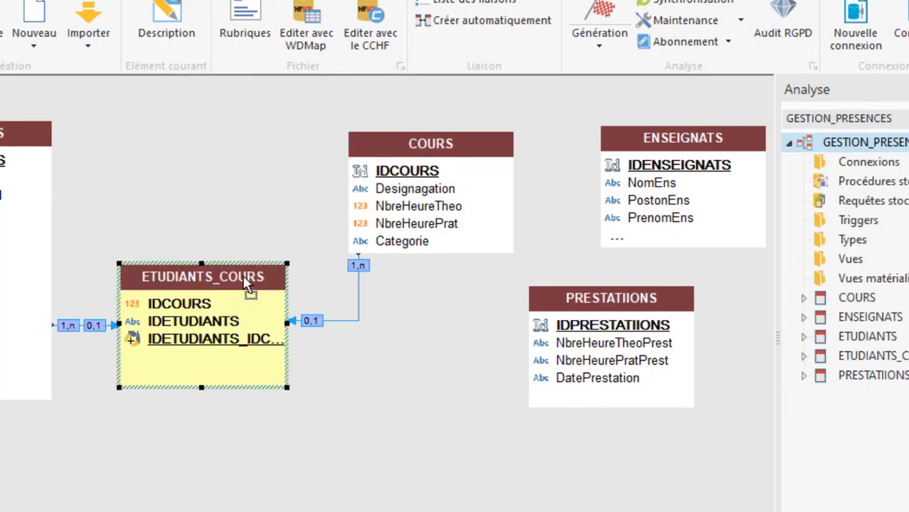
left_click(487, 346)
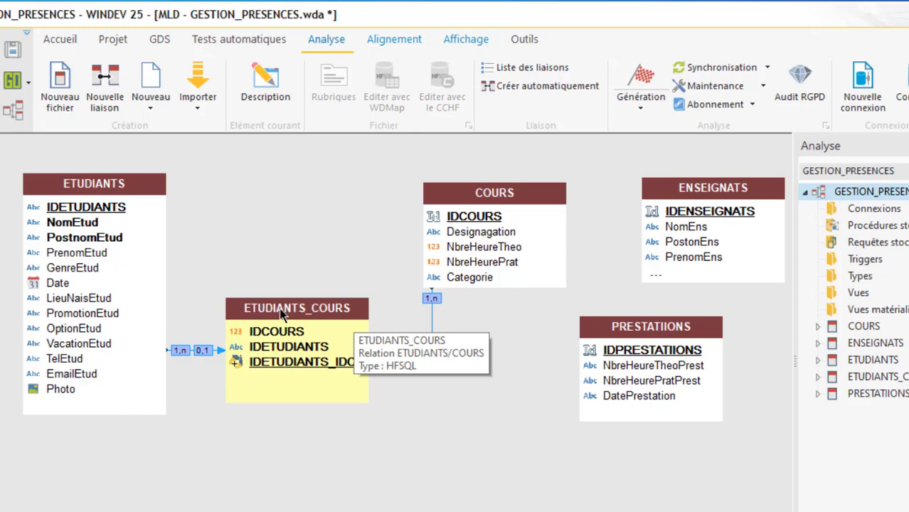
Step: Check the class diagram in PowerPoint, and rename the relation data file ETUDIANTS_COURS as PRESENCES in WINDEV
key("alt+Tab")
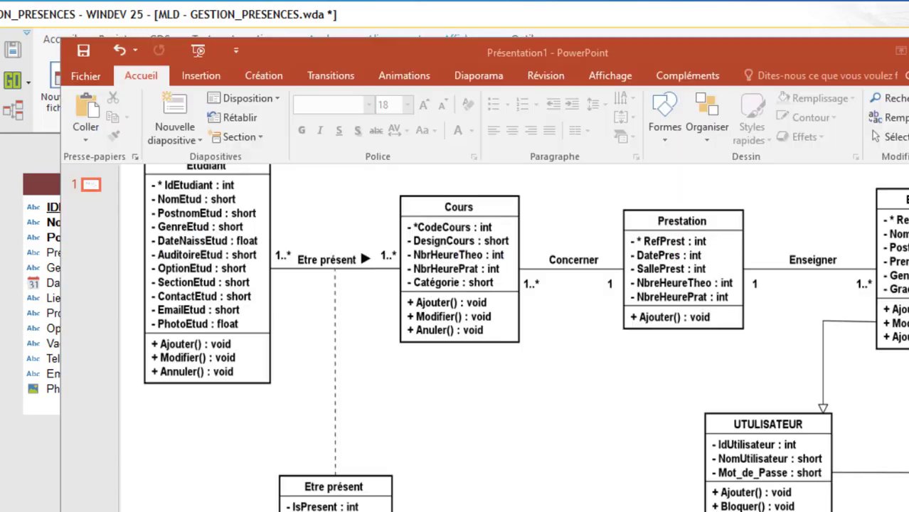
key("alt+Tab")
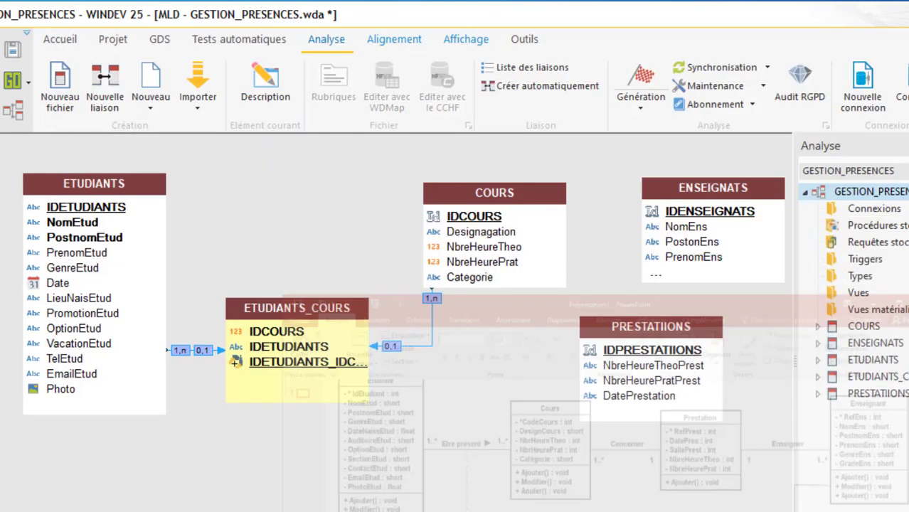
left_click(258, 312)
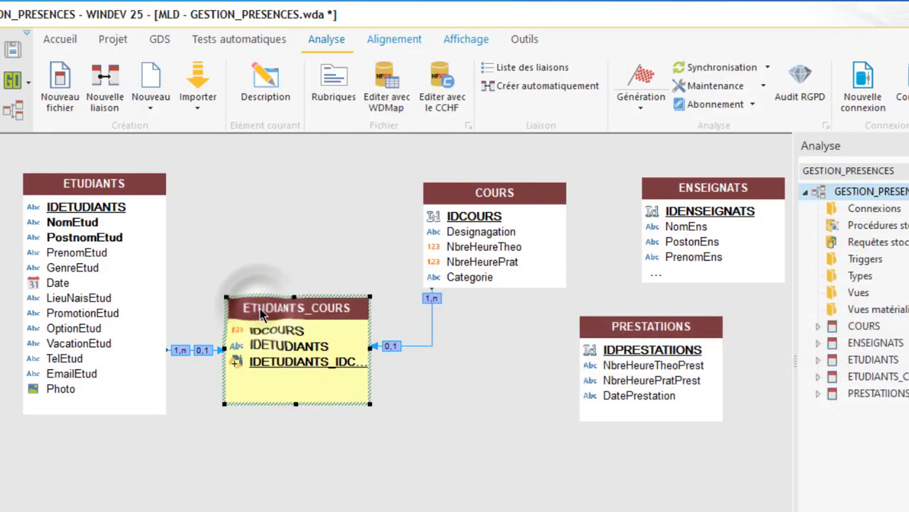
double_click(277, 306)
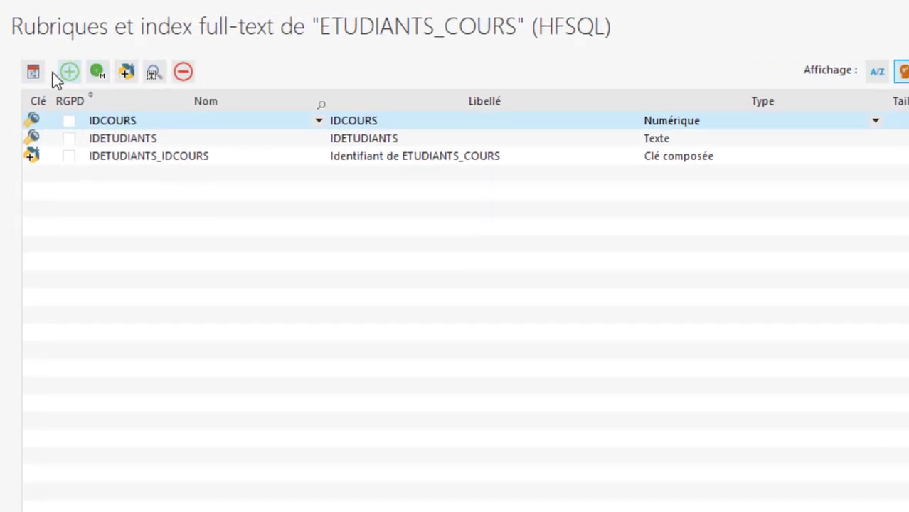
left_click(34, 71)
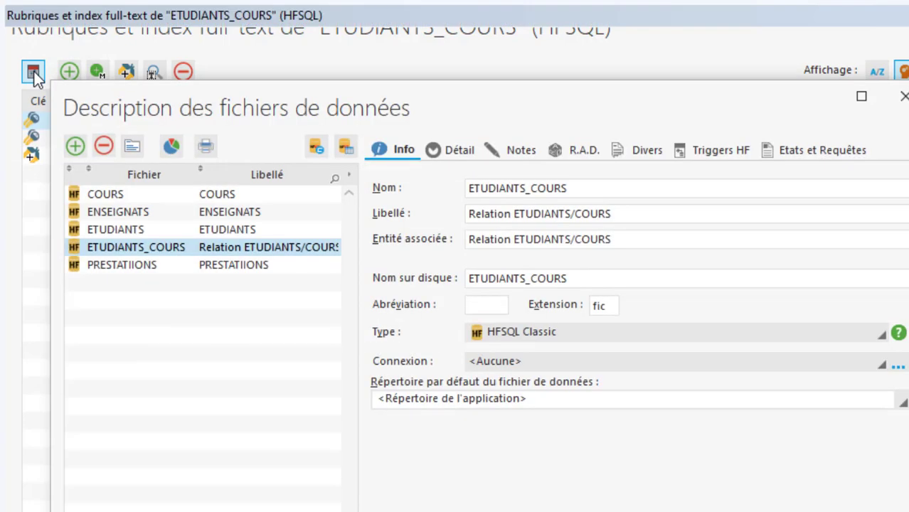
left_click_drag(585, 191, 433, 187)
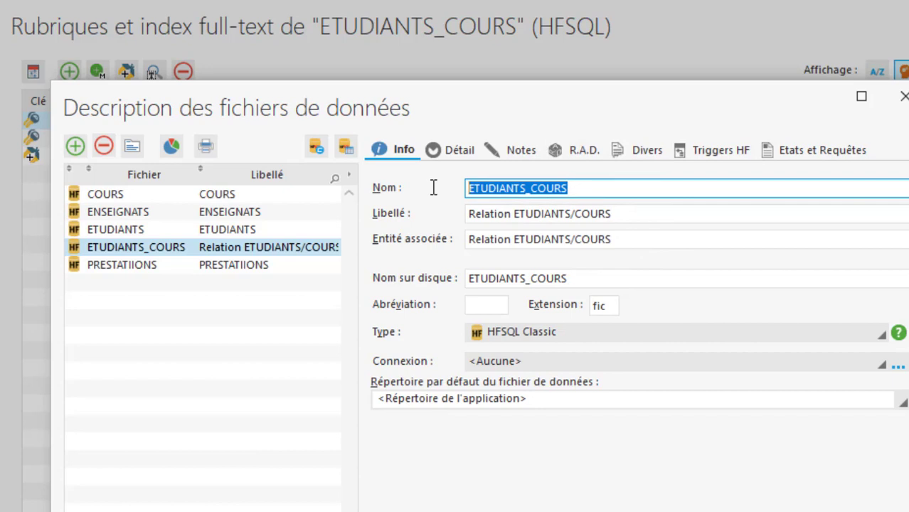
type("PRESENCES")
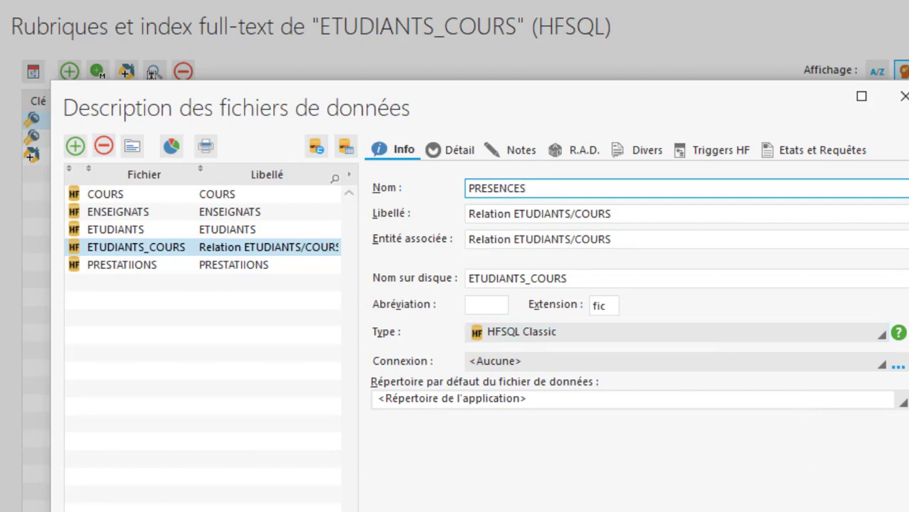
key("Return")
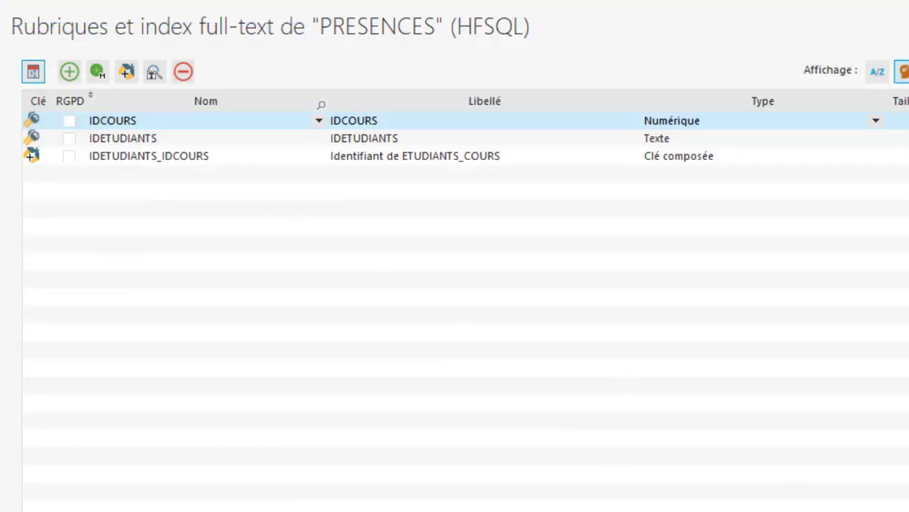
Step: Consult the Etre présent class in PowerPoint, and add its IsPresent item to PRESENCES in WINDEV, directly below IDCOURS
key("alt+Tab")
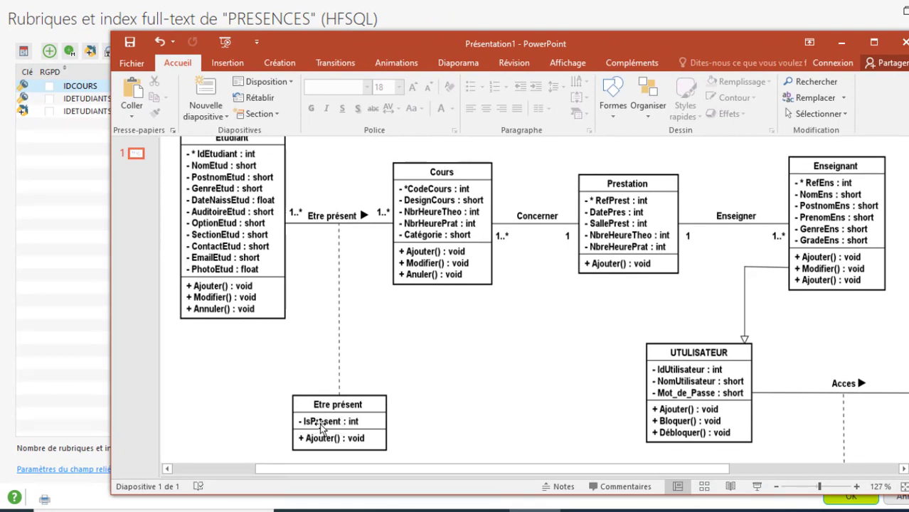
left_click(839, 44)
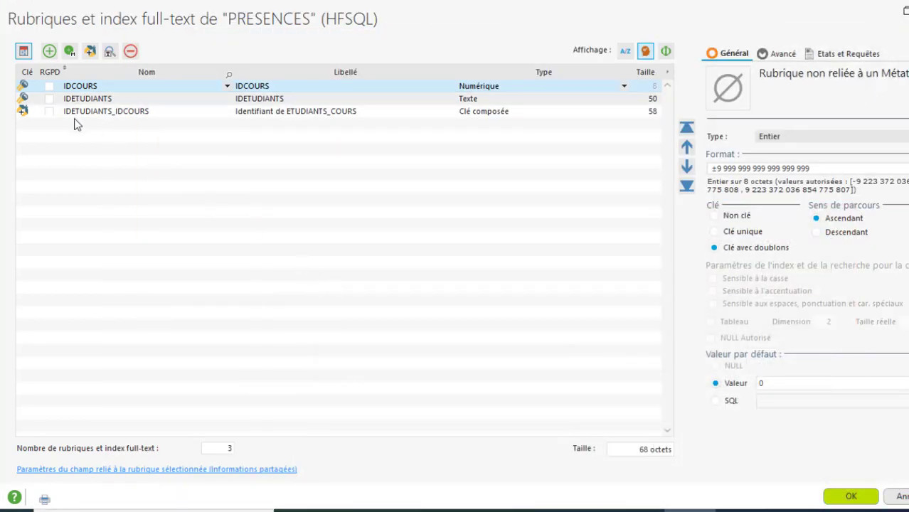
left_click(81, 130)
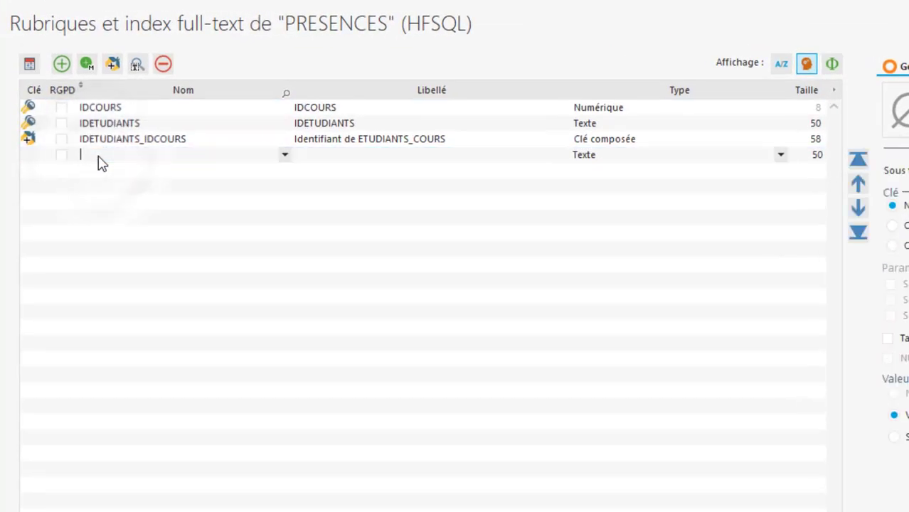
left_click(100, 155)
type("IsPresent")
left_click(44, 158)
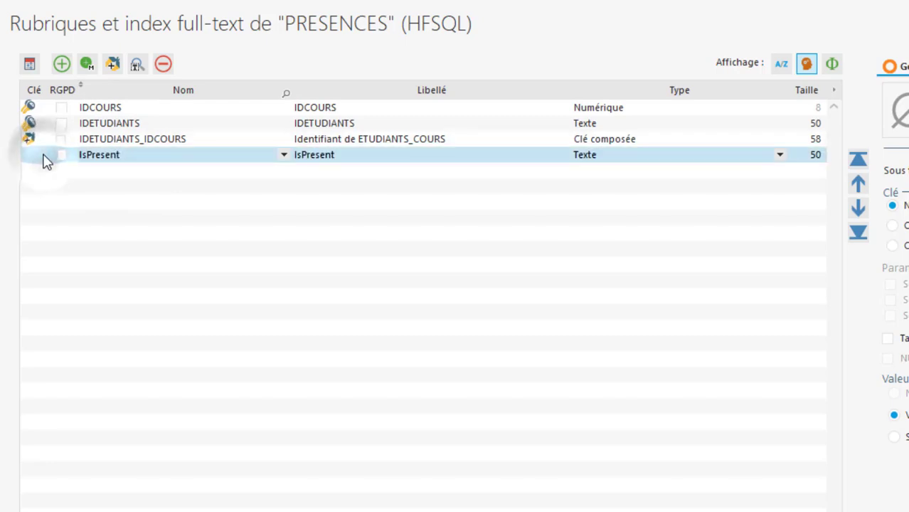
left_click(859, 187)
left_click(858, 187)
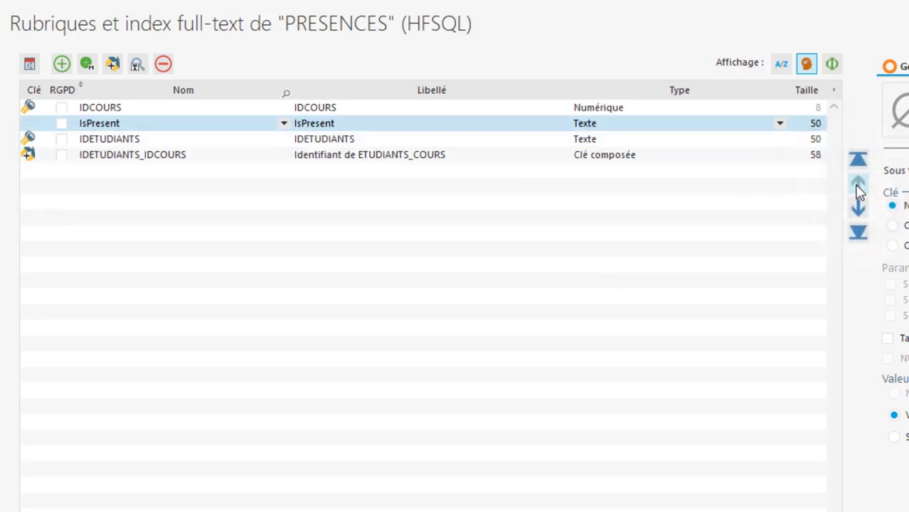
Step: Shorten the caption of the IDCOURS item in PRESENCES to Id
left_click(347, 107)
left_click(346, 107)
left_click(347, 106)
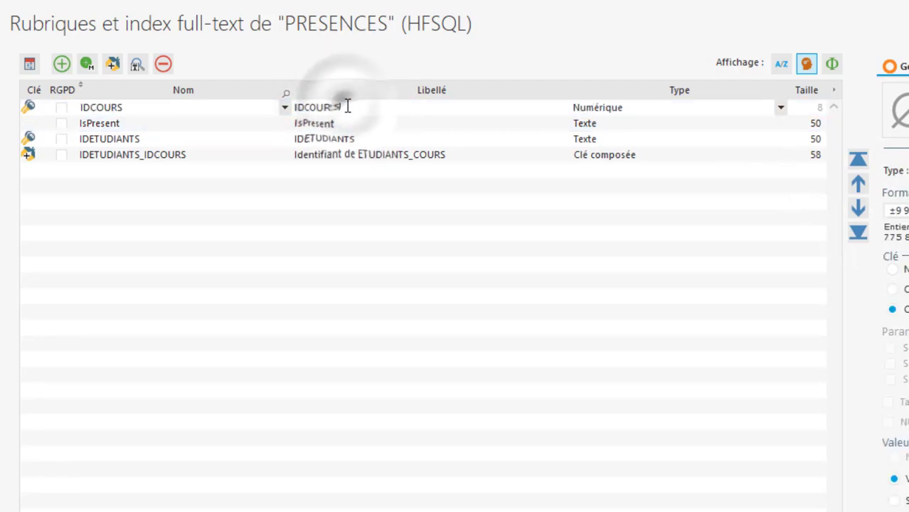
key("BackSpace")
key("BackSpace")
key("BackSpace")
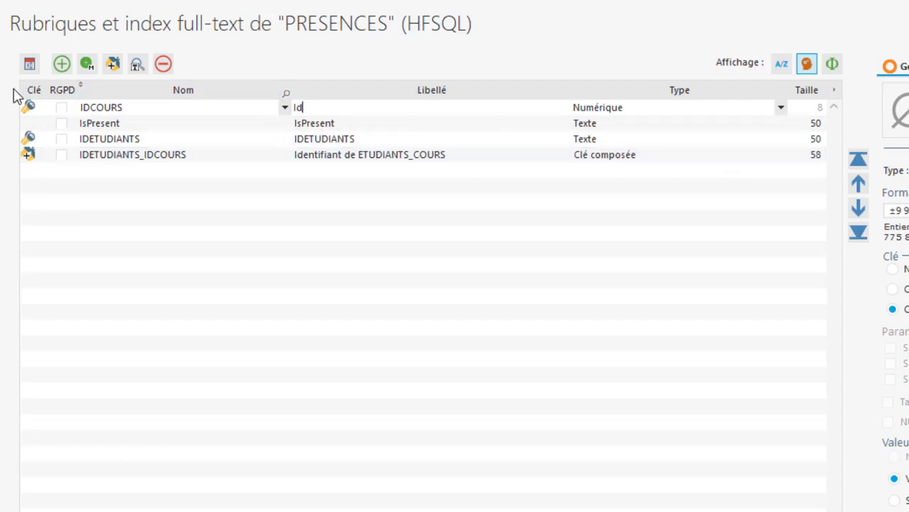
left_click(29, 109)
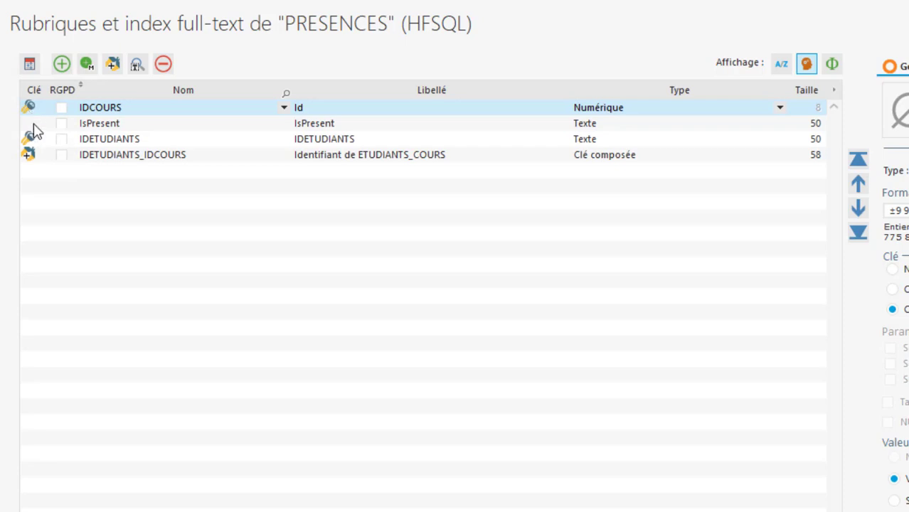
Step: Reorder the PRESENCES items with the composite key IDETUDIANTS_IDCOURS first and IDCOURS last, and validate the item description
left_click(31, 155)
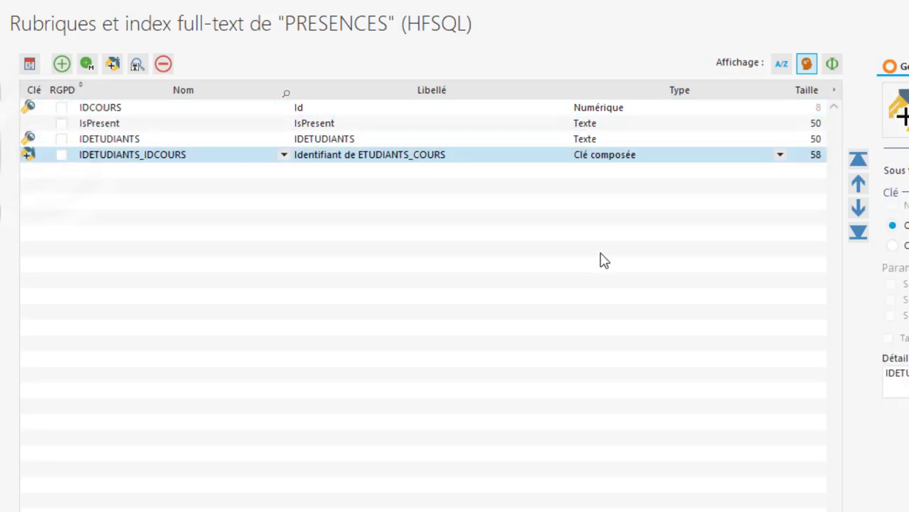
left_click(858, 159)
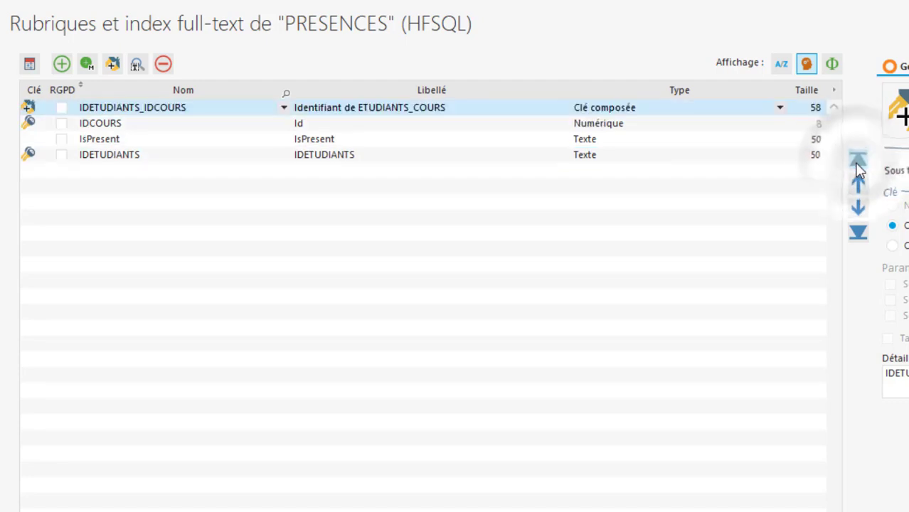
left_click(418, 125)
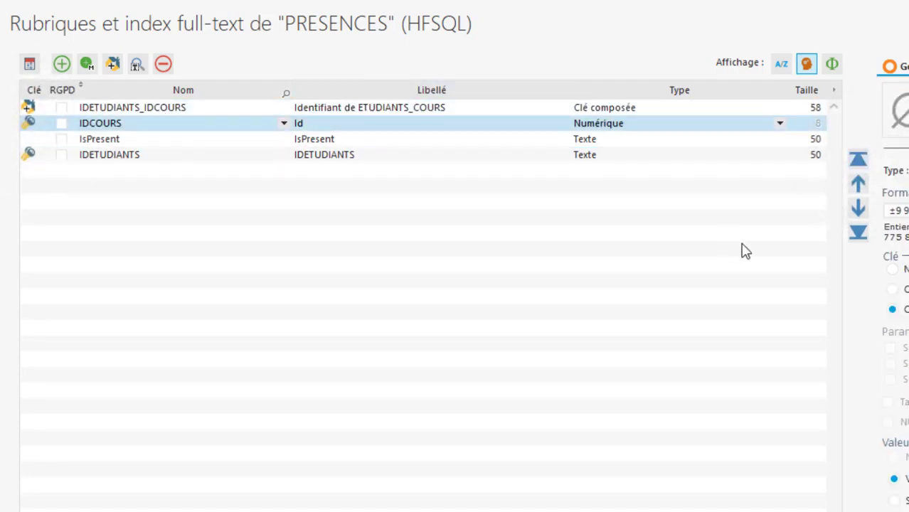
left_click(857, 216)
left_click(857, 215)
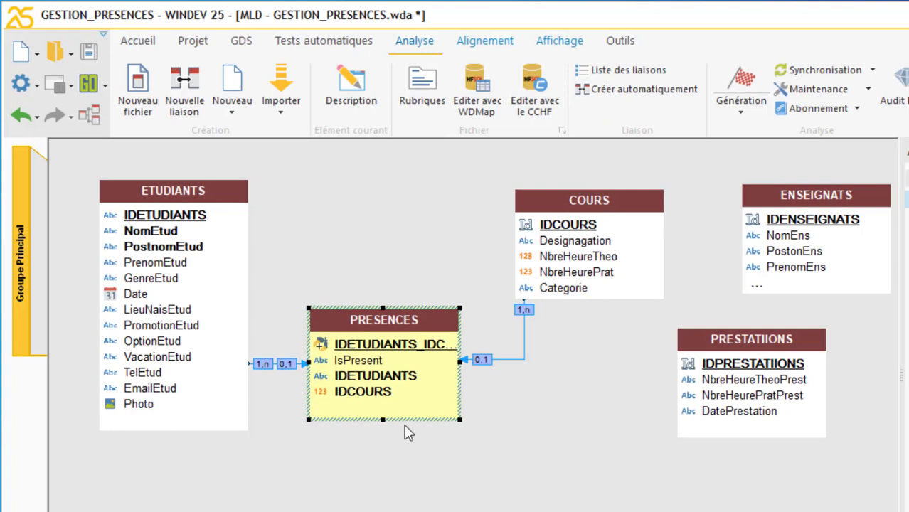
Step: Save the analysis and move PRESENCES slightly higher, between ETUDIANTS and COURS
left_click(88, 51)
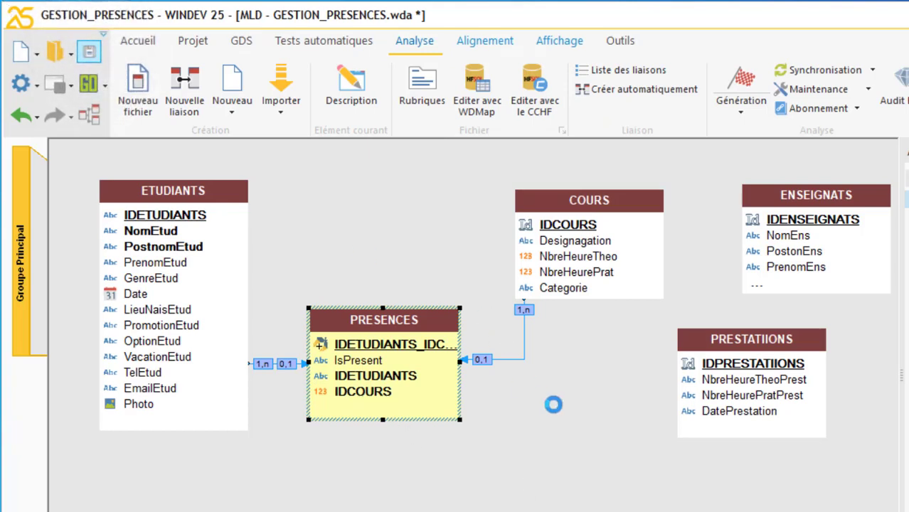
left_click(552, 405)
left_click_drag(405, 356, 382, 288)
left_click(392, 301)
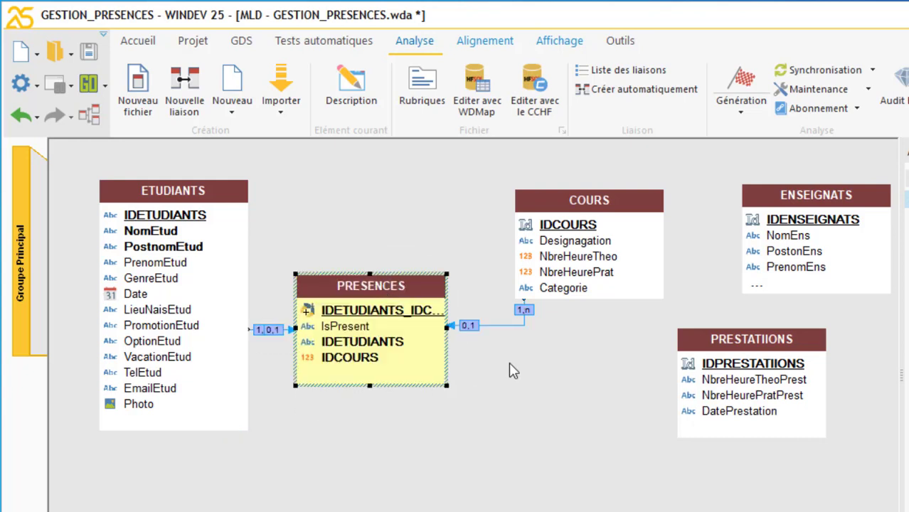
left_click(566, 407)
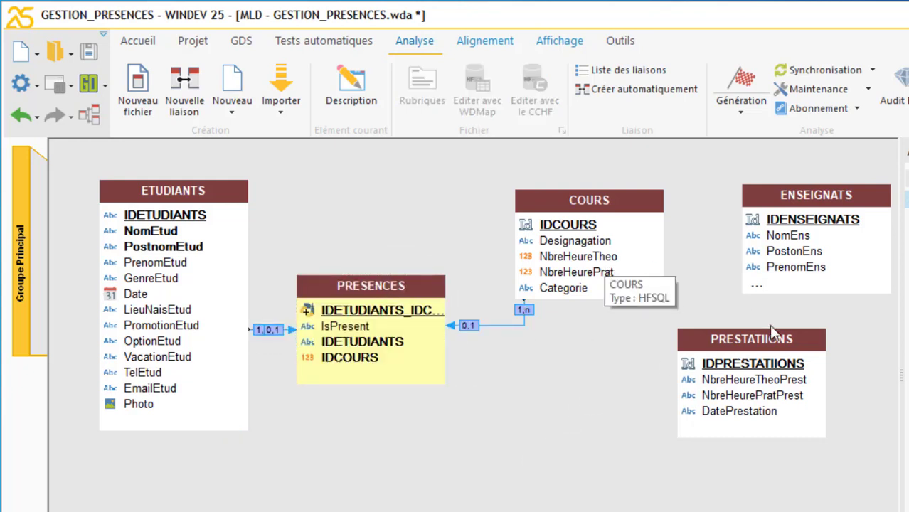
Step: Place PRESTATIIONS below COURS and ENSEIGNATS slightly lower, and switch to the class diagram in PowerPoint
left_click_drag(769, 332, 594, 416)
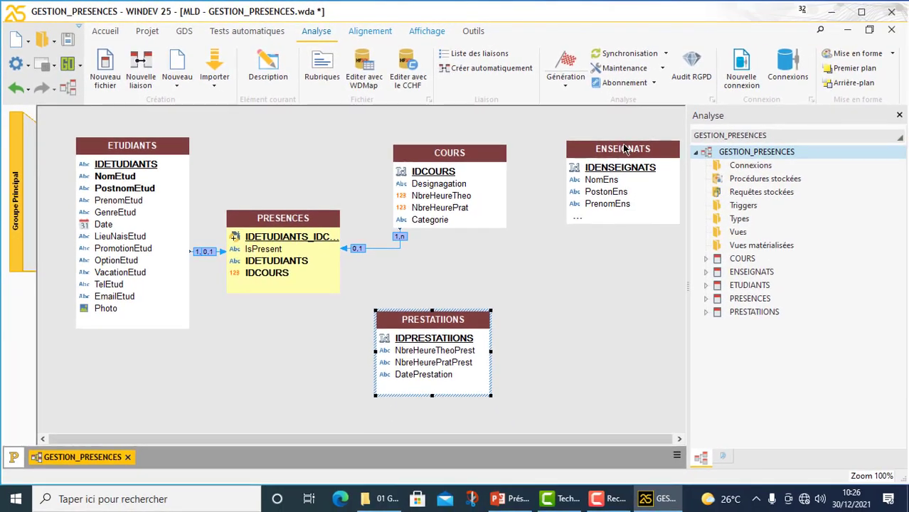
left_click_drag(693, 165, 675, 204)
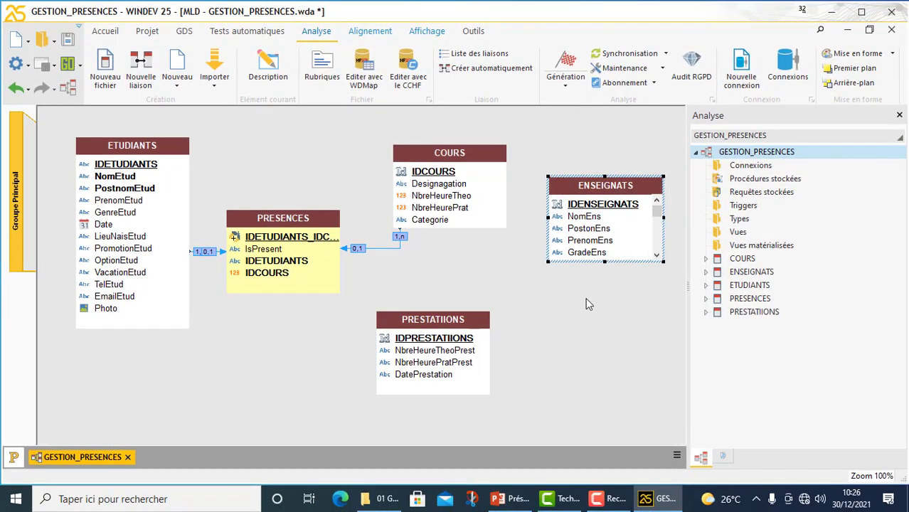
left_click(587, 305)
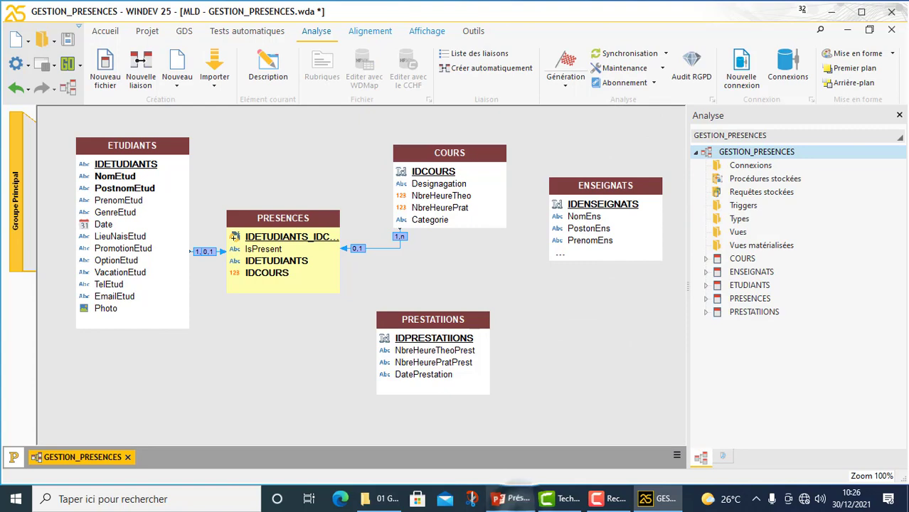
left_click(512, 499)
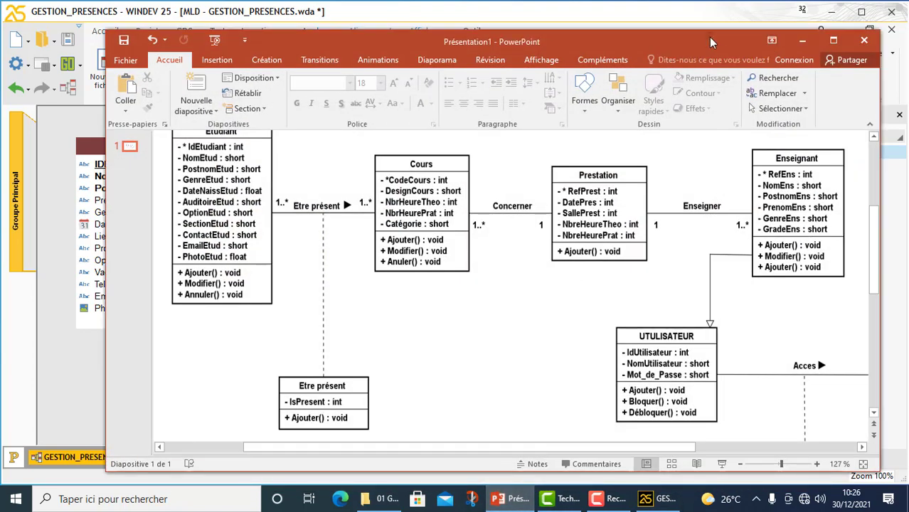
Step: Consult the class diagram in PowerPoint, return to WINDEV, and enlarge the ENSEIGNATS file downward to show all its items
left_click_drag(709, 37, 521, 39)
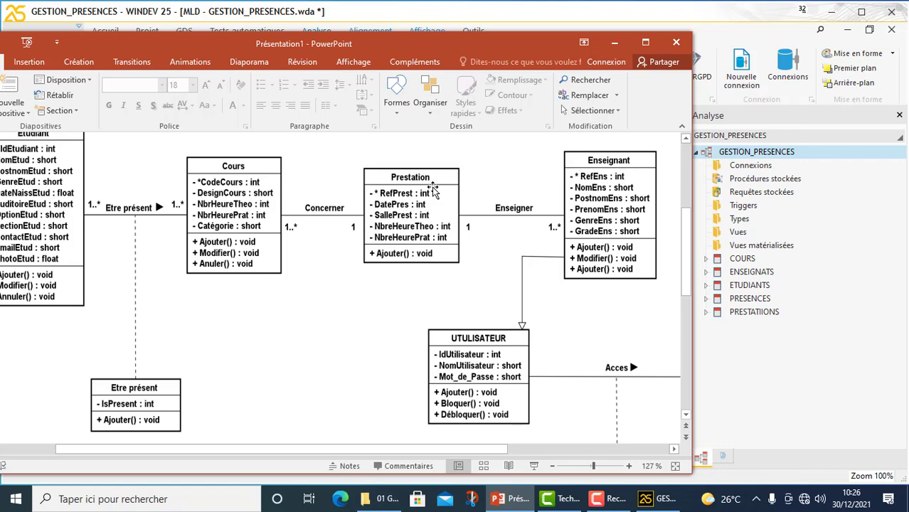
left_click(471, 15)
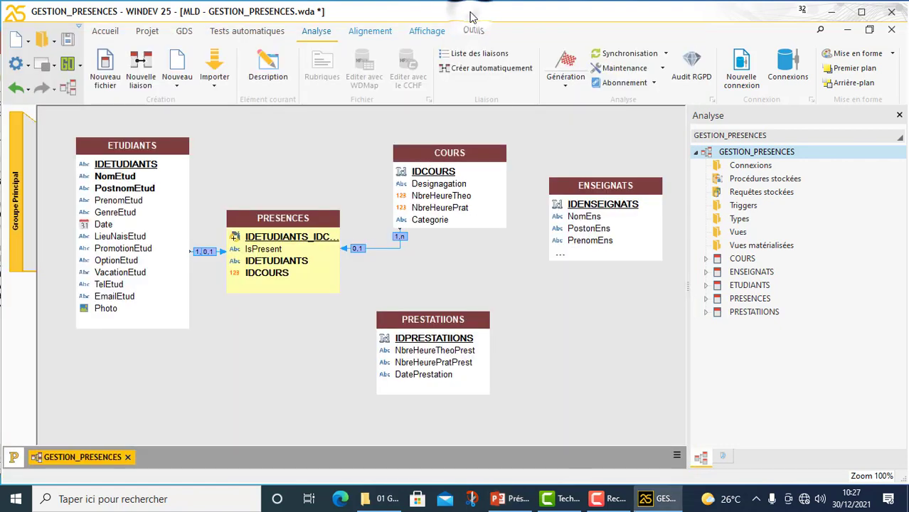
left_click(609, 235)
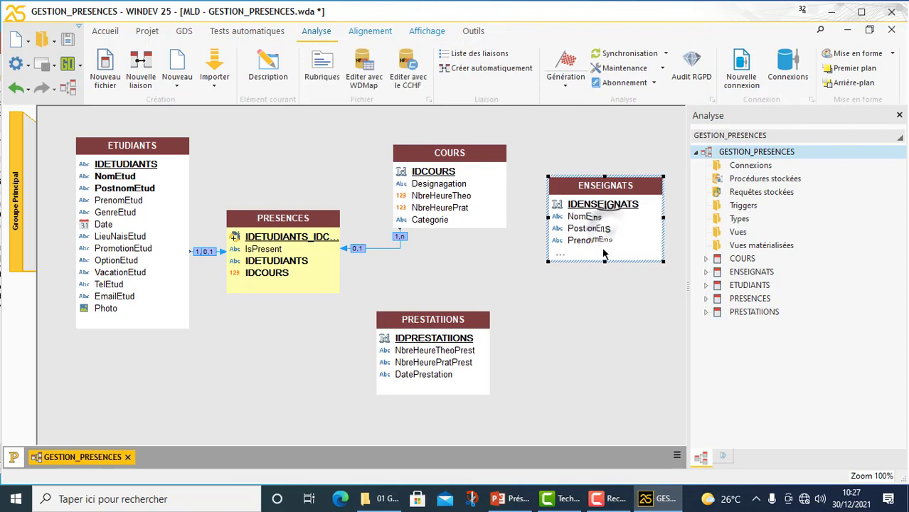
left_click_drag(604, 261, 616, 325)
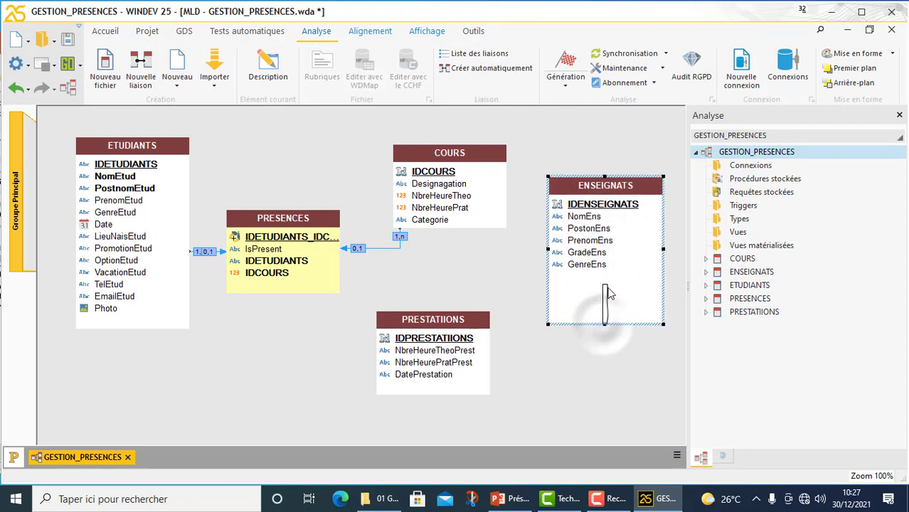
left_click(552, 141)
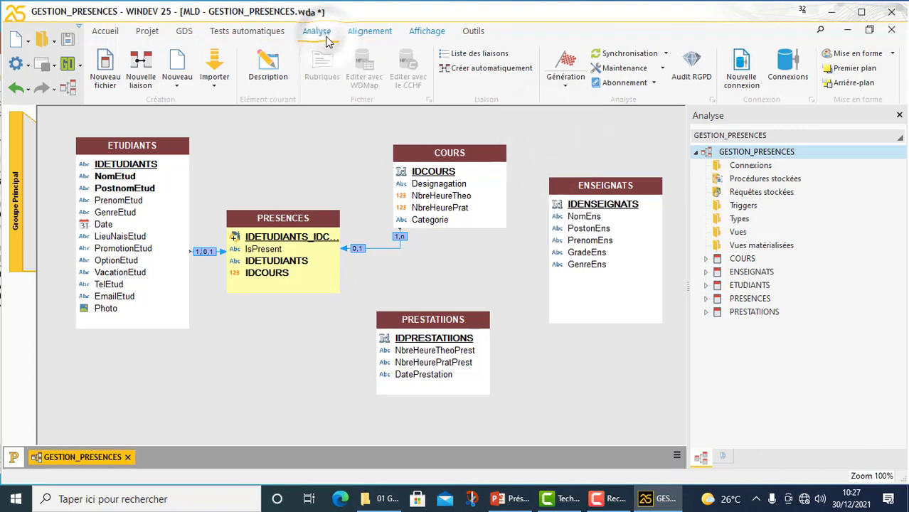
Step: Create a link from ENSEIGNATS to PRESTATIIONS with cardinalities 0,n and 0,1, using IDENSEIGNATS as the unique key
left_click(143, 70)
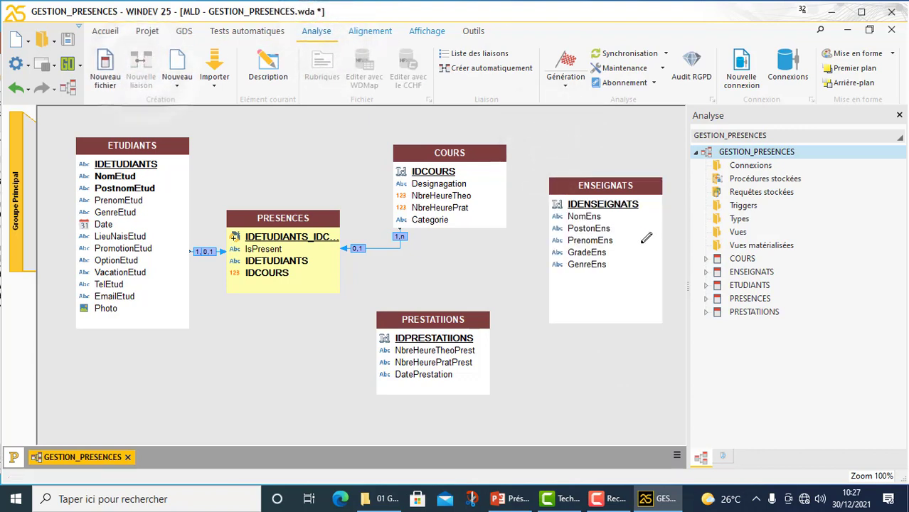
left_click(599, 235)
left_click(438, 350)
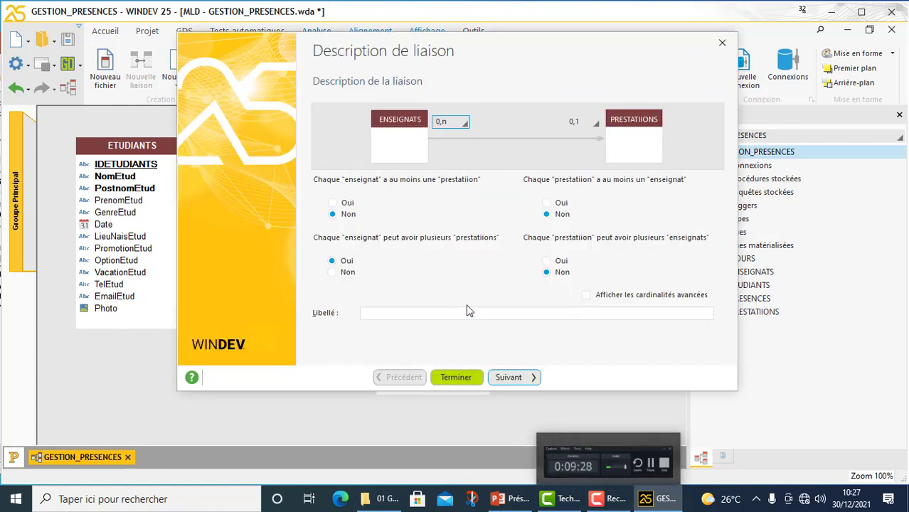
left_click(527, 381)
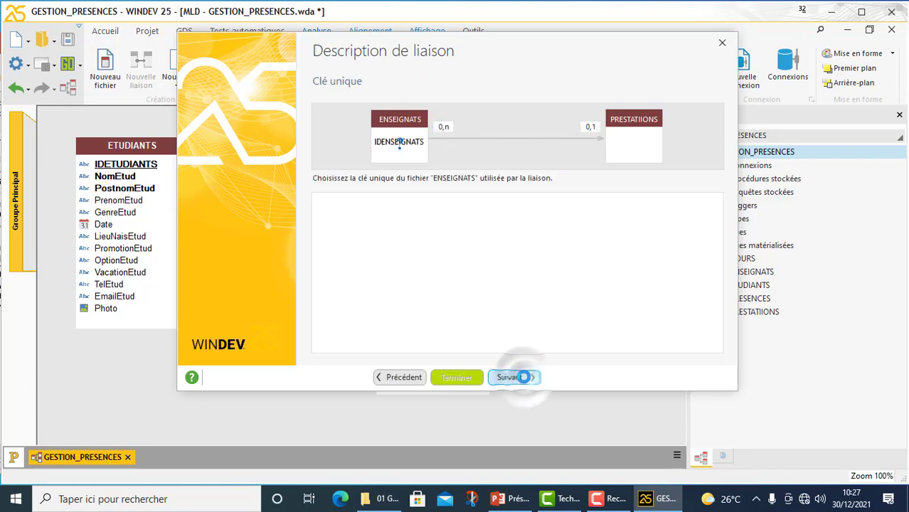
left_click(524, 377)
left_click(523, 377)
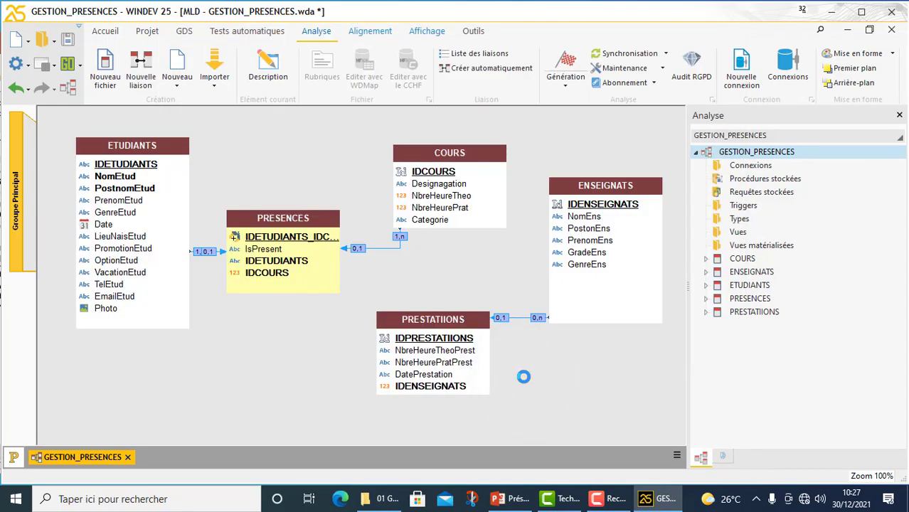
Step: Move PRESTATIIONS farther from ENSEIGNATS, check the Cours–Prestation association in the PowerPoint class diagram, and return to WINDEV
left_click(408, 318)
left_click_drag(377, 331, 370, 321)
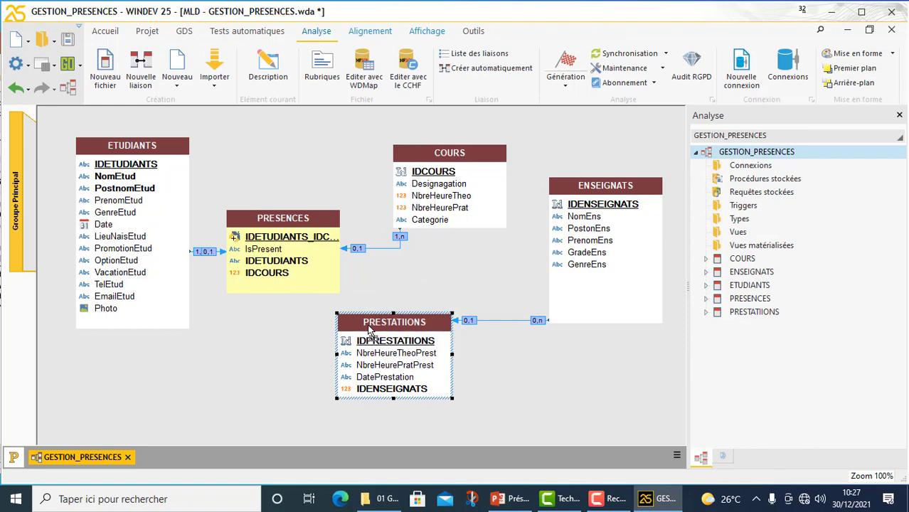
left_click(511, 499)
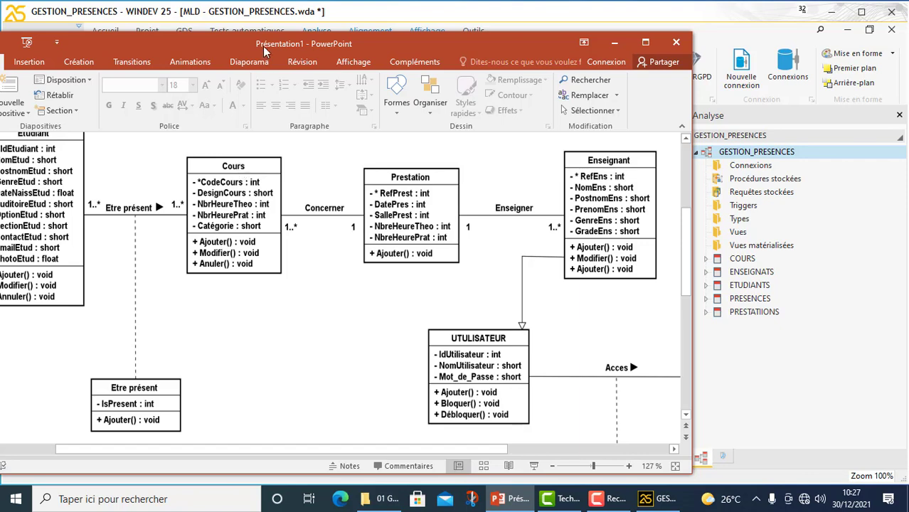
left_click_drag(264, 45, 291, 51)
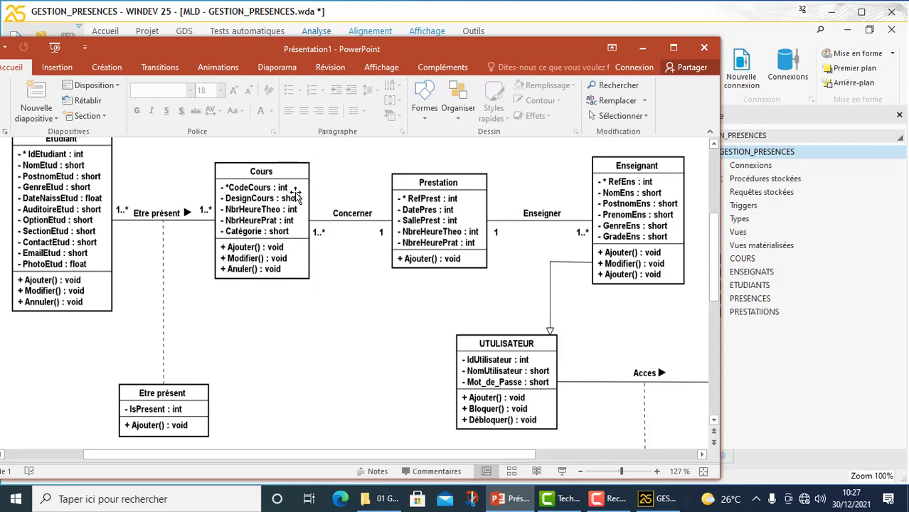
left_click(477, 10)
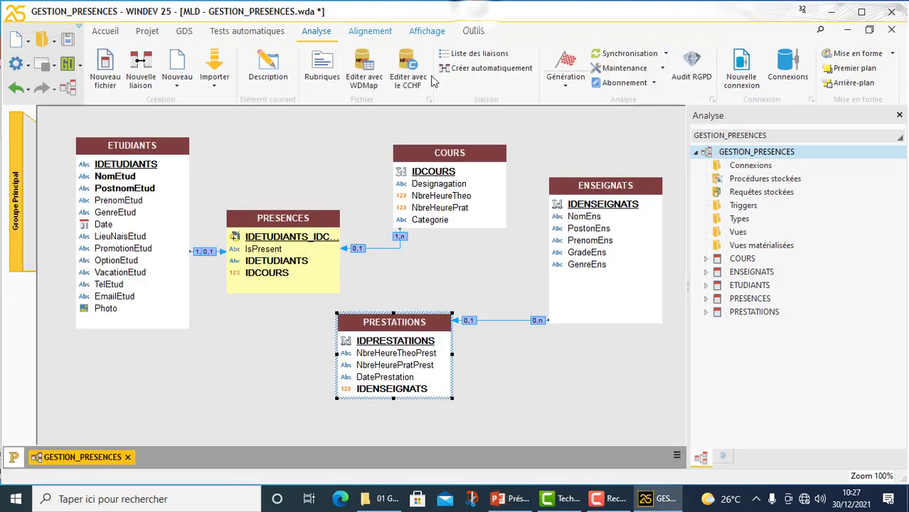
Step: Create a link from COURS to PRESTATIIONS with cardinalities 0,n and 0,1, accepting the wizard's proposed settings
left_click(143, 80)
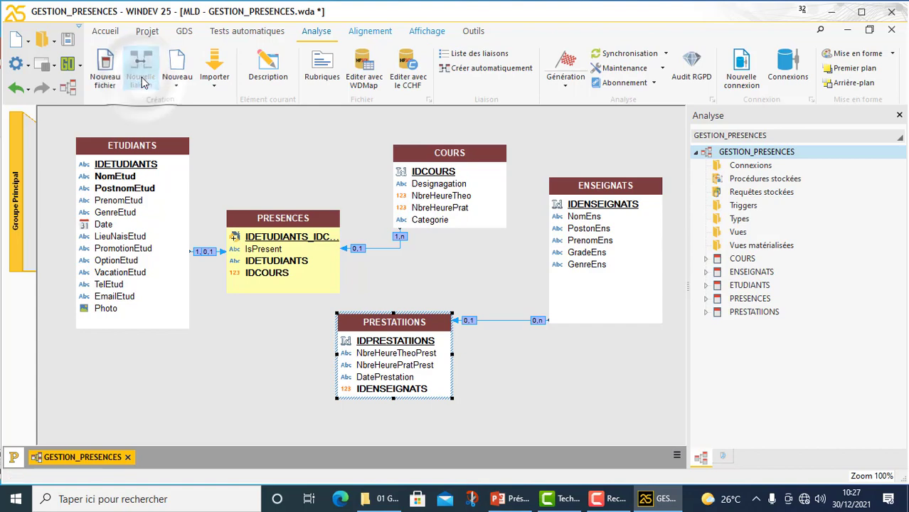
left_click(441, 192)
left_click(395, 366)
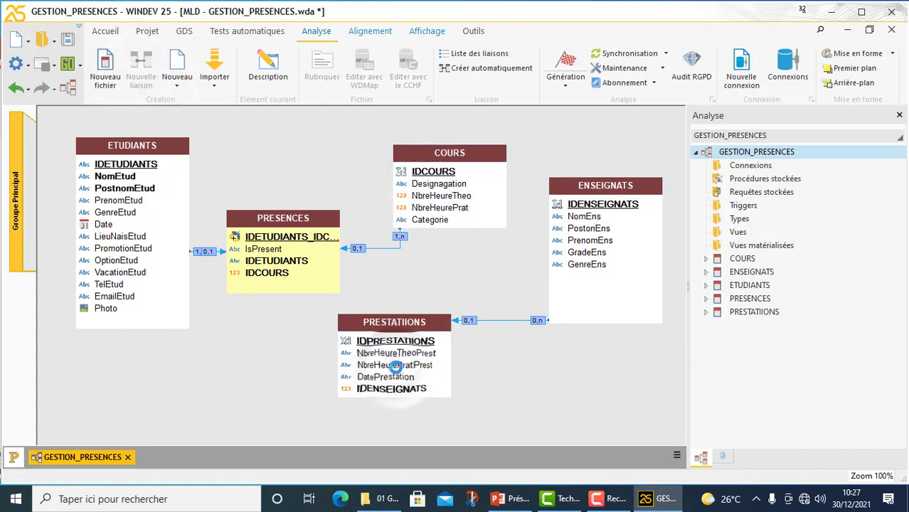
left_click(509, 377)
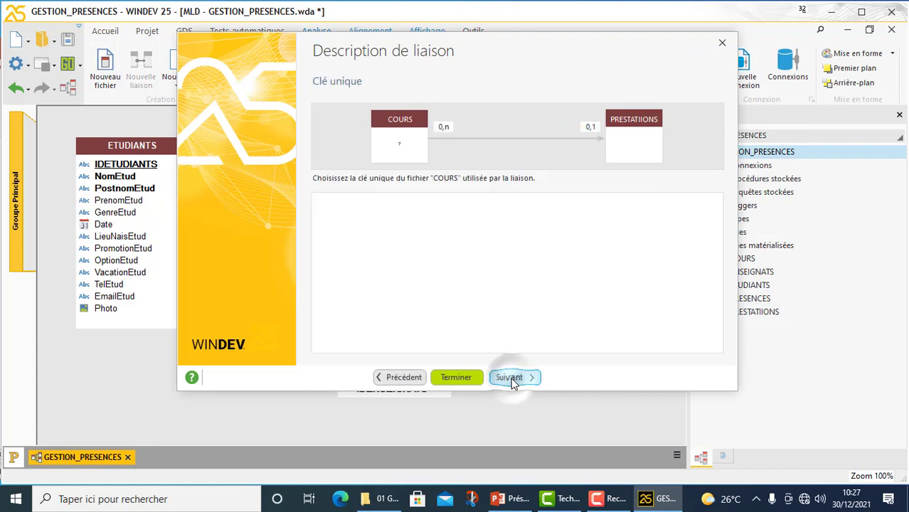
left_click(511, 378)
left_click(511, 377)
left_click(511, 378)
left_click(511, 377)
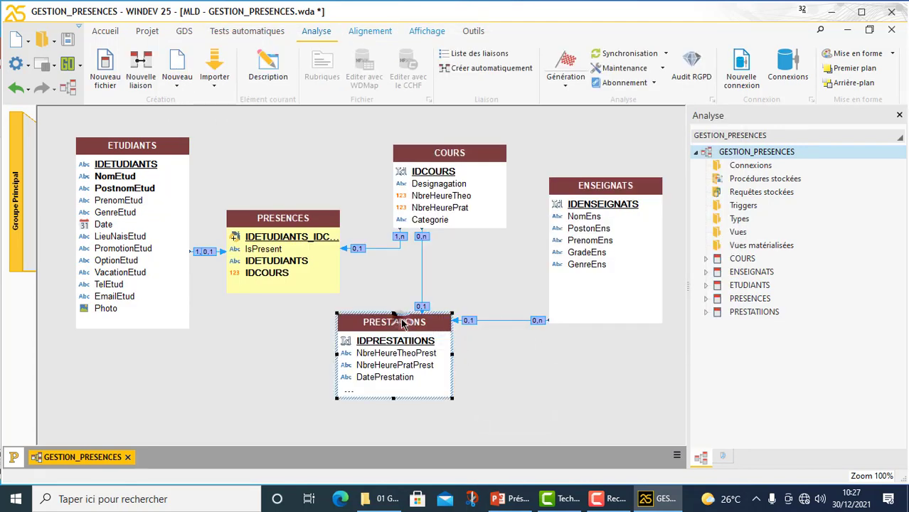
Step: Position PRESTATIIONS below COURS and extend its height to show all its items, including both foreign keys
left_click_drag(404, 321, 439, 328)
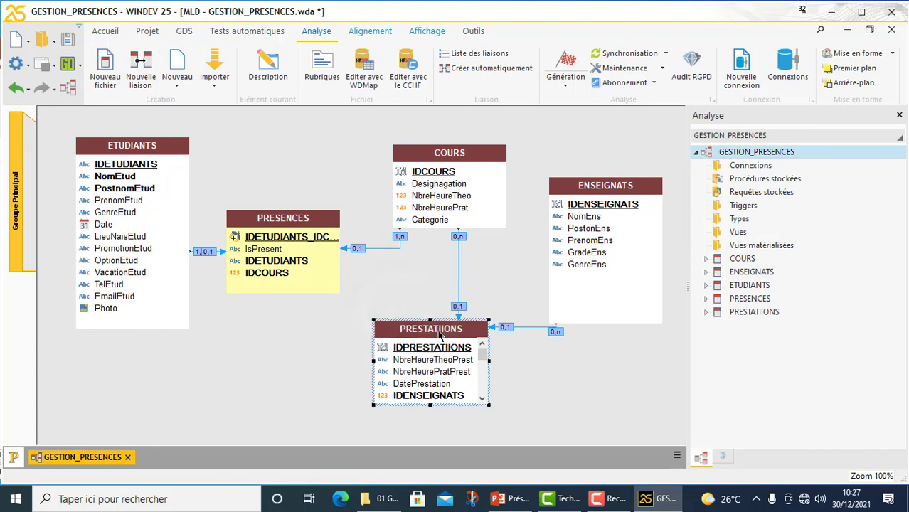
left_click(433, 408)
left_click(427, 402)
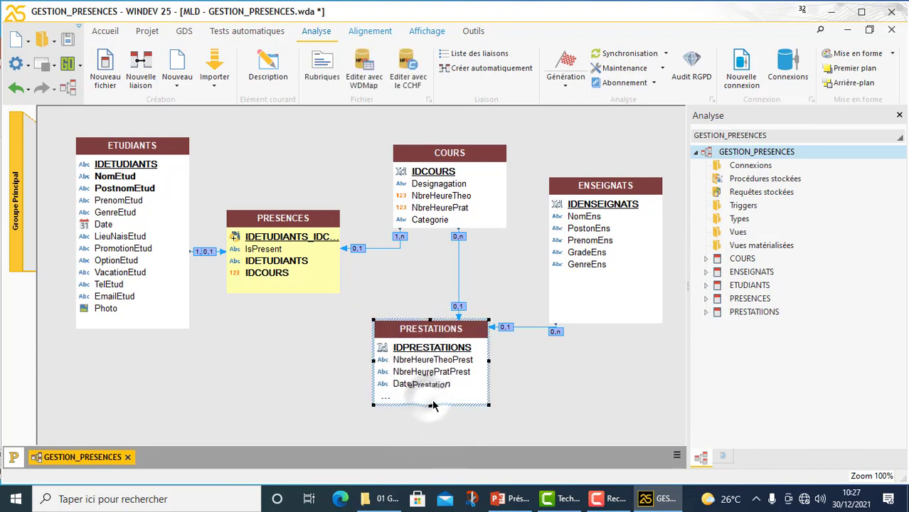
left_click_drag(430, 404, 431, 424)
left_click(289, 320)
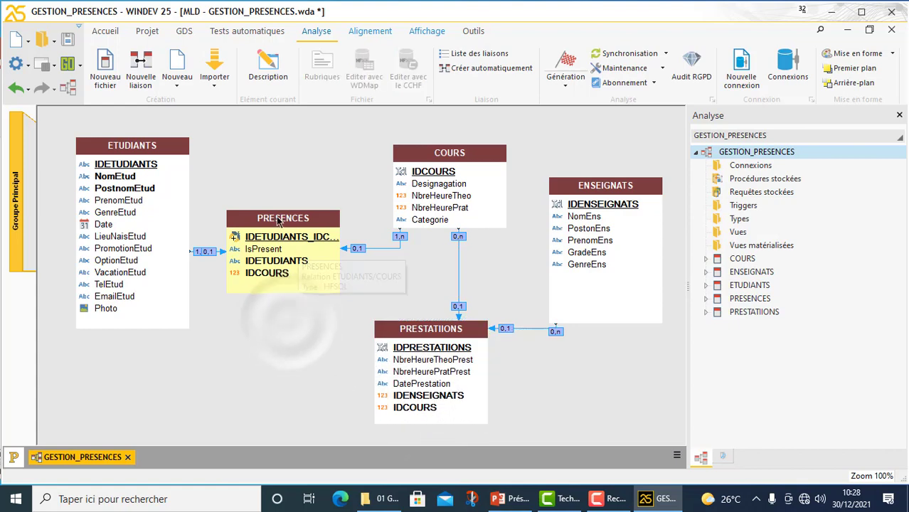
Step: Move ETUDIANTS farther from PRESENCES and set the ETUDIANTS cardinality of their link to 0,n
left_click_drag(161, 154, 131, 155)
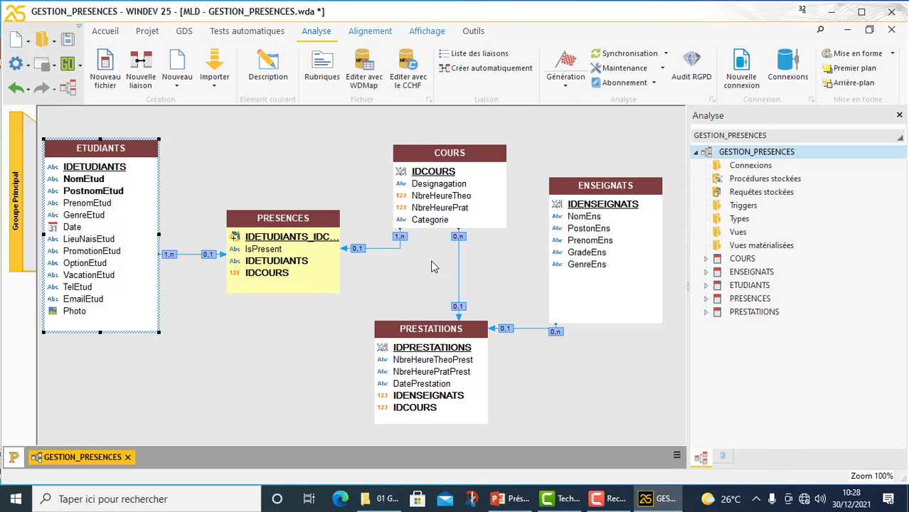
double_click(189, 256)
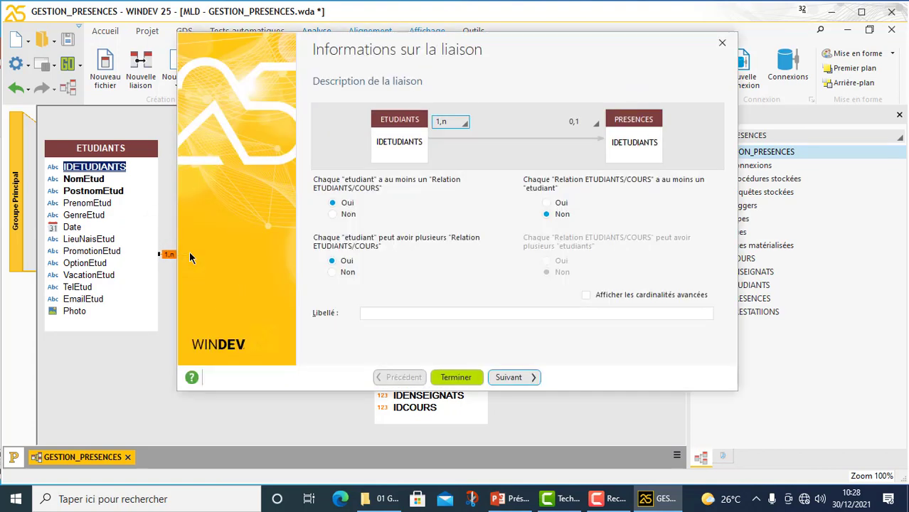
left_click(333, 214)
left_click(472, 379)
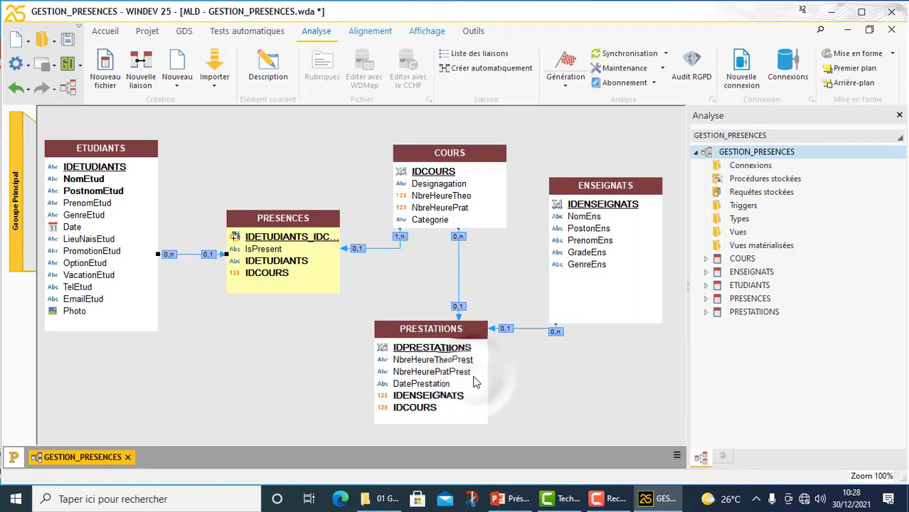
Step: Set the COURS cardinality of the COURS–PRESENCES link to 0,n by making a related presence optional
left_click(381, 248)
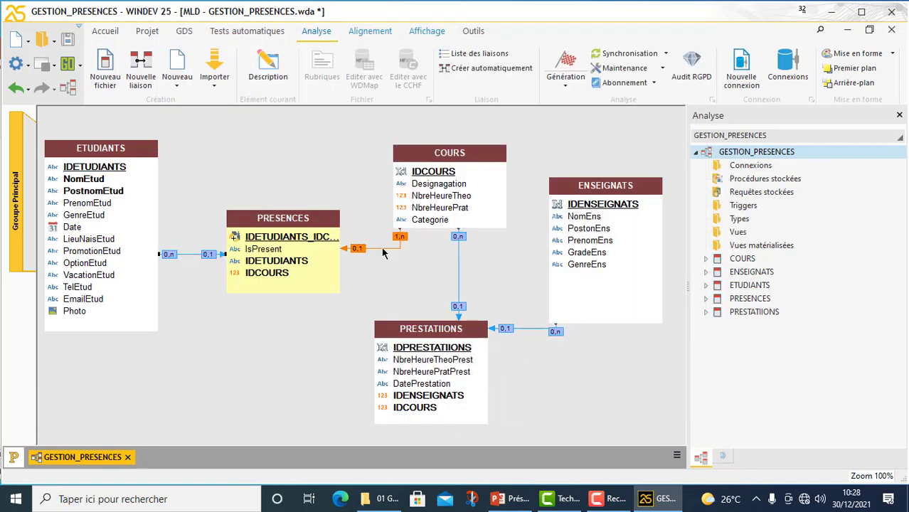
double_click(379, 247)
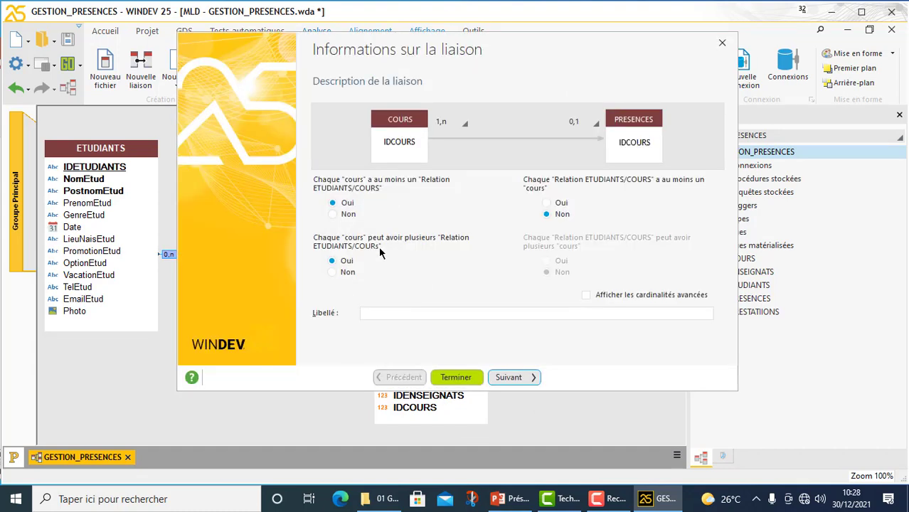
left_click(335, 215)
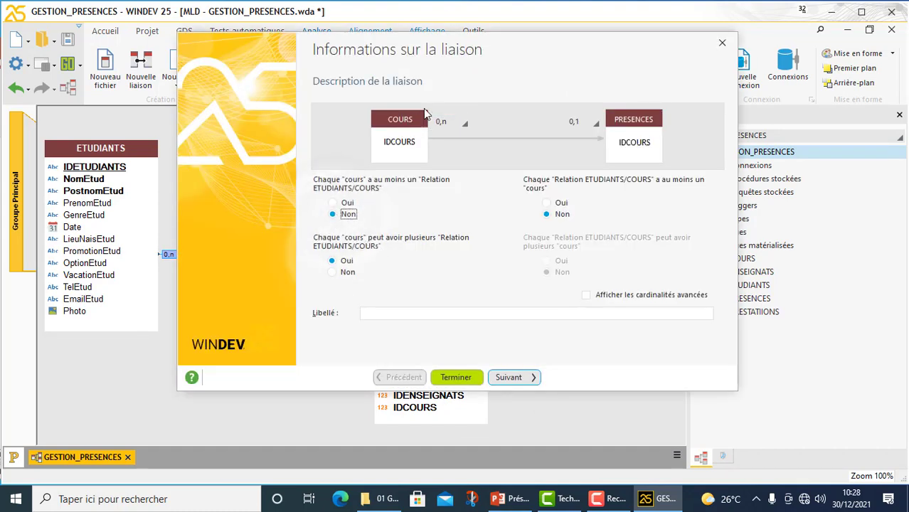
left_click(335, 203)
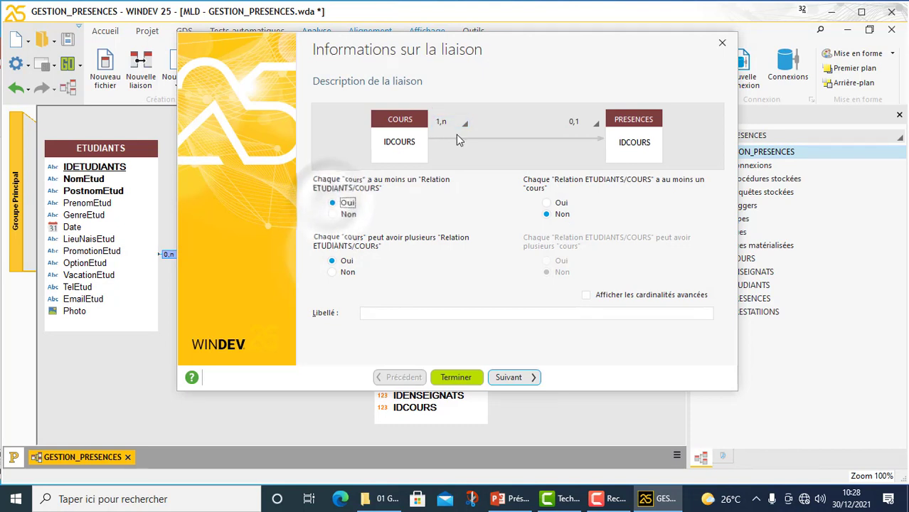
left_click(346, 214)
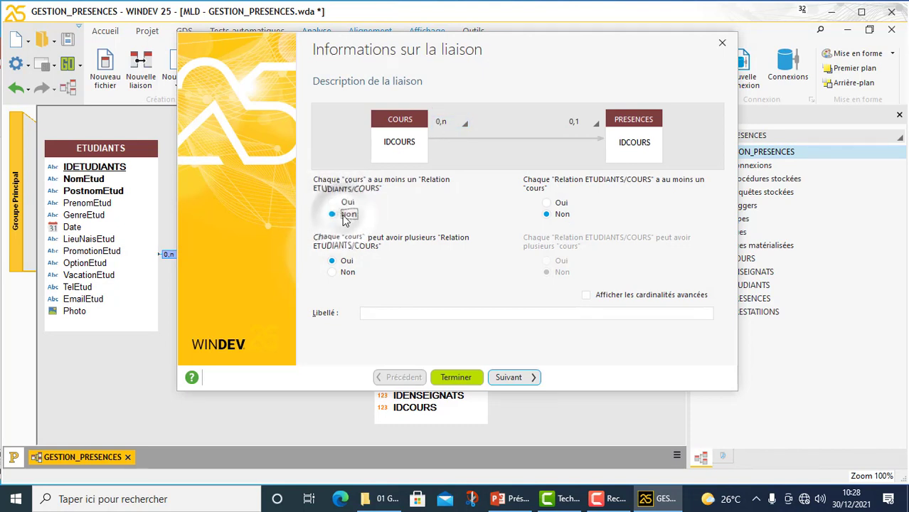
left_click(473, 377)
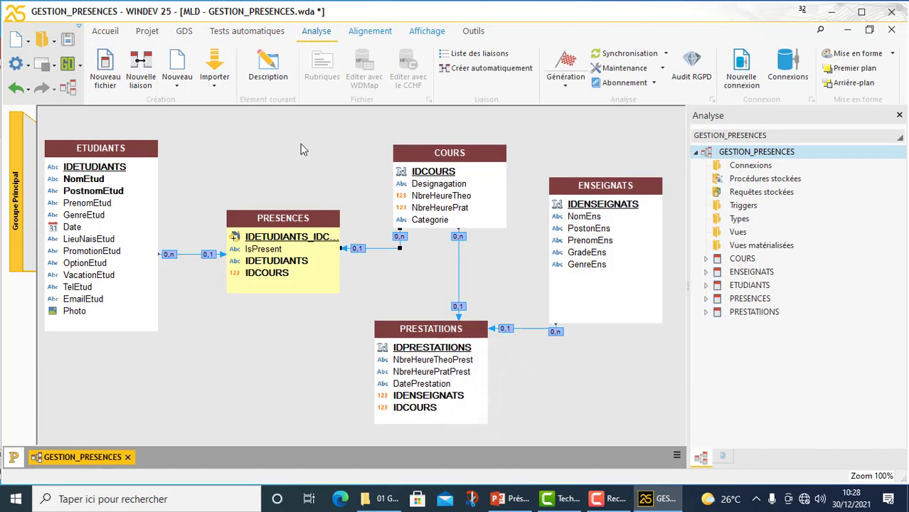
Step: Move PRESENCES slightly higher and closer to ETUDIANTS, and save the analysis
left_click_drag(288, 216, 272, 214)
left_click(260, 336)
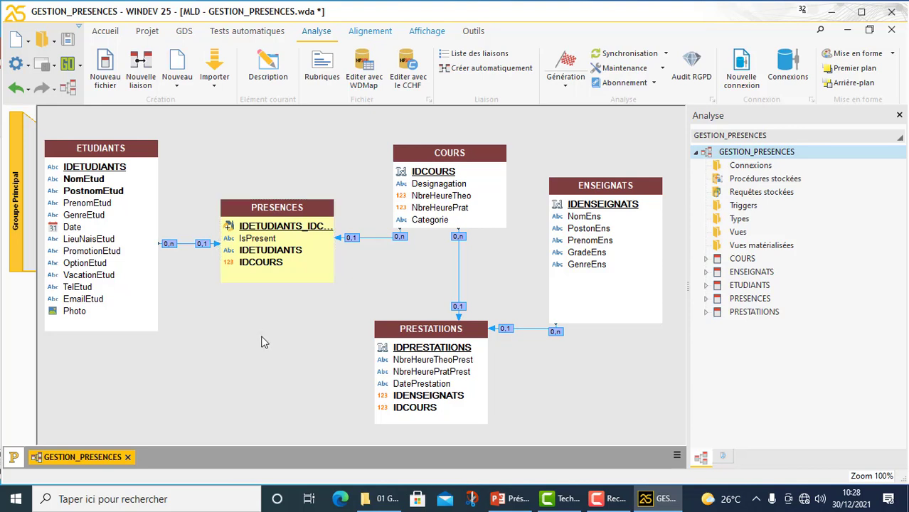
left_click(68, 42)
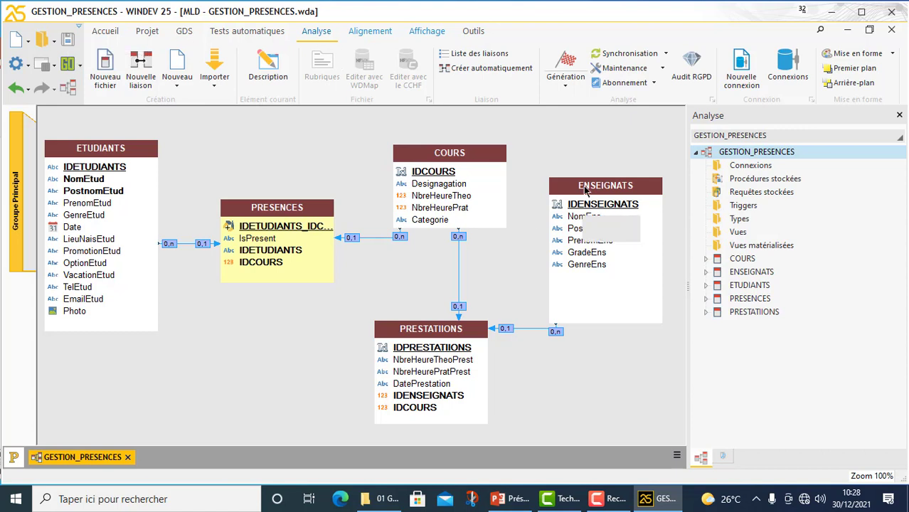
Step: Move ENSEIGNATS higher, adjust PRESTATIIONS slightly below COURS, and bring PRESENCES closer to ETUDIANTS
left_click_drag(583, 207, 605, 161)
left_click(603, 342)
left_click_drag(444, 325, 449, 326)
left_click(334, 302)
left_click_drag(299, 221, 279, 214)
left_click(301, 165)
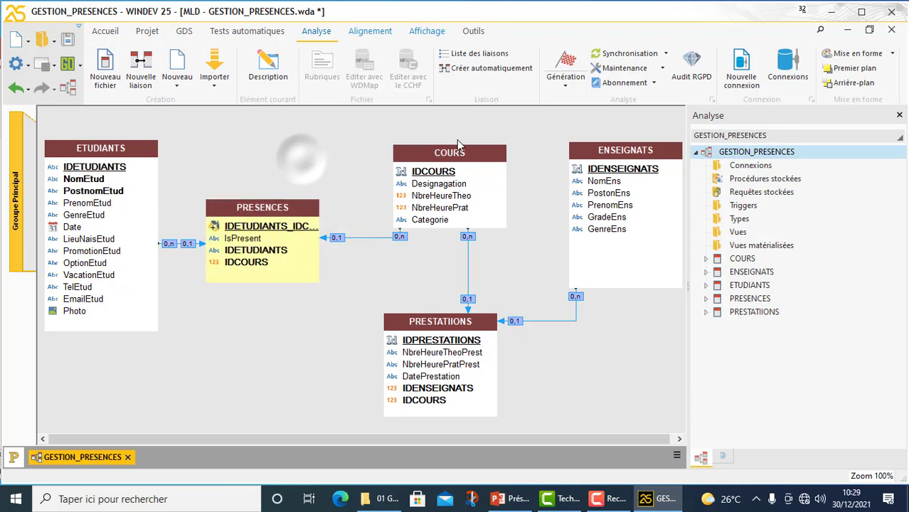
Step: Move COURS and ETUDIANTS higher in the diagram, and bring ENSEIGNATS slightly closer to COURS
left_click_drag(444, 152, 451, 130)
left_click(431, 239)
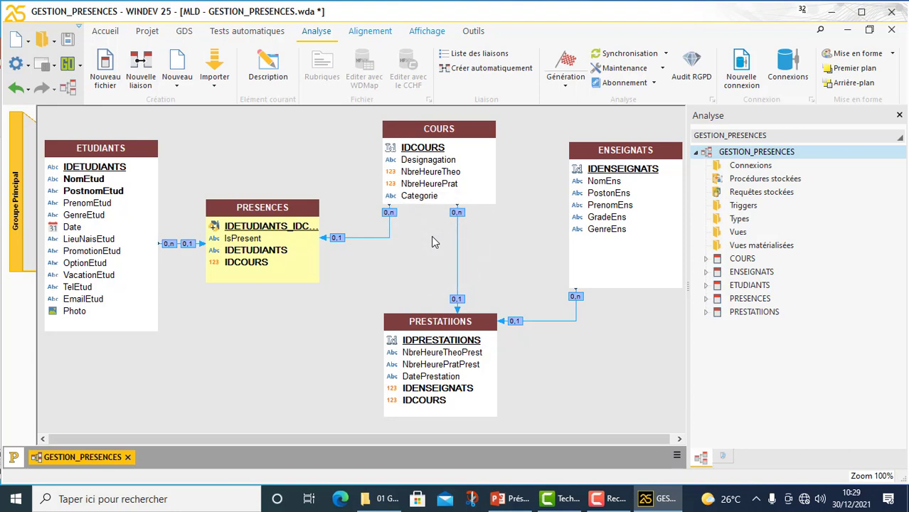
mouse_move(128, 149)
left_mouse_down()
mouse_move(146, 139)
mouse_move(130, 136)
left_mouse_up()
left_click(285, 149)
left_click(261, 143)
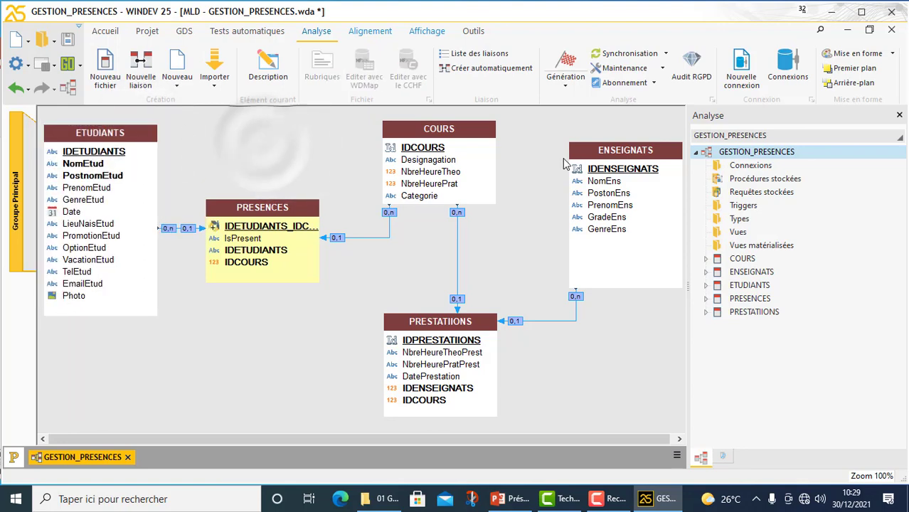
left_click_drag(590, 149, 571, 150)
left_click(643, 349)
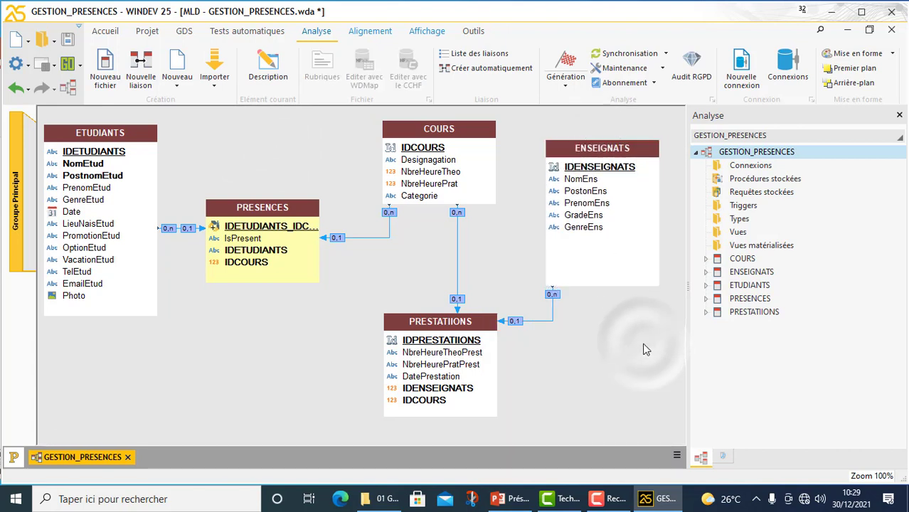